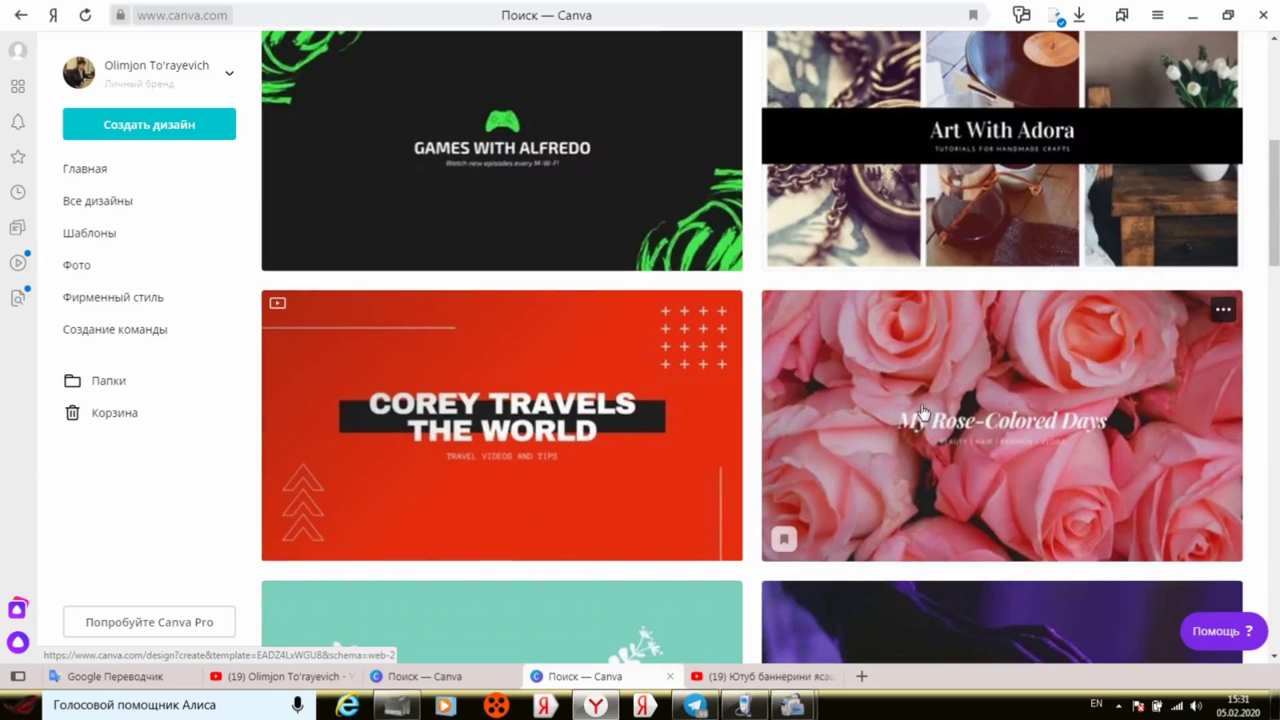
Step: Browse the YouTube channel art templates in the search results for a suitable banner design
scroll(553, 430, up, 3)
scroll(553, 430, up, 2)
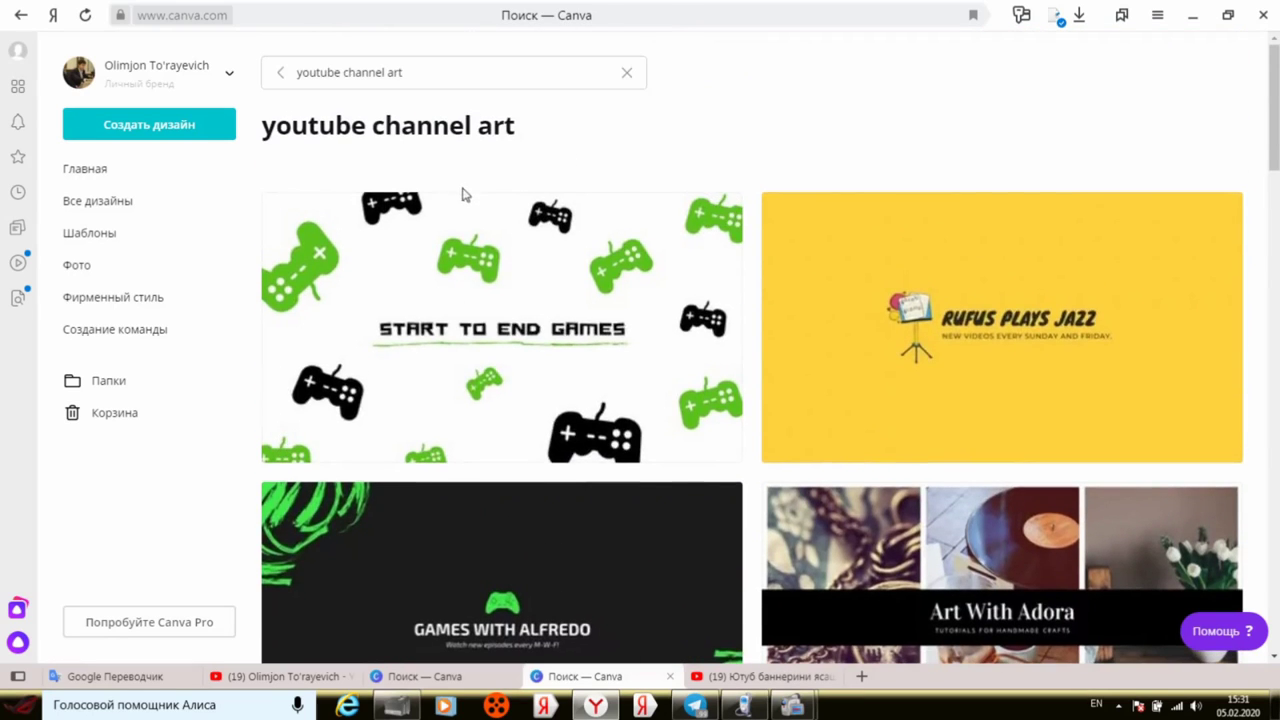
scroll(449, 211, down, 2)
scroll(550, 282, down, 3)
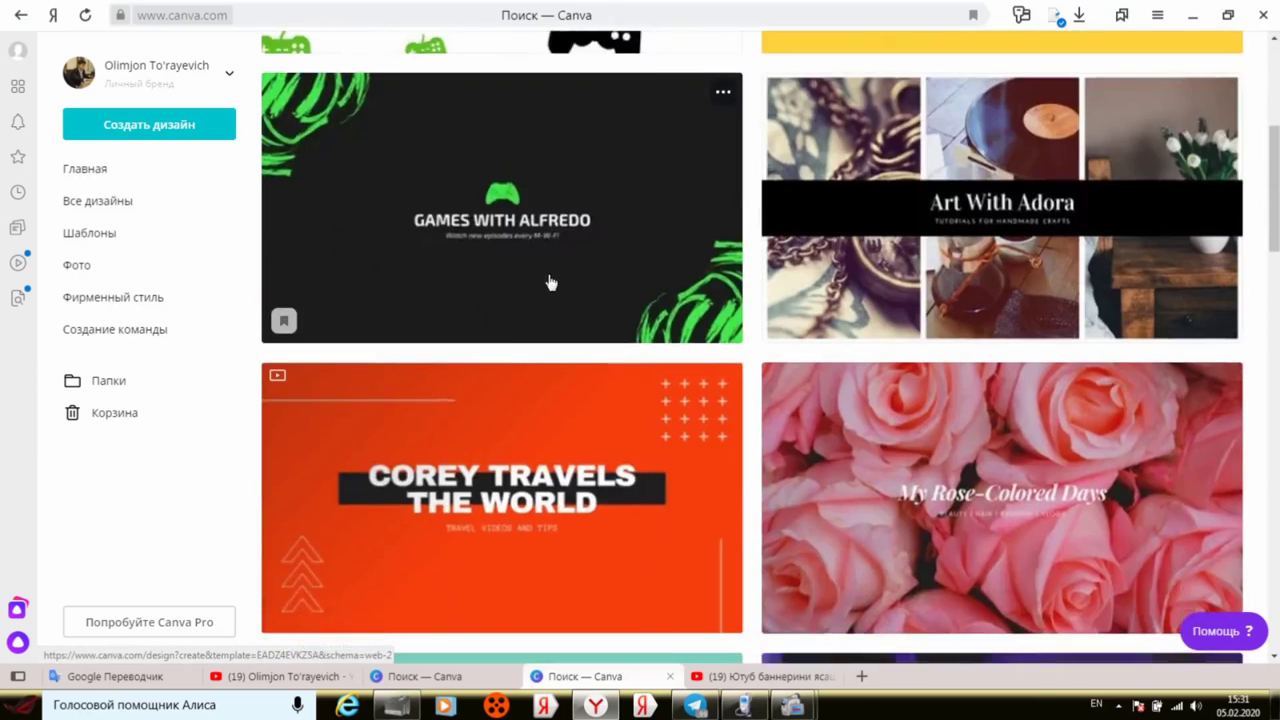
click(797, 288)
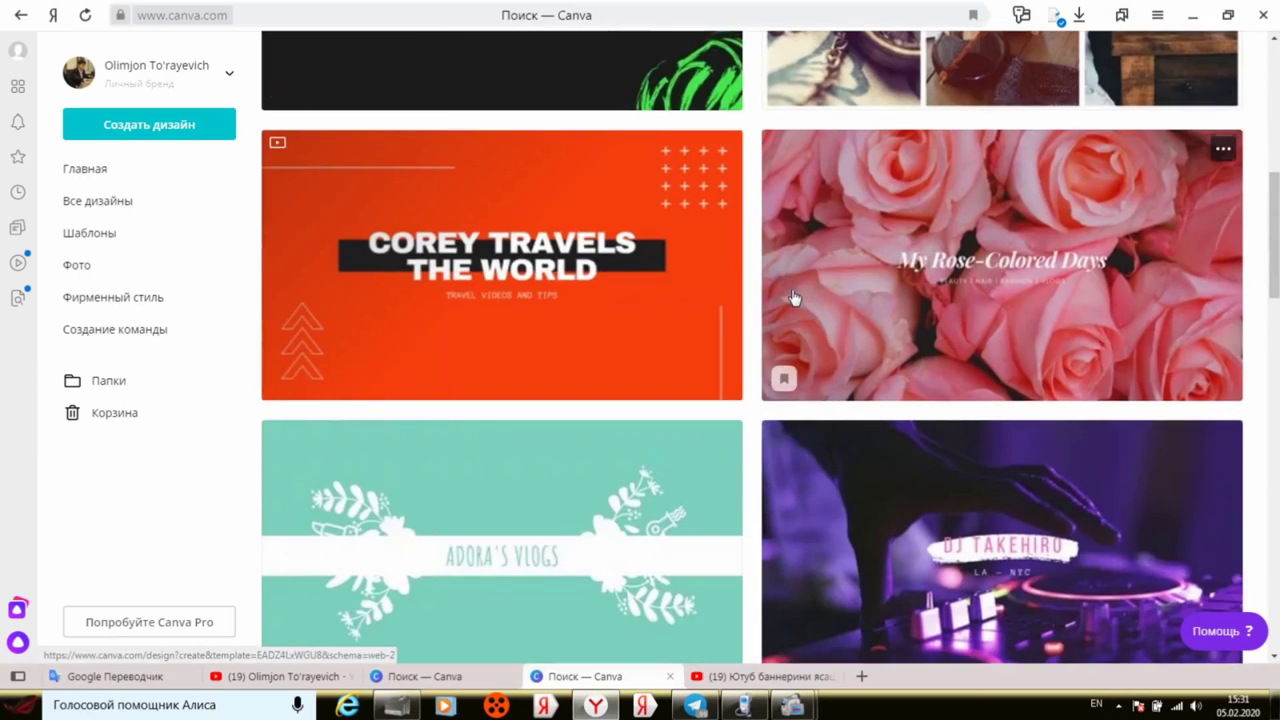
scroll(1020, 340, down, 2)
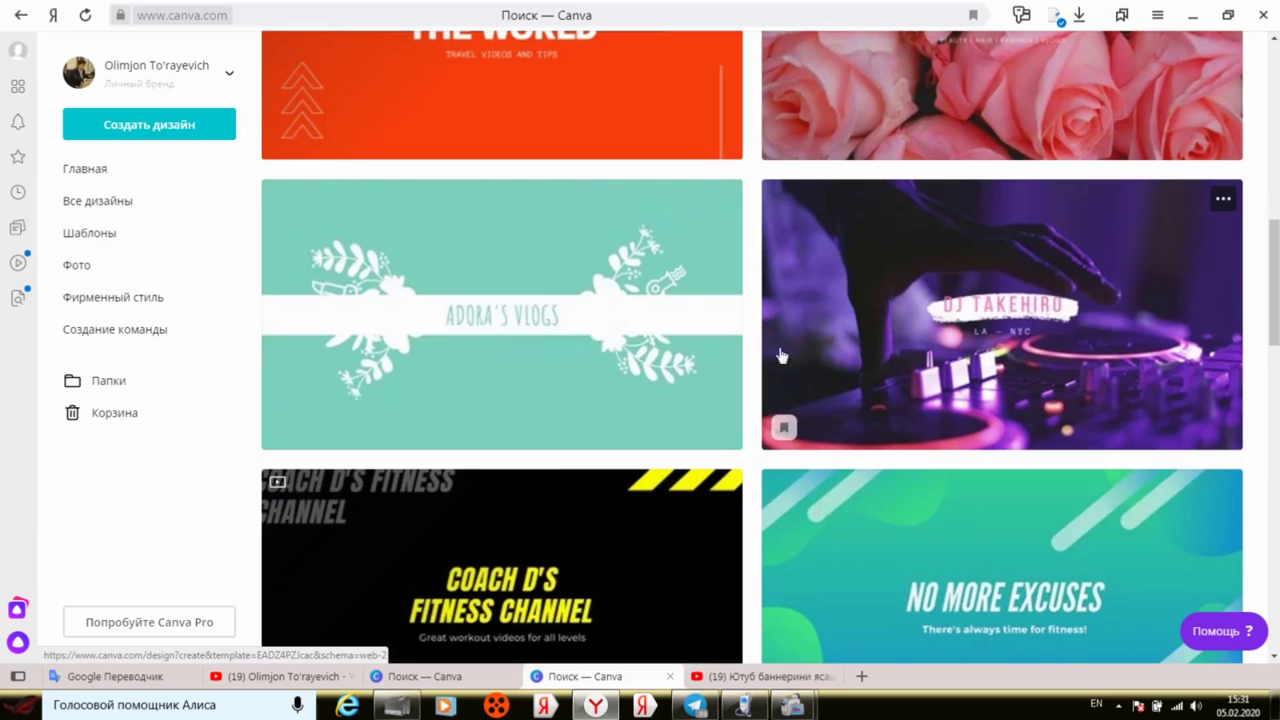
scroll(1031, 352, down, 2)
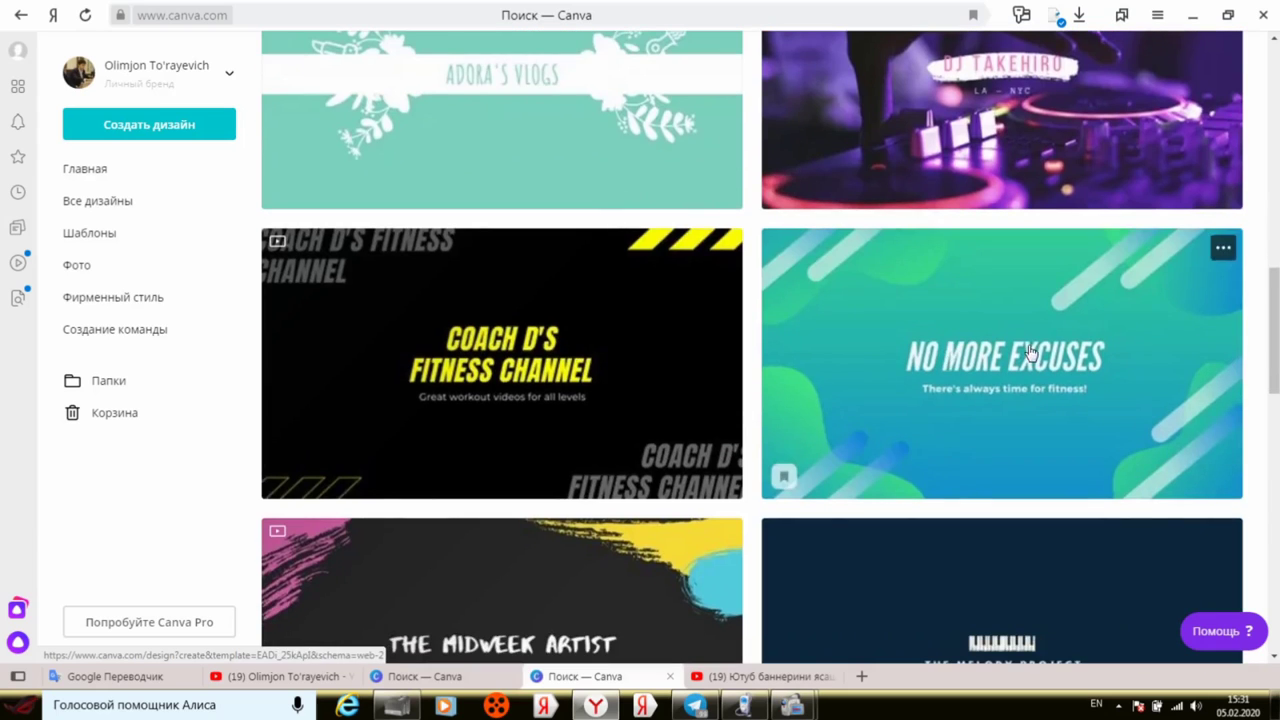
scroll(551, 360, down, 2)
scroll(563, 363, down, 1)
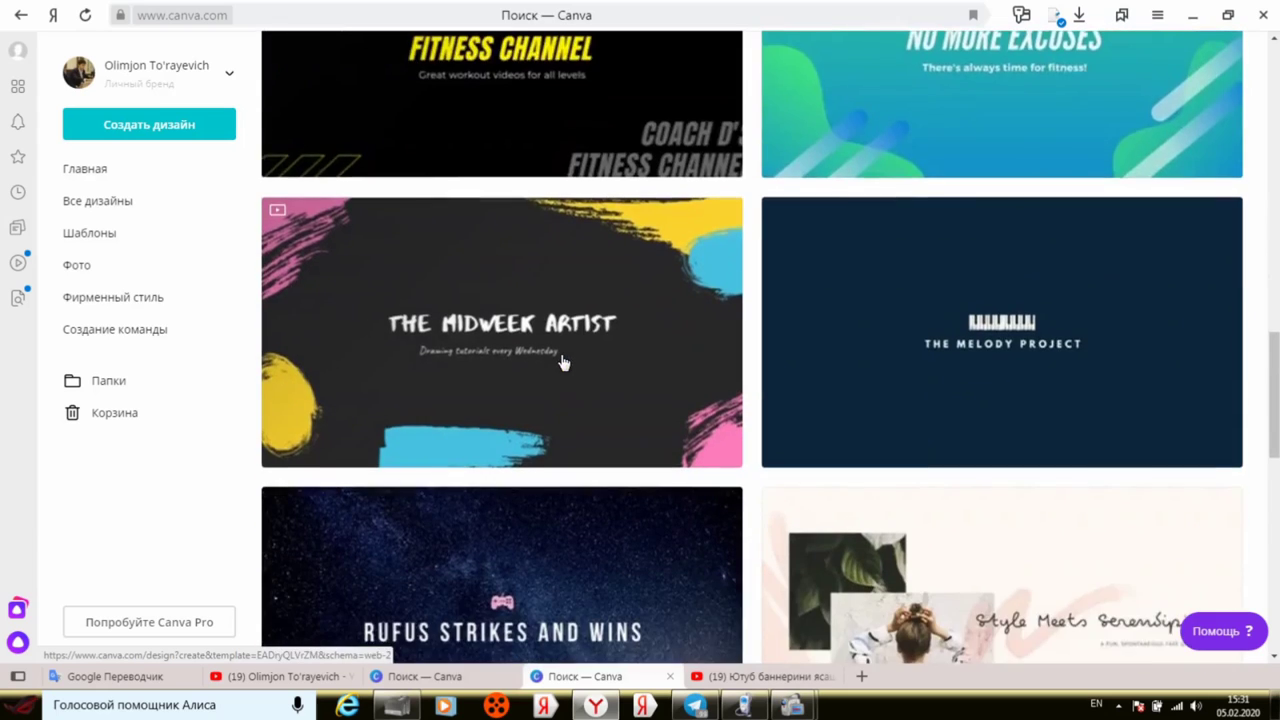
scroll(563, 363, down, 2)
scroll(563, 363, down, 1)
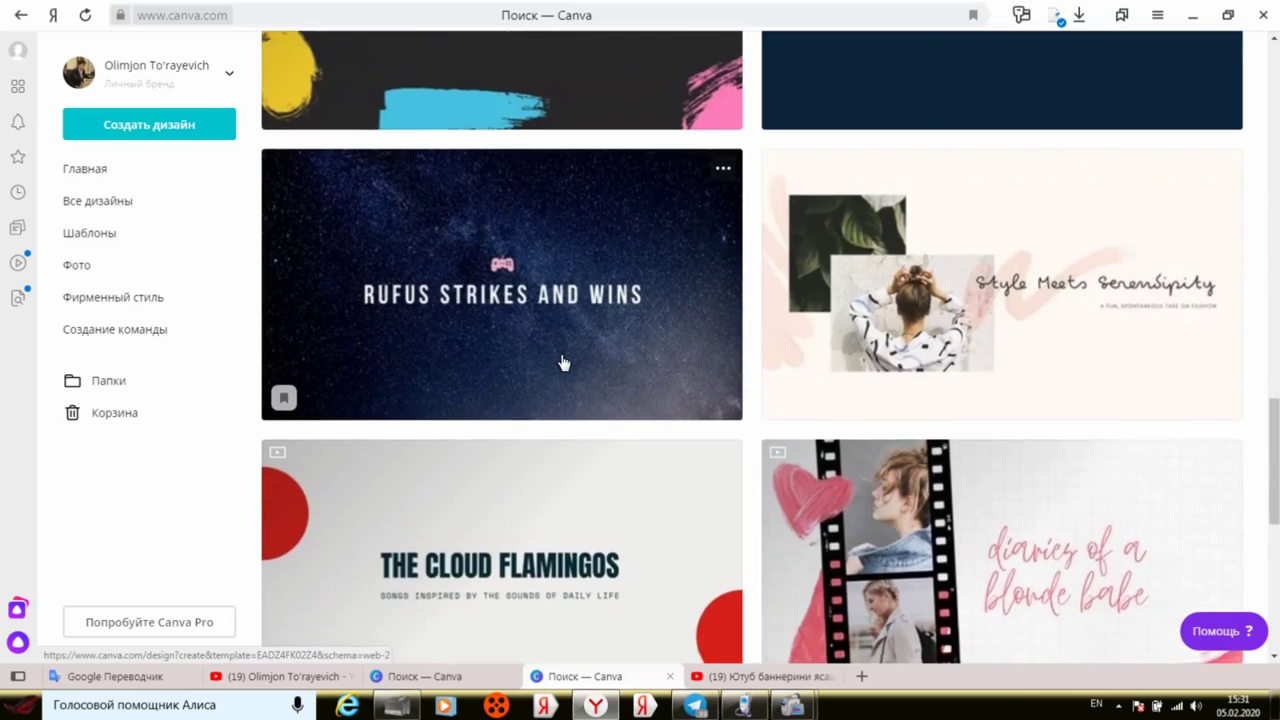
scroll(563, 363, down, 2)
scroll(563, 363, down, 1)
scroll(563, 363, down, 3)
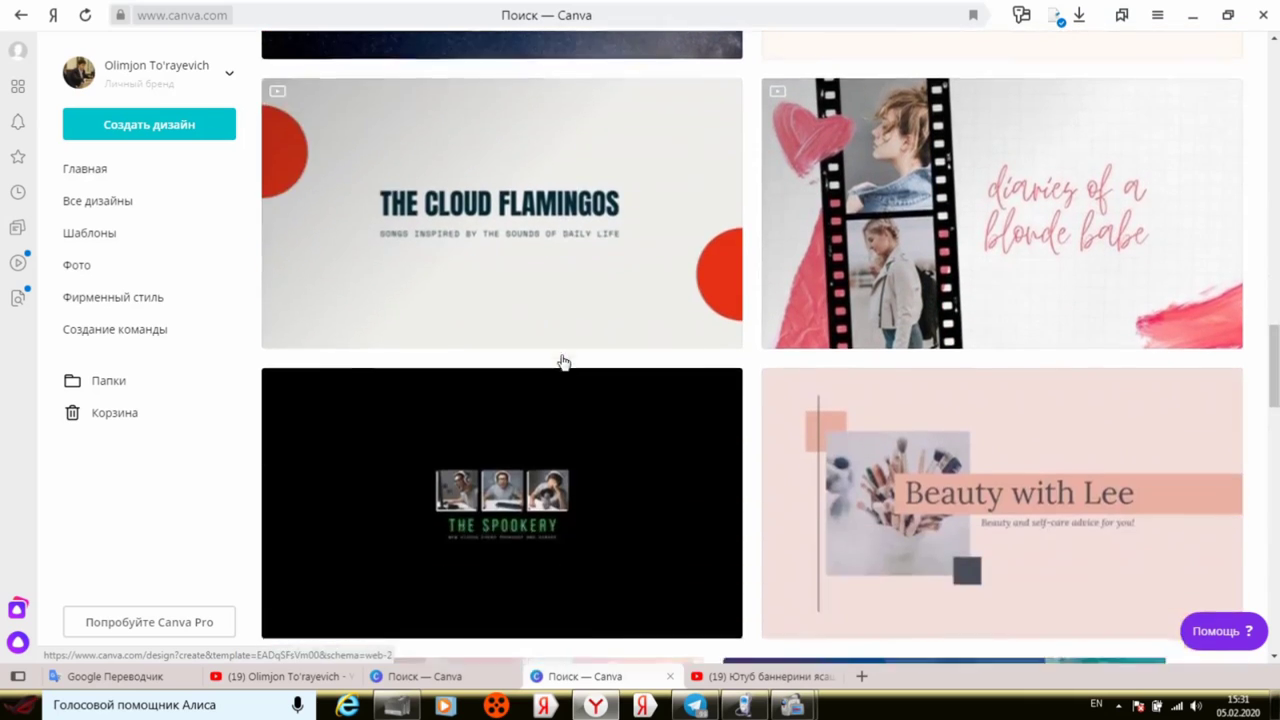
scroll(563, 363, down, 5)
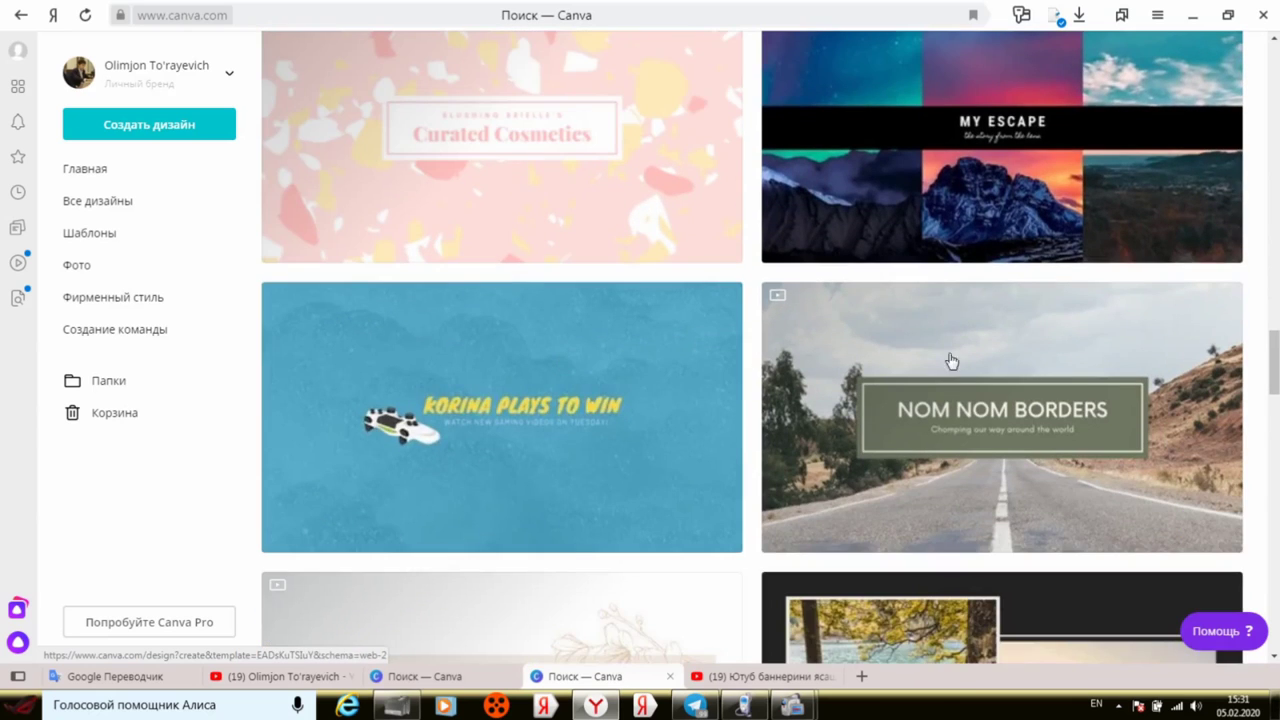
scroll(900, 360, down, 2)
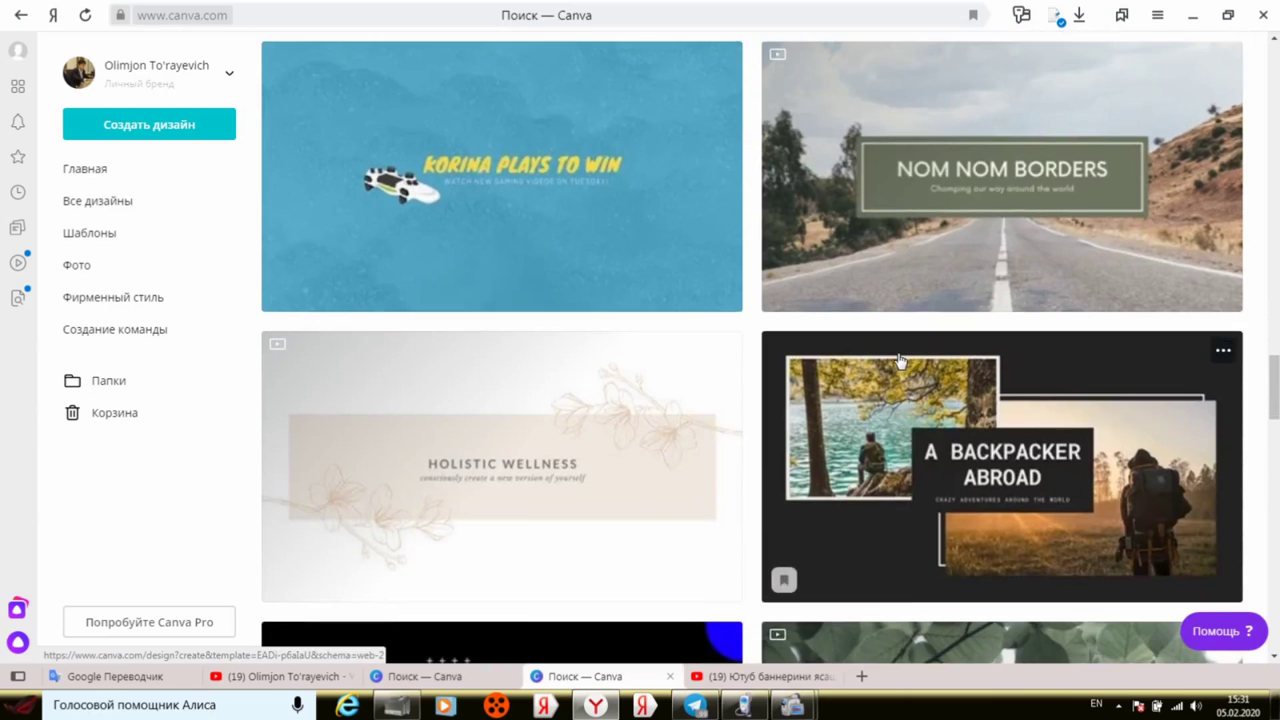
Step: Open the red "Corey Travels the World" channel art template for editing
scroll(900, 360, up, 10)
scroll(760, 300, up, 7)
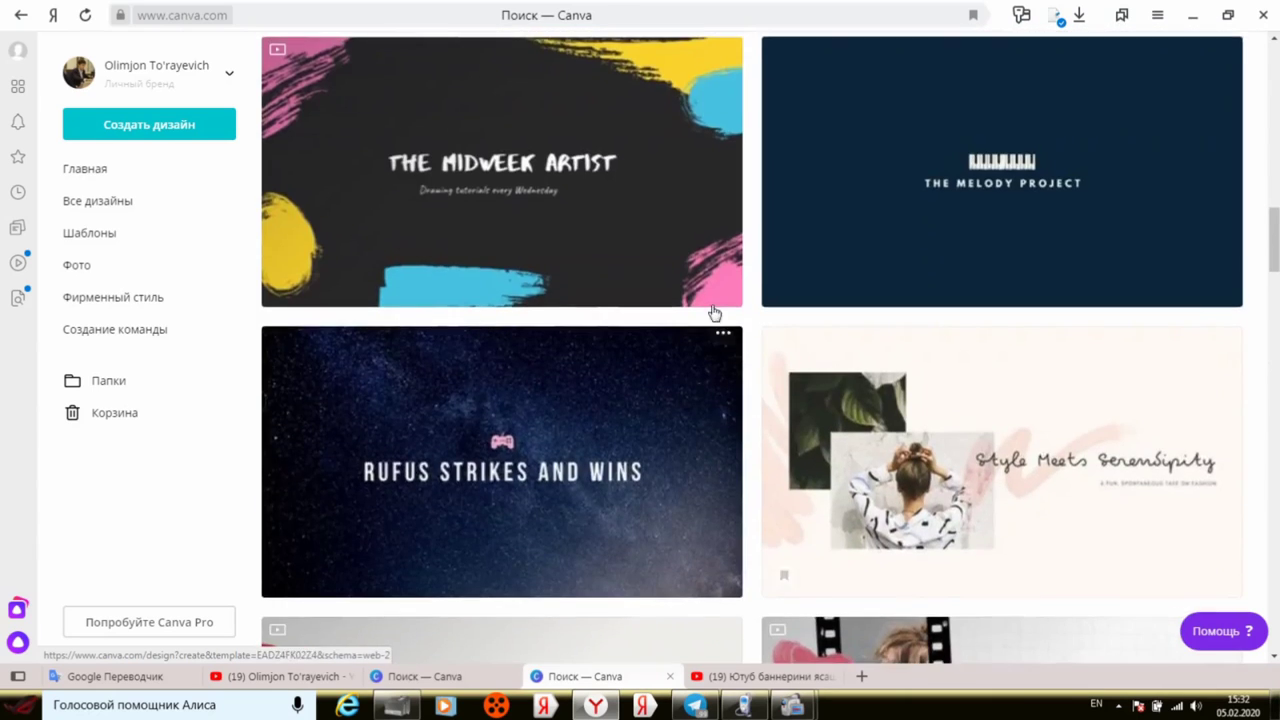
scroll(600, 200, up, 5)
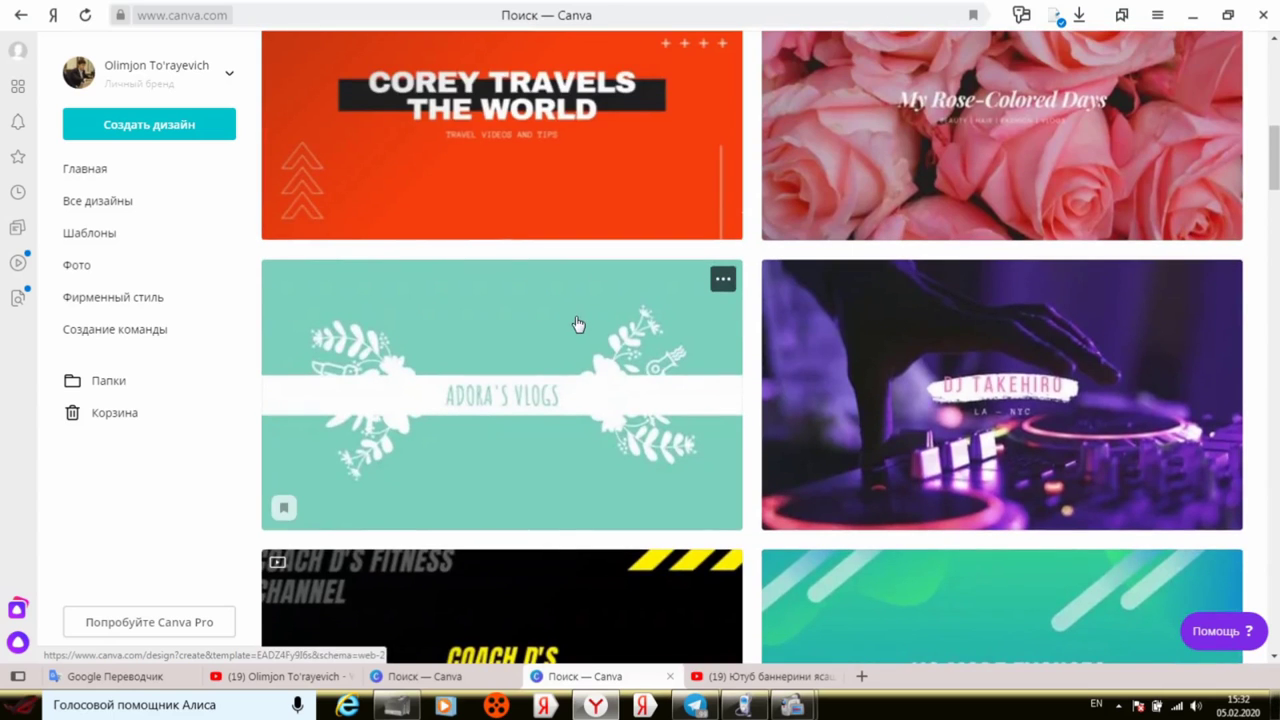
scroll(678, 315, up, 2)
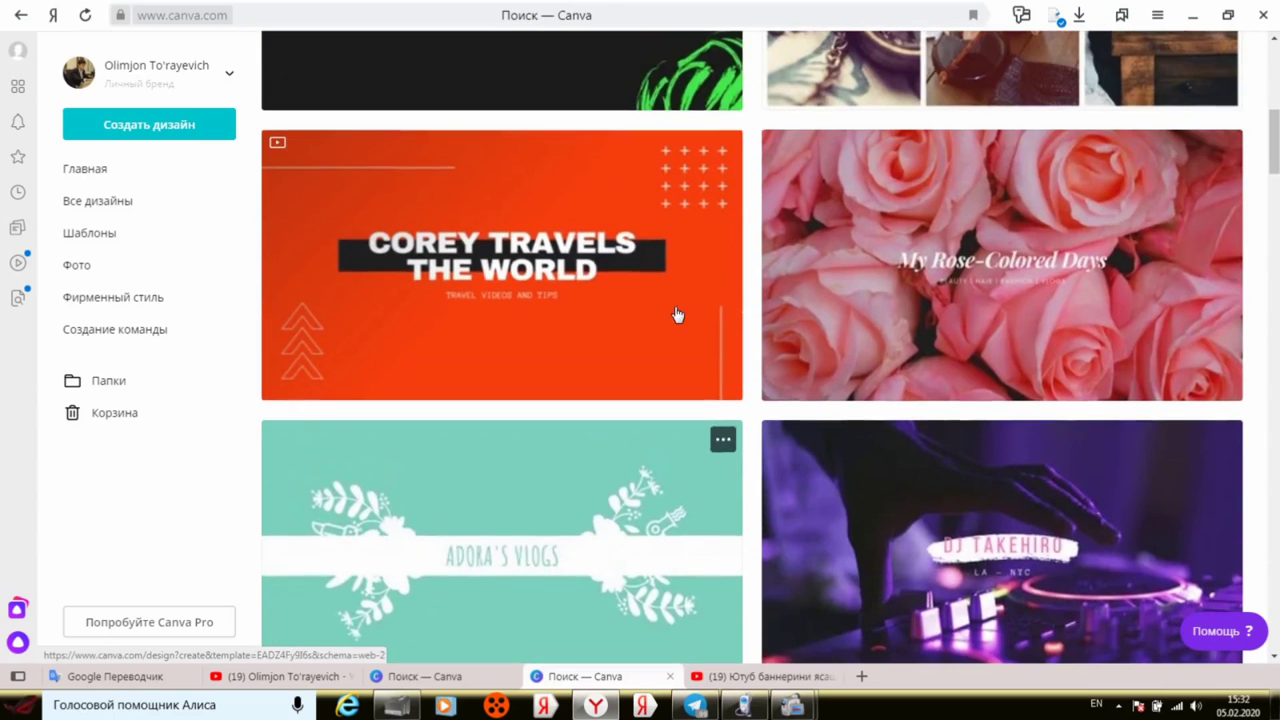
click(530, 274)
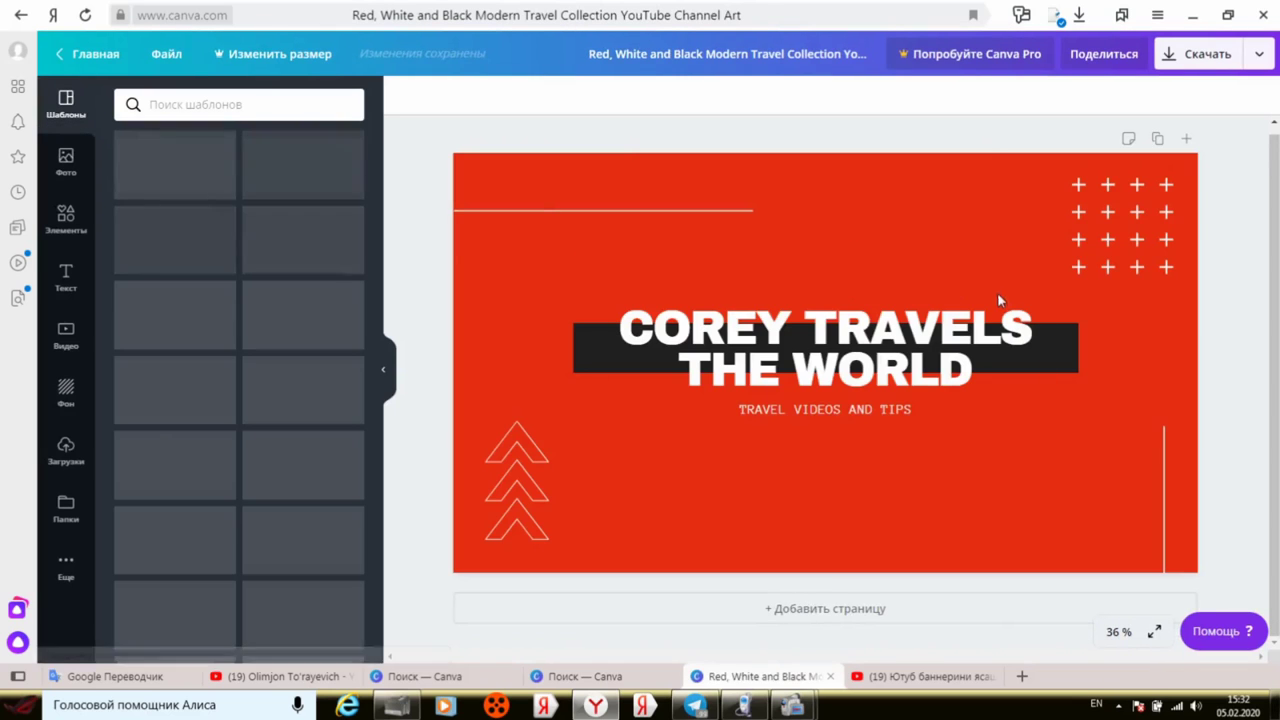
Step: Delete the "Corey Travels the World" text group and the black bar behind it
click(895, 390)
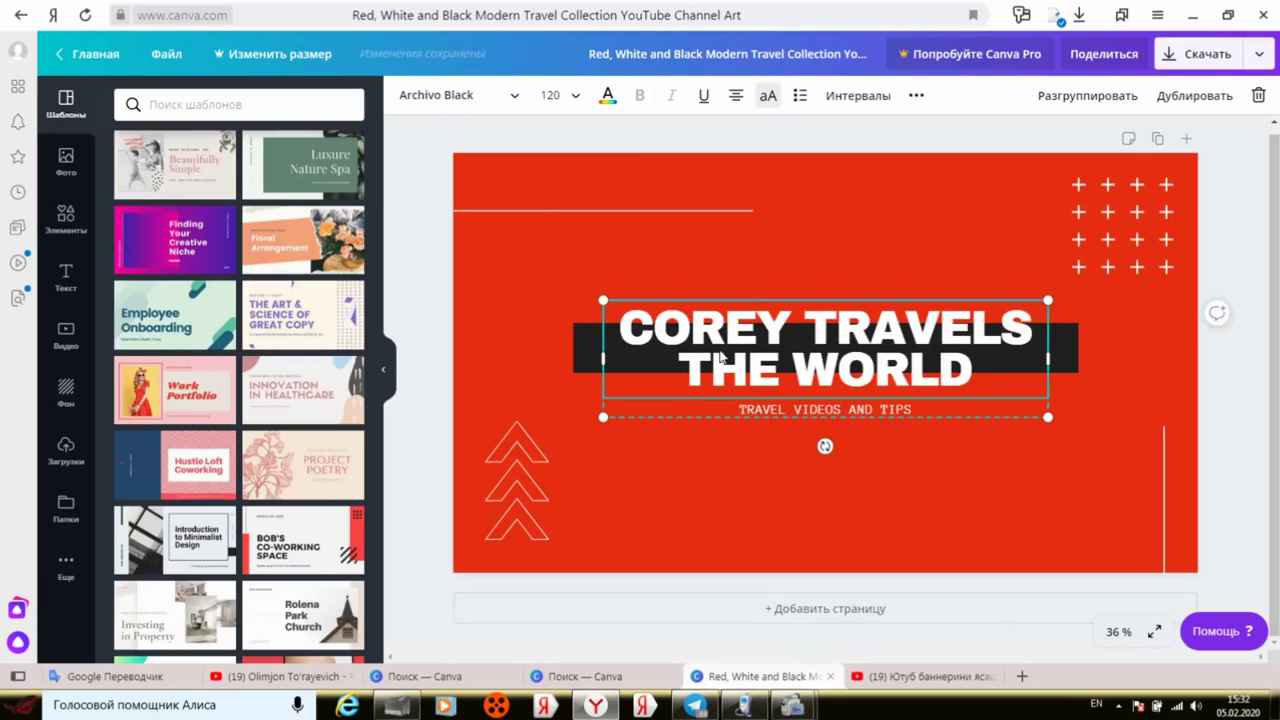
right_click(839, 333)
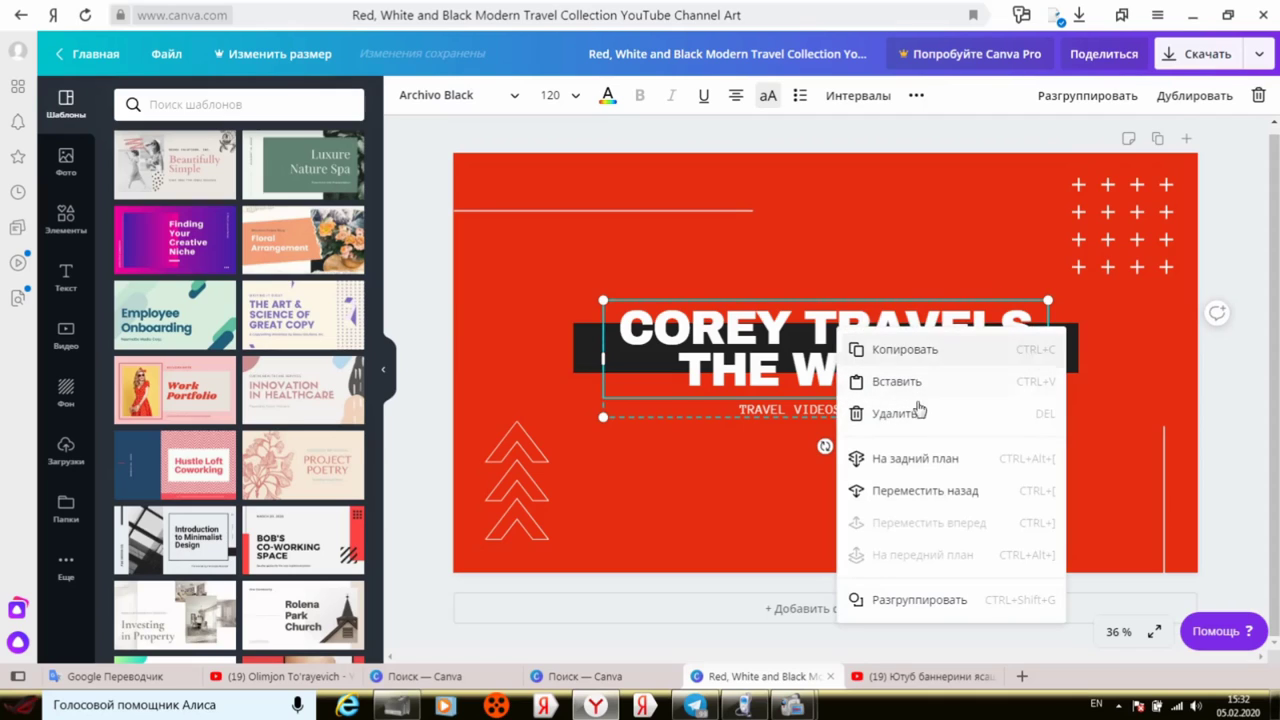
click(1060, 250)
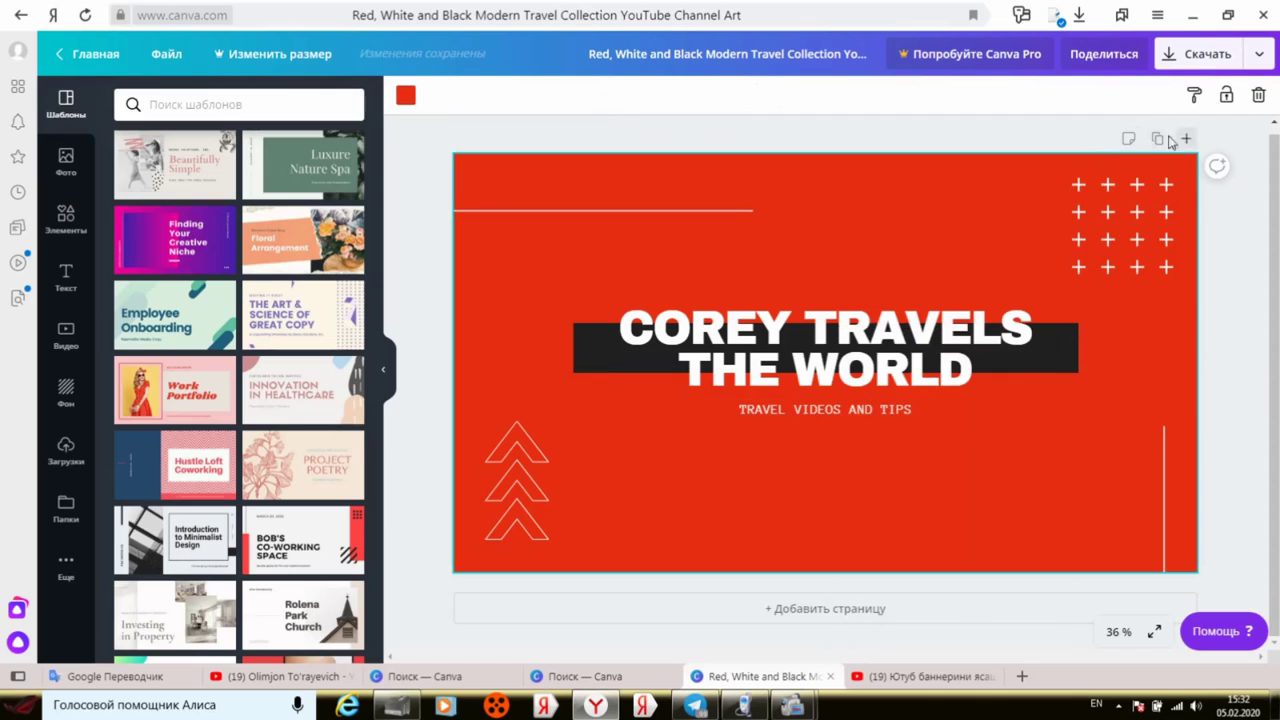
click(827, 350)
right_click(827, 350)
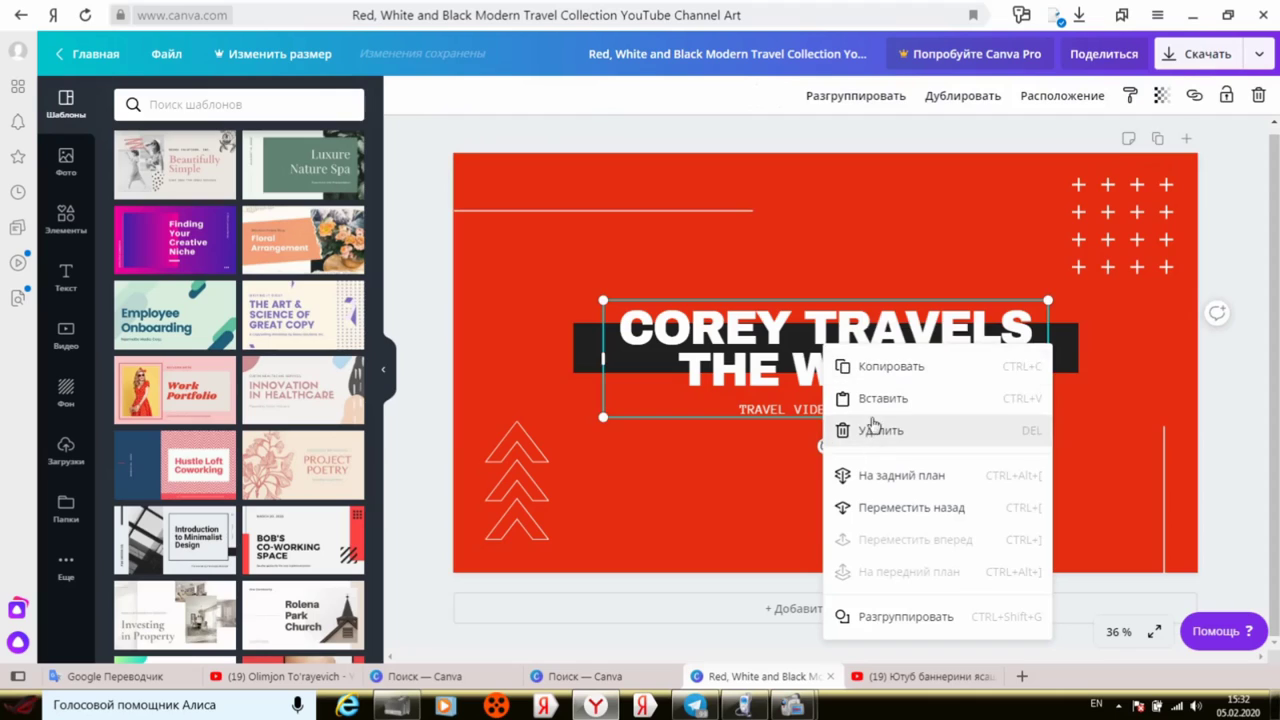
click(872, 428)
right_click(855, 370)
click(885, 458)
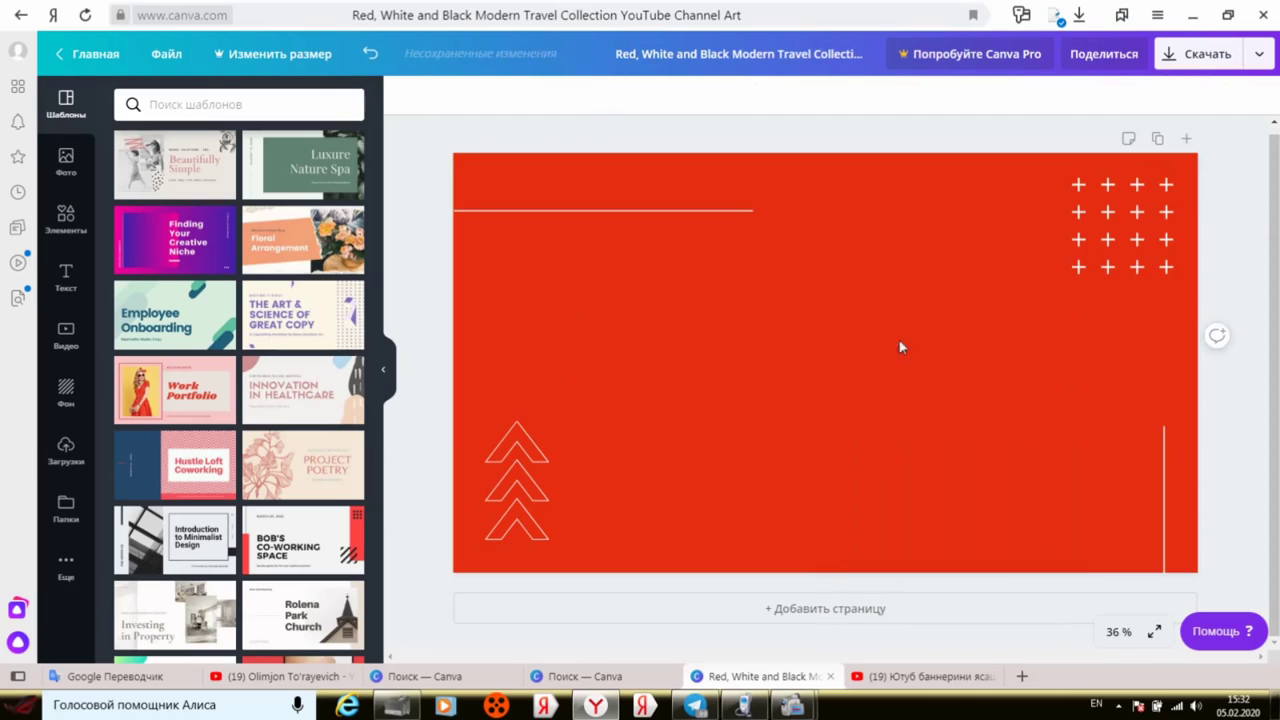
right_click(926, 282)
click(955, 342)
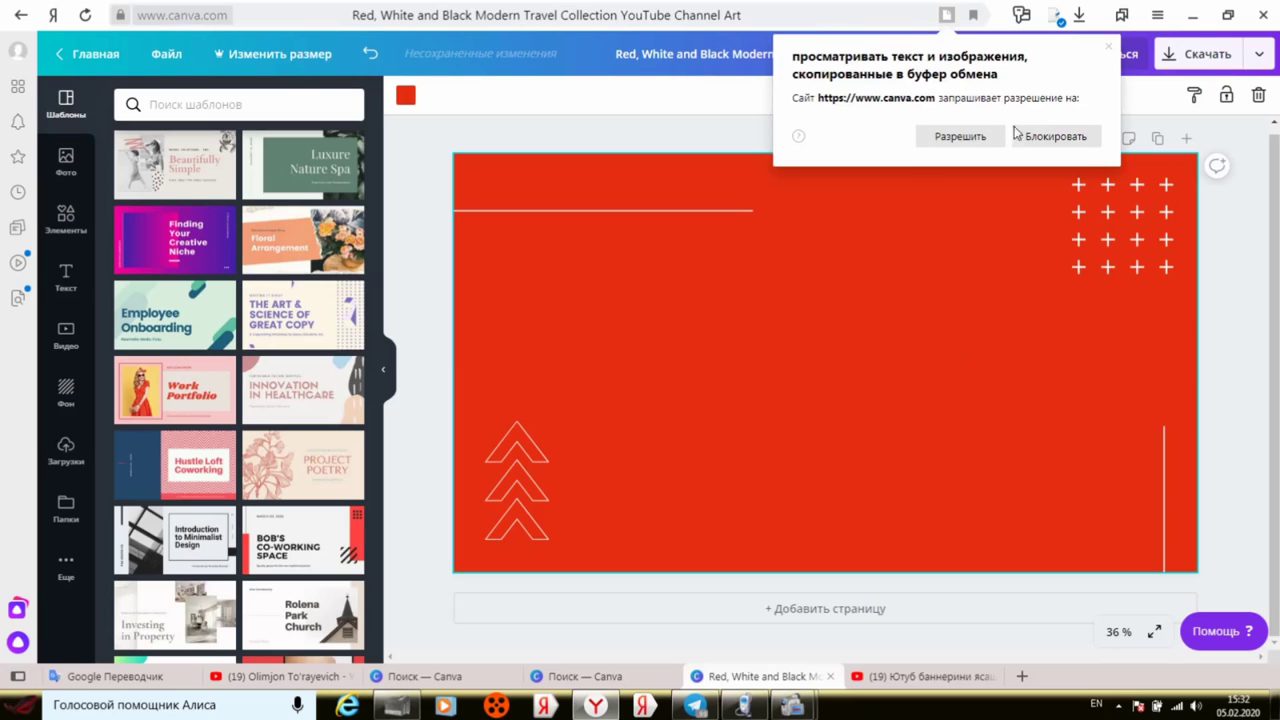
click(1110, 50)
right_click(887, 228)
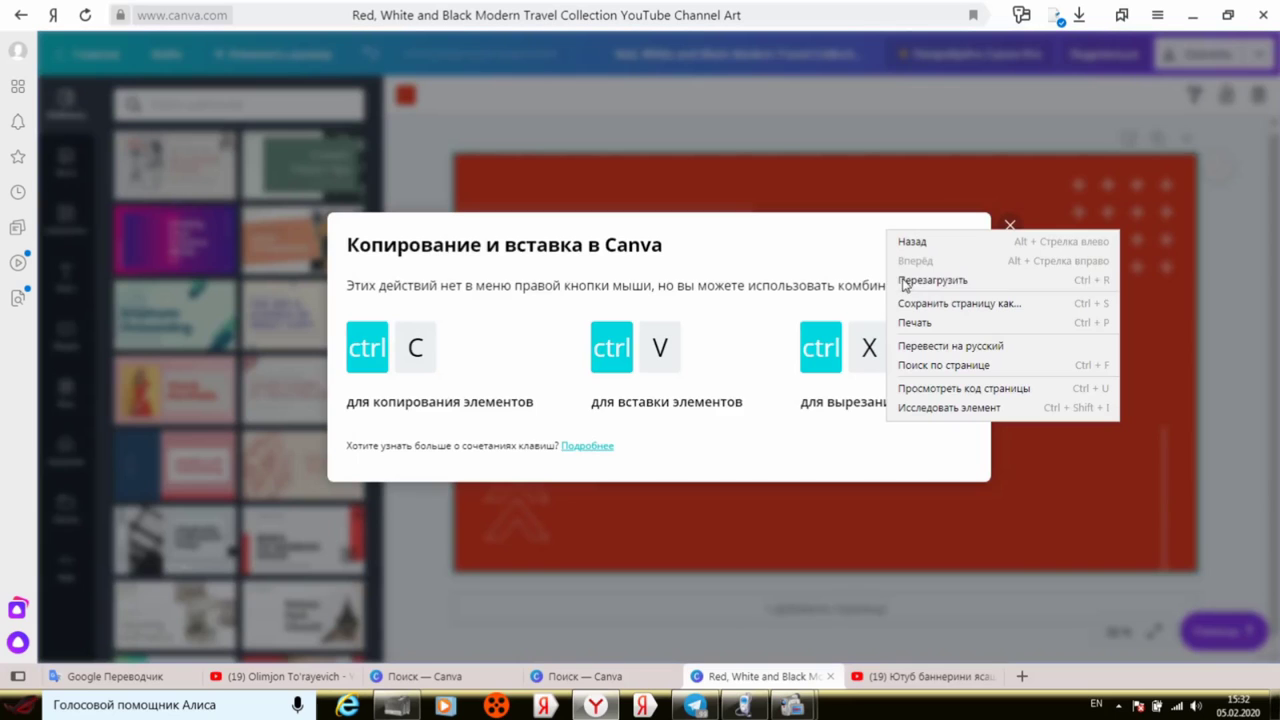
click(1010, 224)
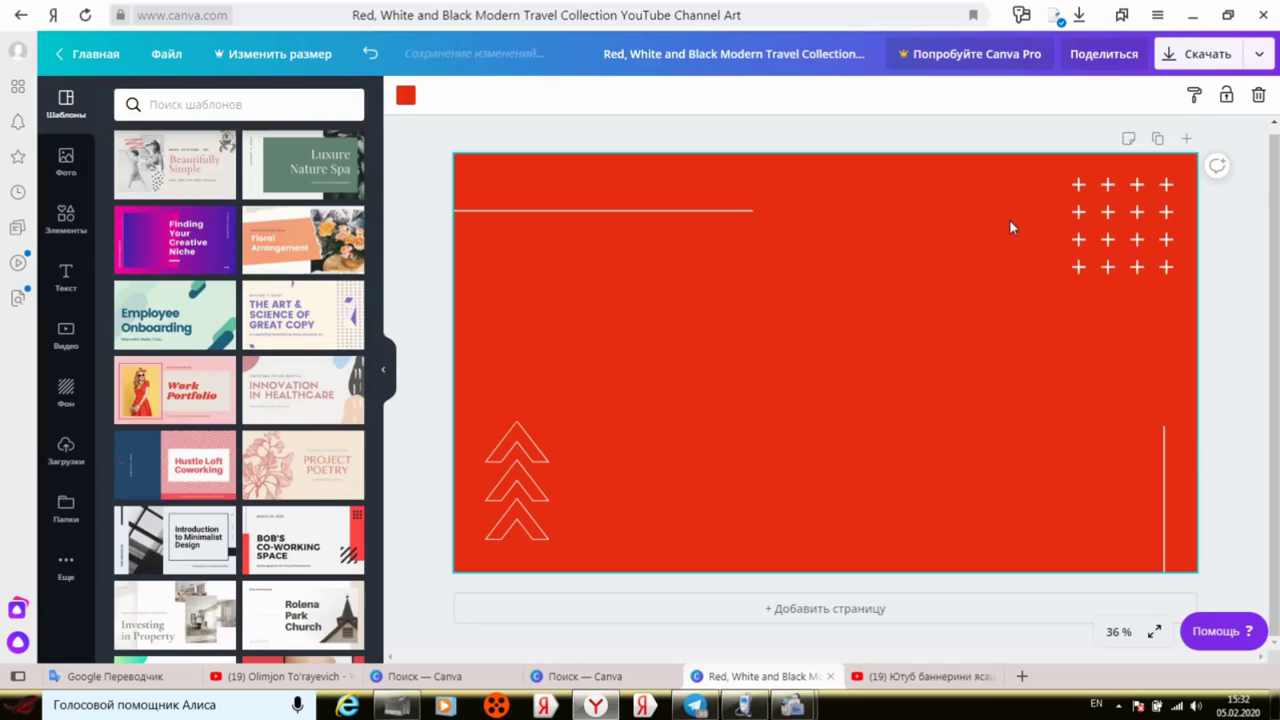
Step: Delete the red background and fill the page with the recently used dark desk photo showing a phone and laptop
right_click(913, 236)
click(955, 321)
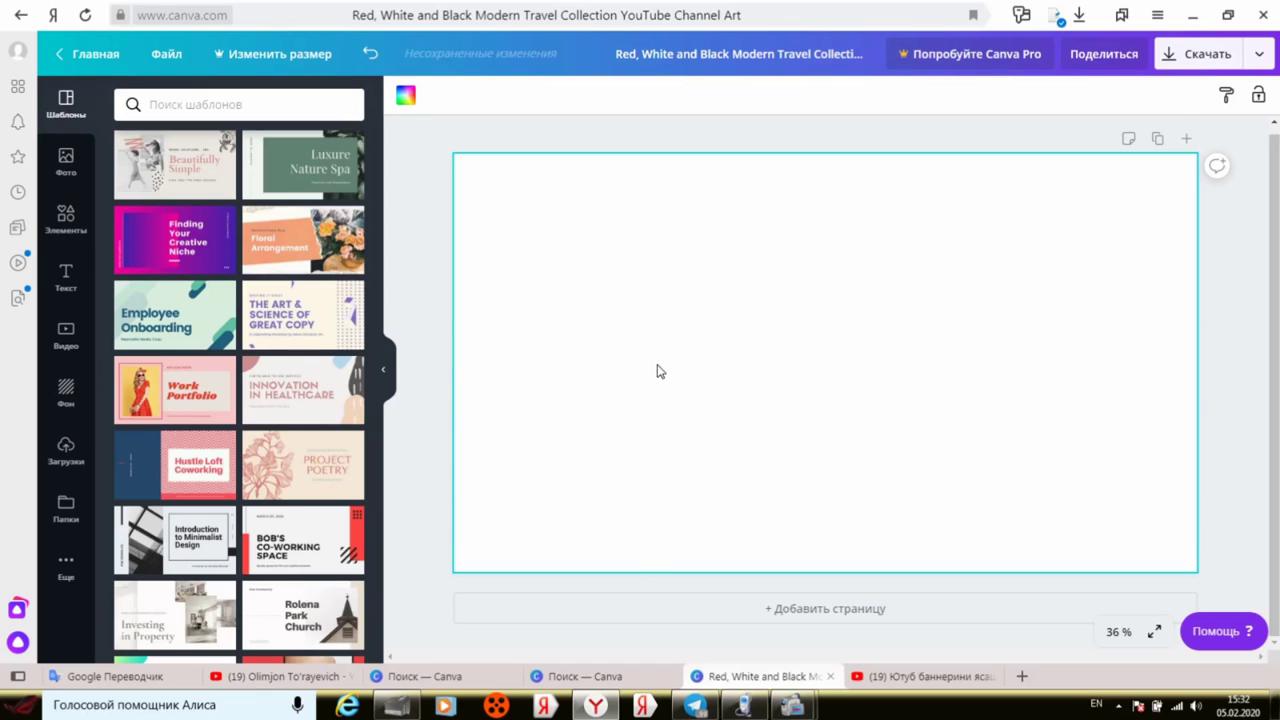
click(62, 160)
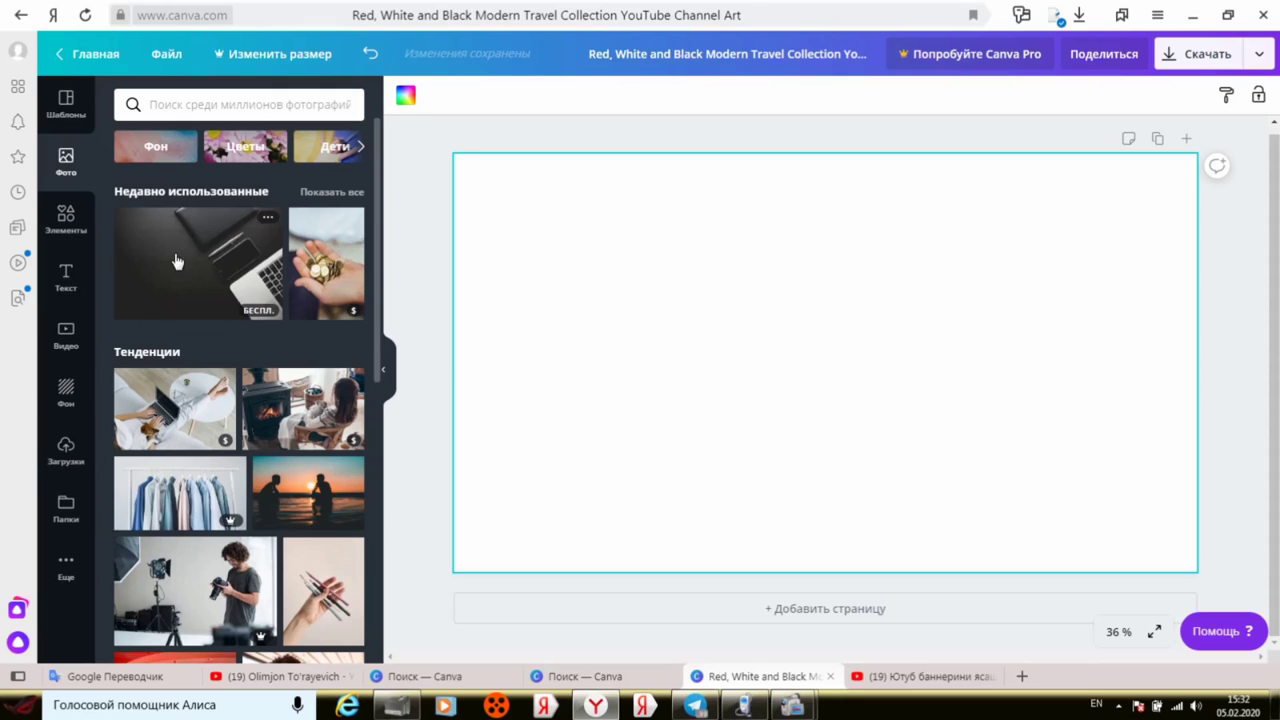
drag(185, 262, 478, 287)
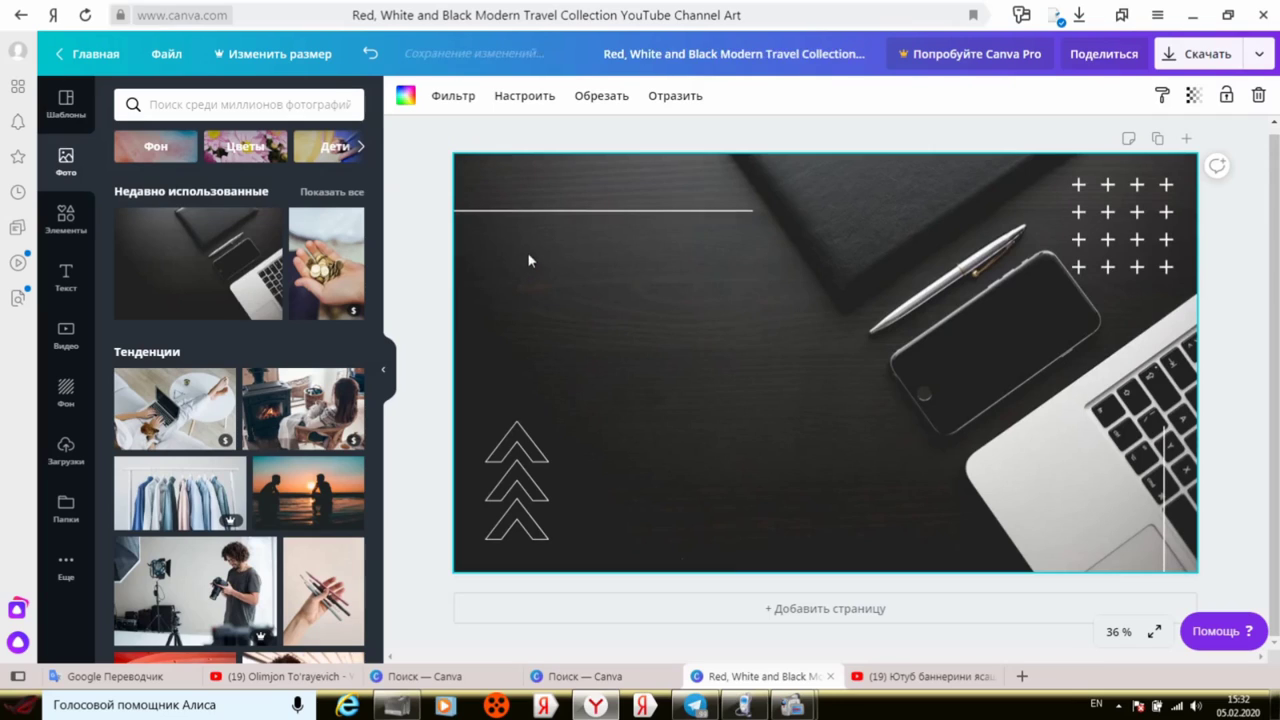
Step: Delete the grid of plus signs and the stacked arrow outlines from the banner
click(1076, 264)
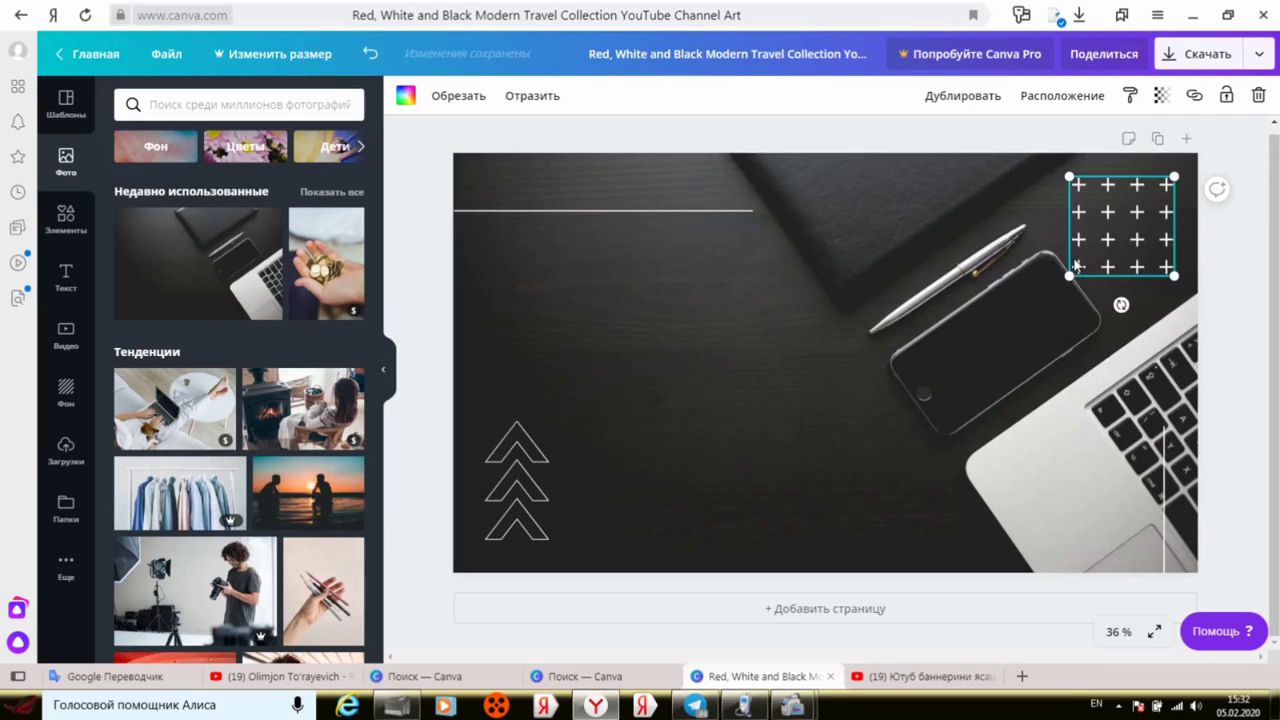
right_click(1076, 264)
click(966, 345)
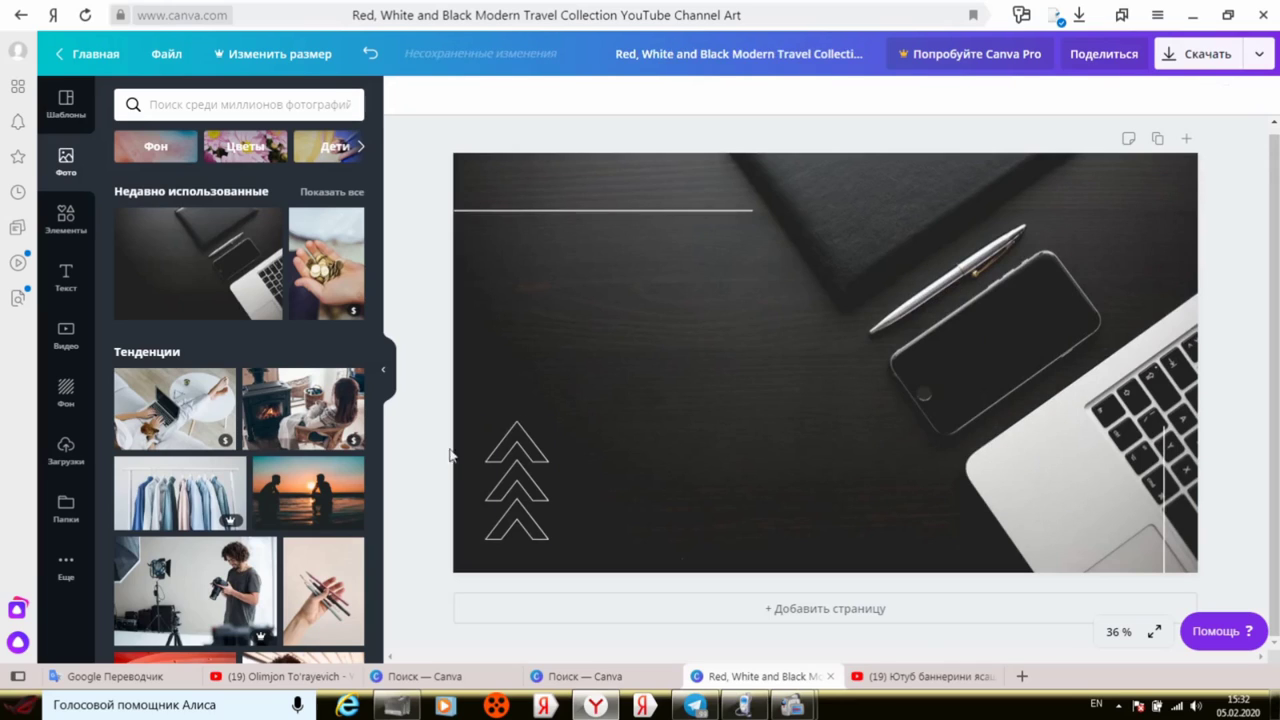
click(515, 480)
right_click(522, 428)
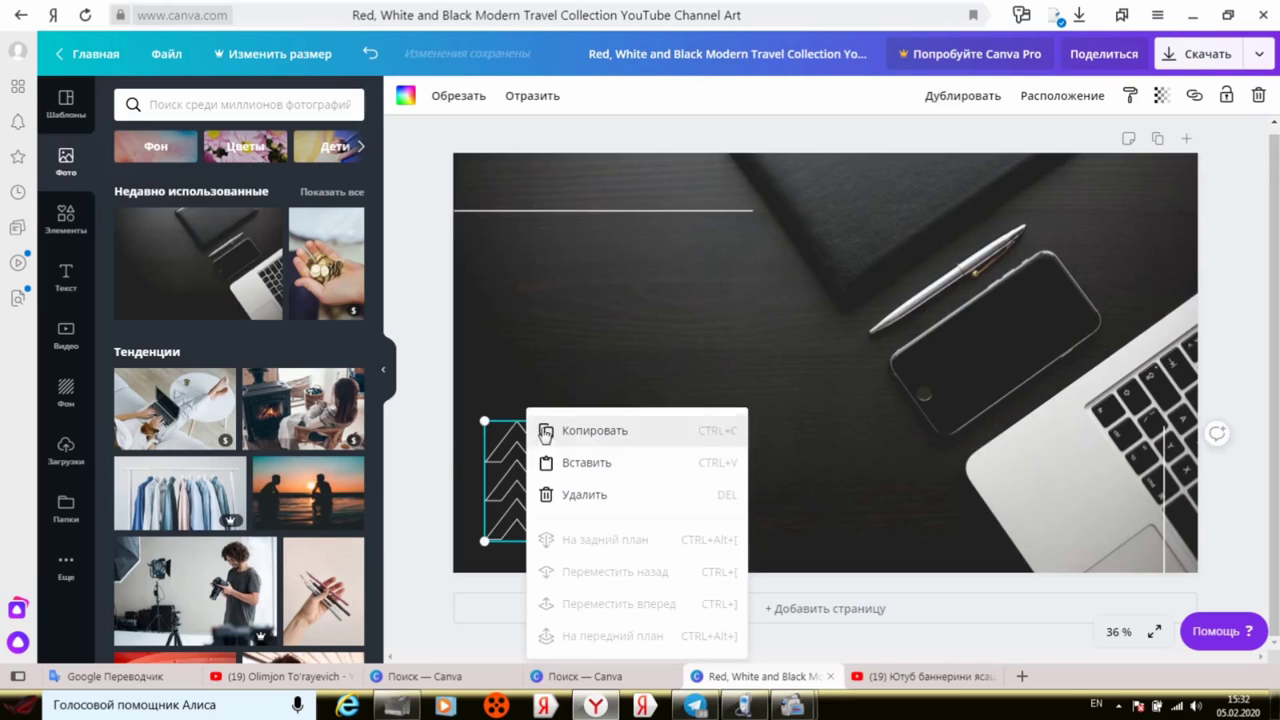
click(548, 494)
Step: Delete the white horizontal line near the banner's upper edge
click(626, 217)
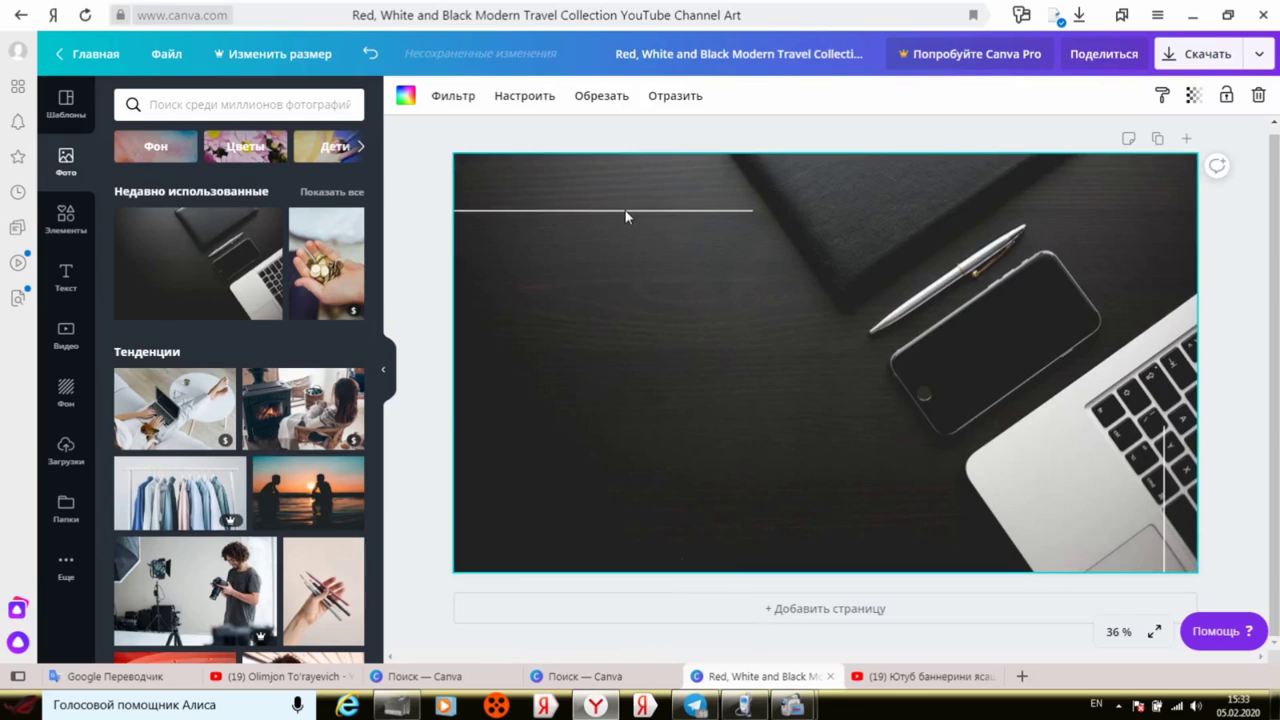
right_click(626, 215)
click(557, 222)
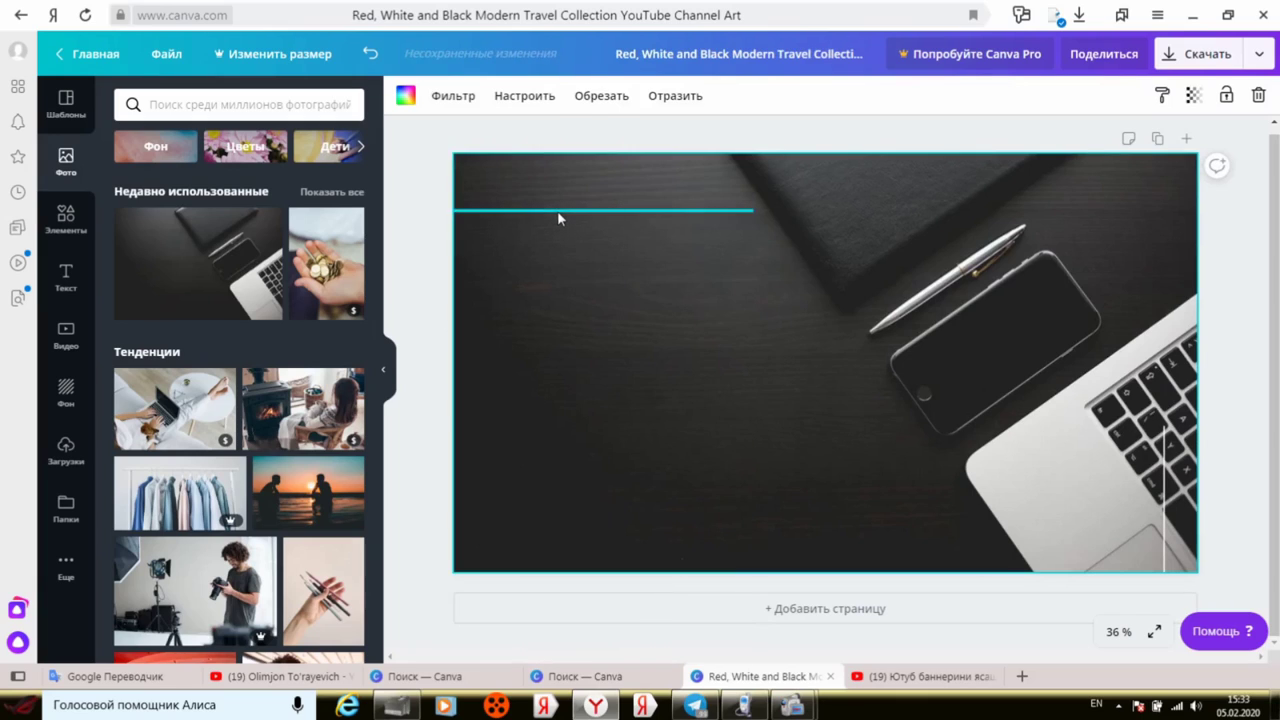
click(558, 211)
right_click(560, 214)
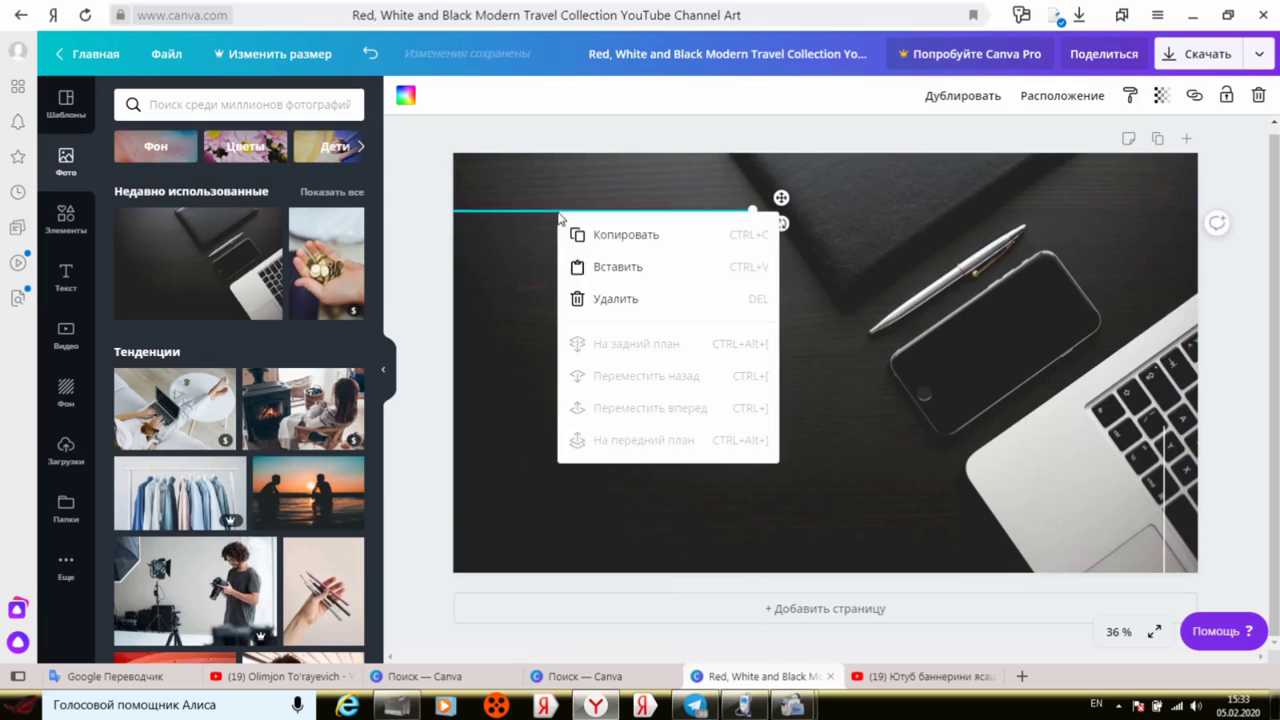
click(591, 295)
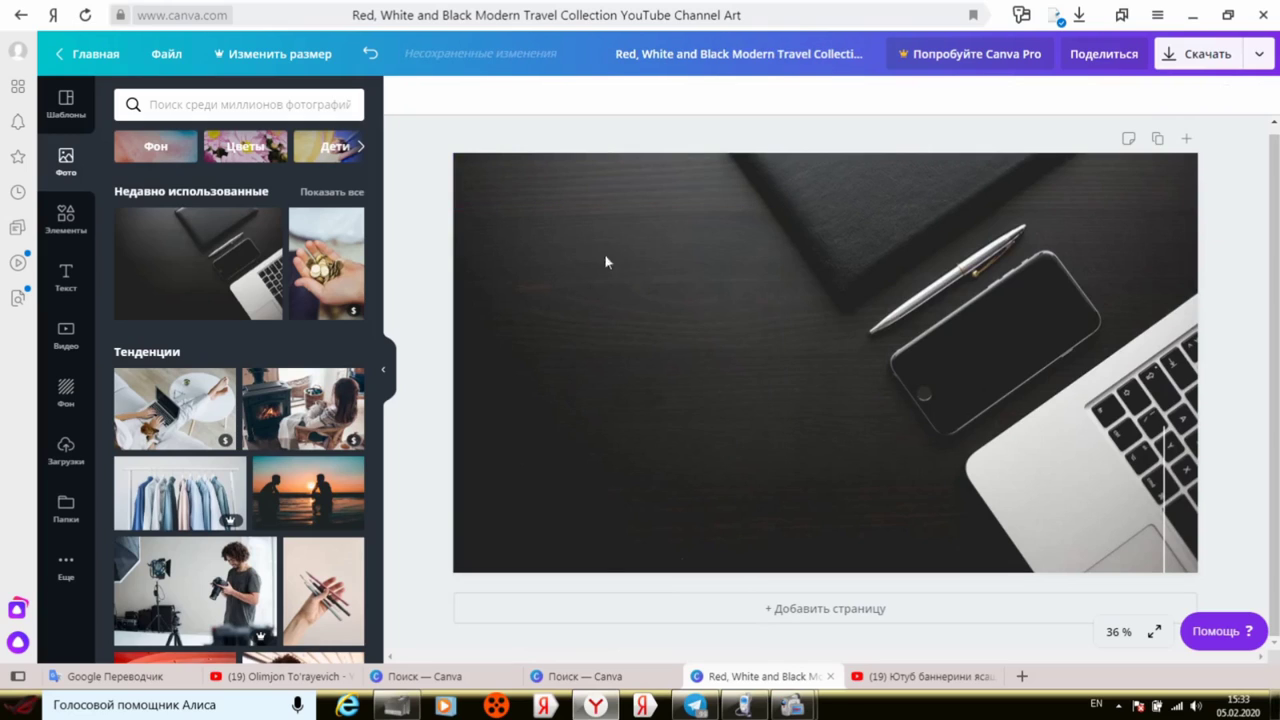
Step: Delete the white vertical line over the laptop keyboard
click(1167, 478)
click(1166, 472)
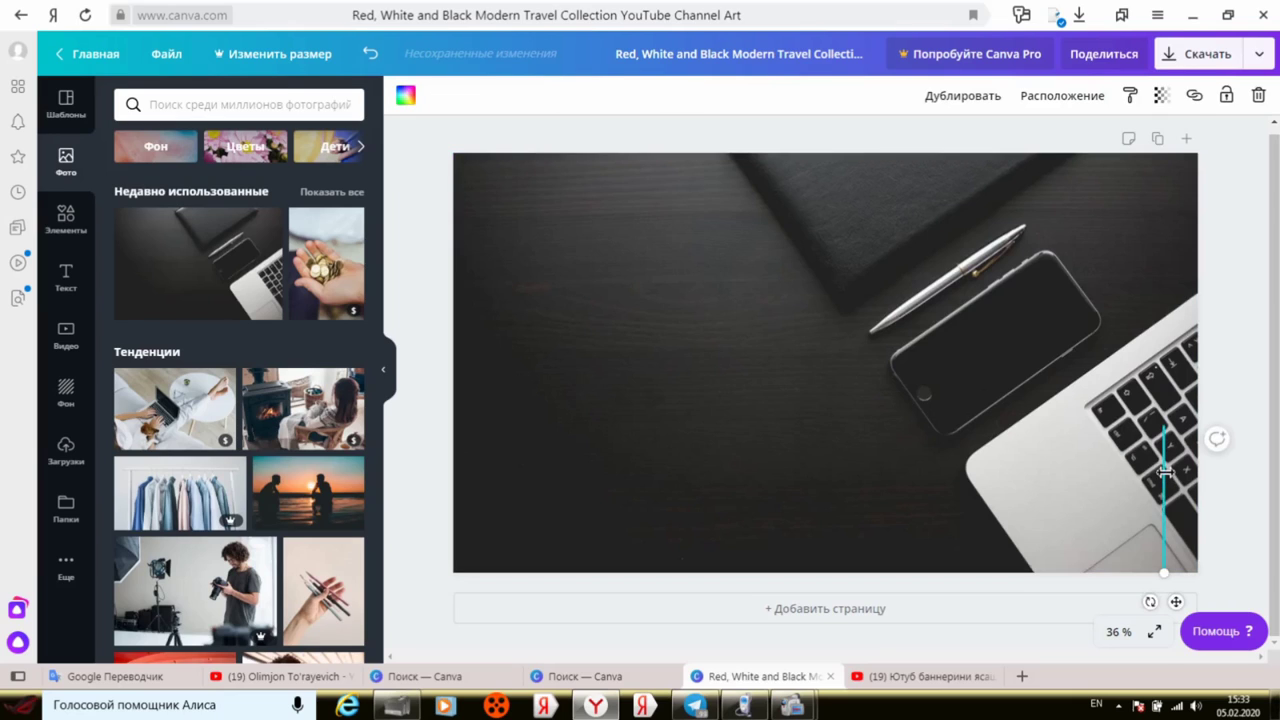
right_click(1166, 470)
click(998, 495)
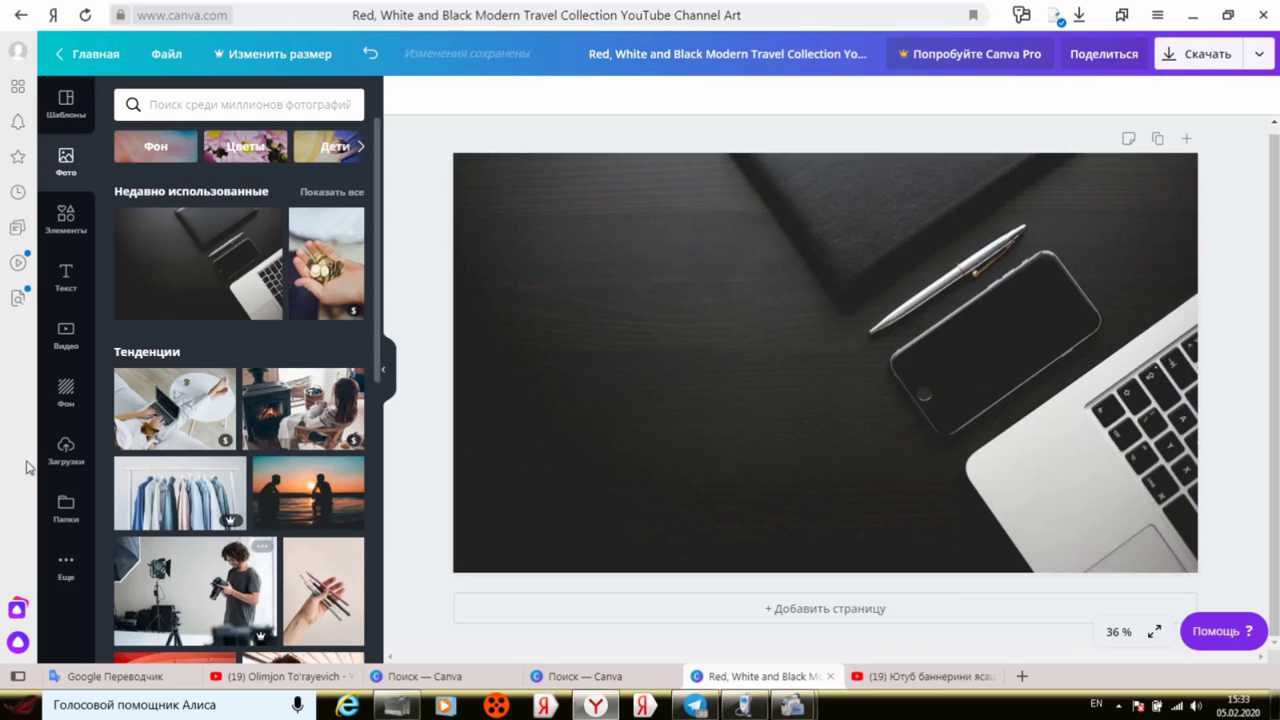
Step: Upload the channel-art size guide image a712edc1e06c78b9d5d21cd24cd85908 from the desktop folder
click(66, 455)
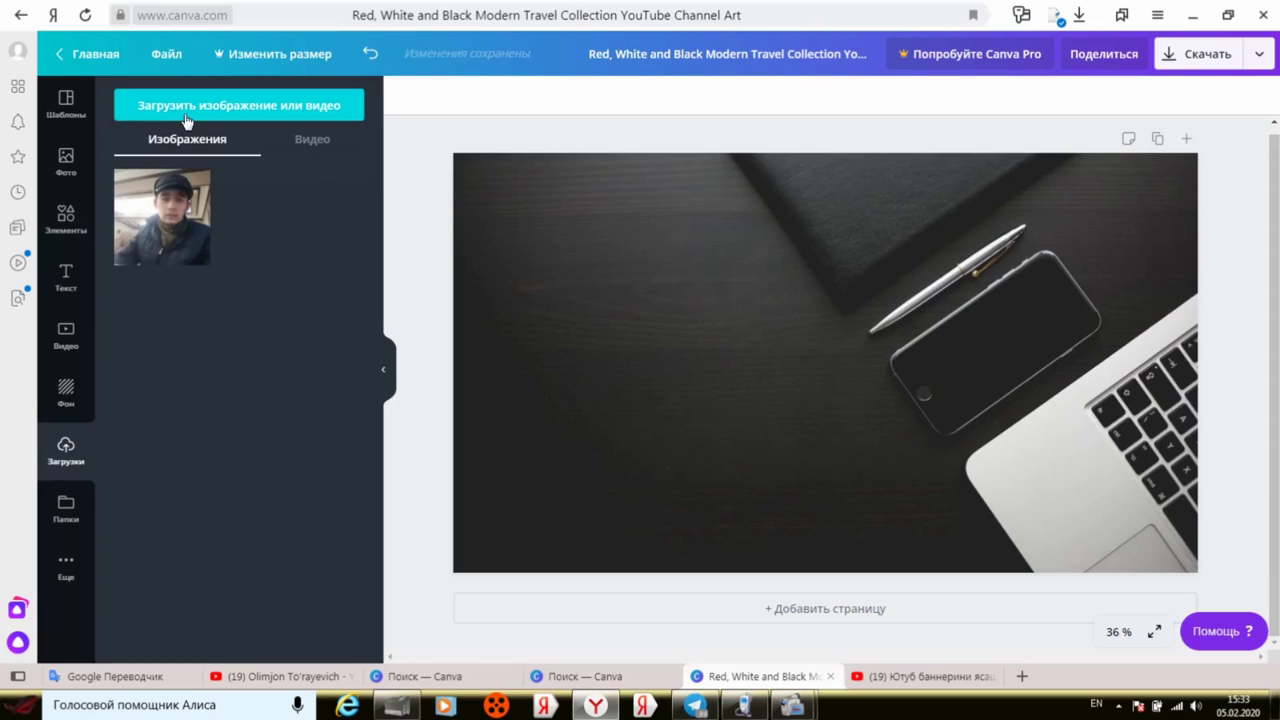
click(184, 117)
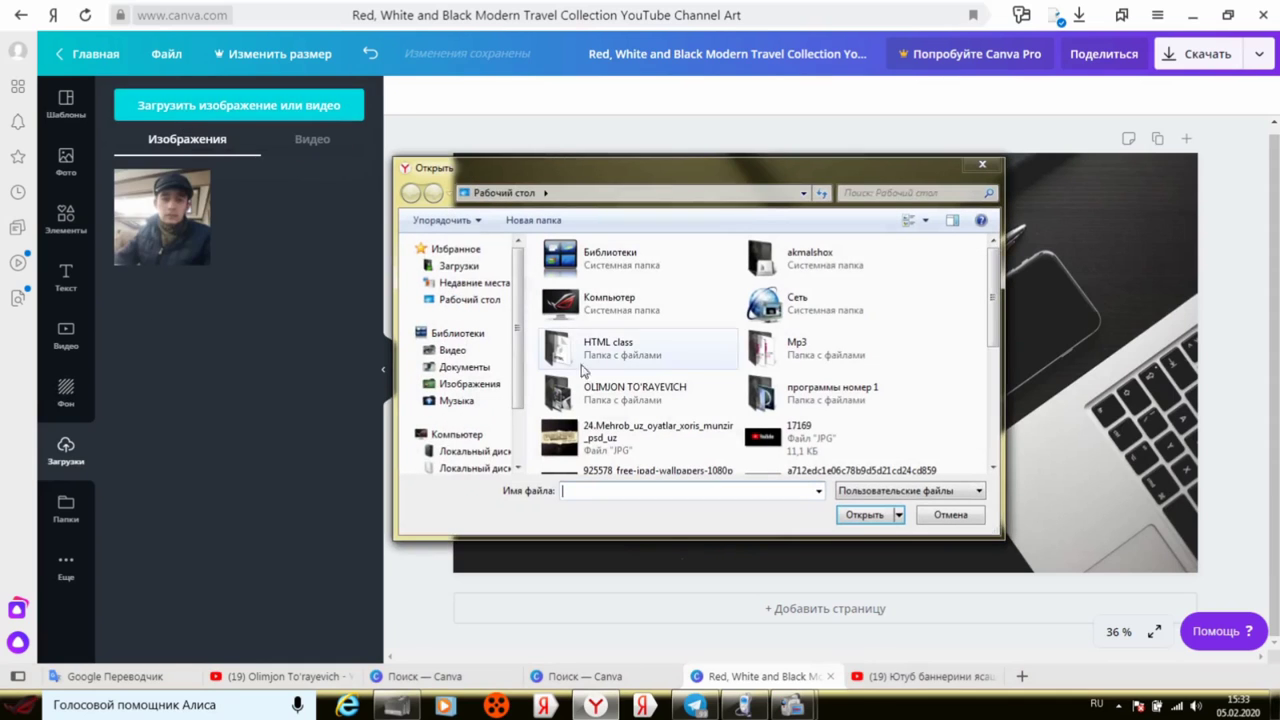
drag(996, 327, 993, 458)
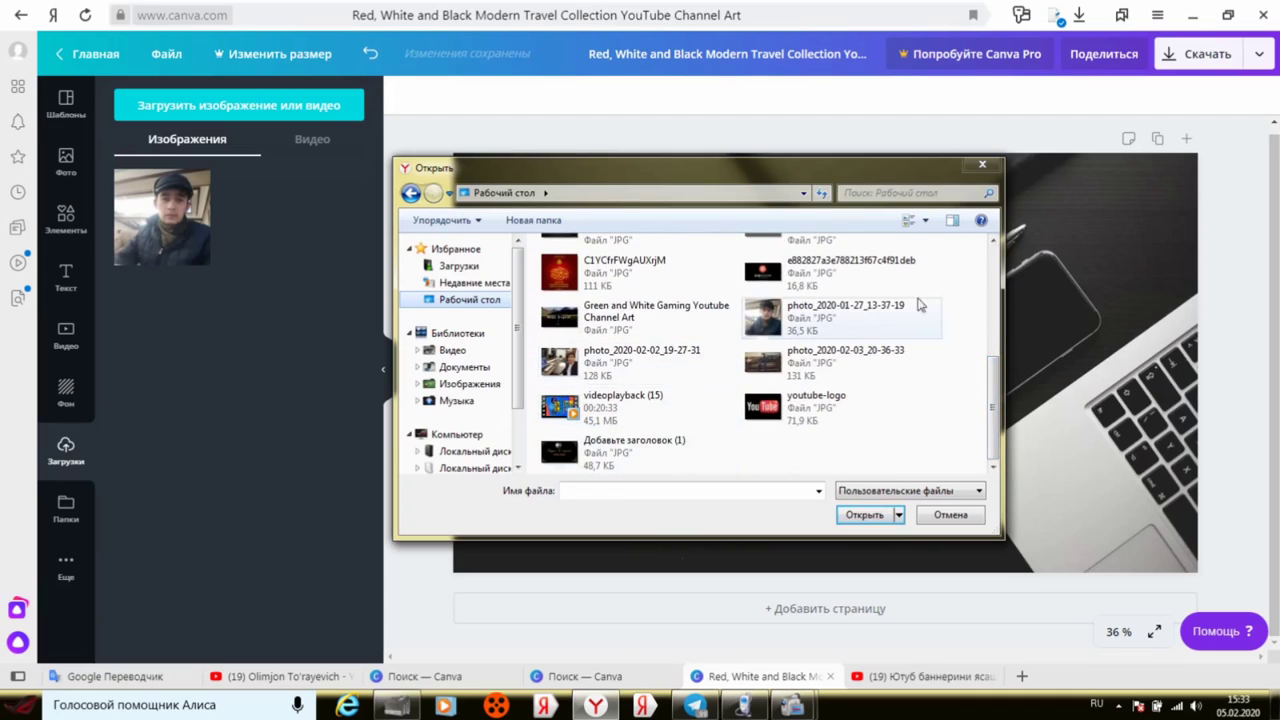
scroll(885, 305, up, 1)
click(883, 308)
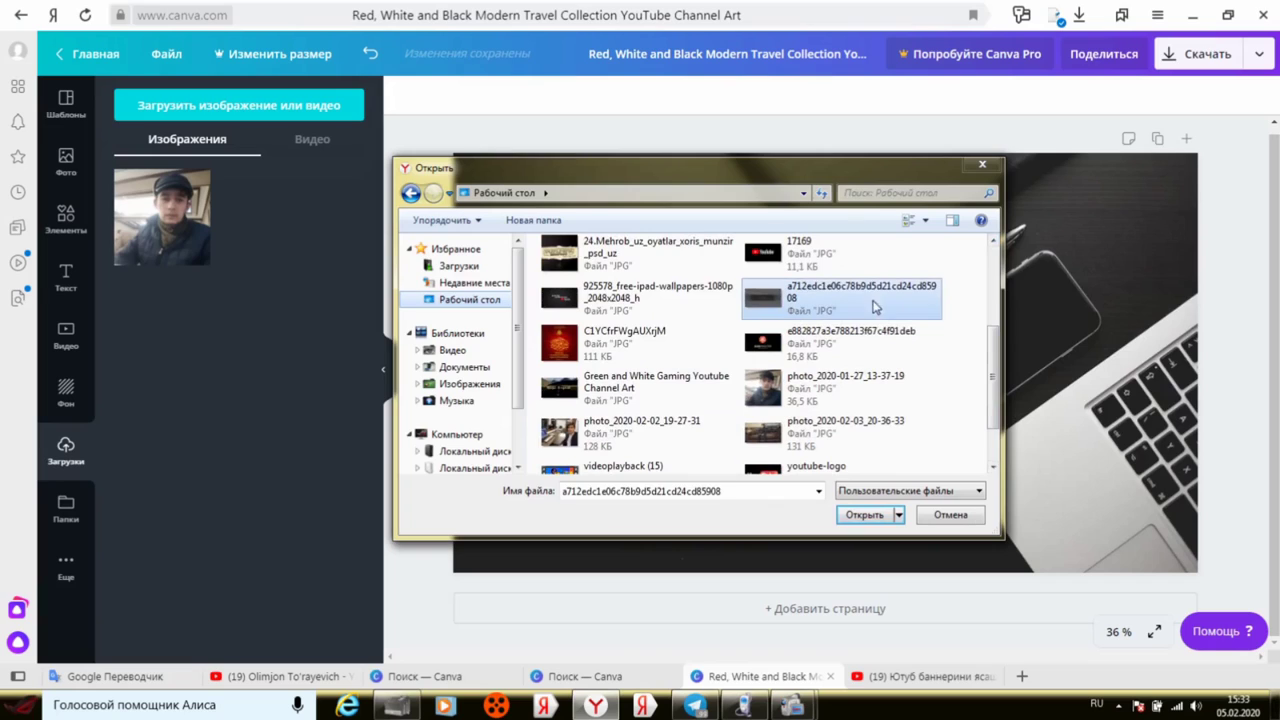
click(866, 515)
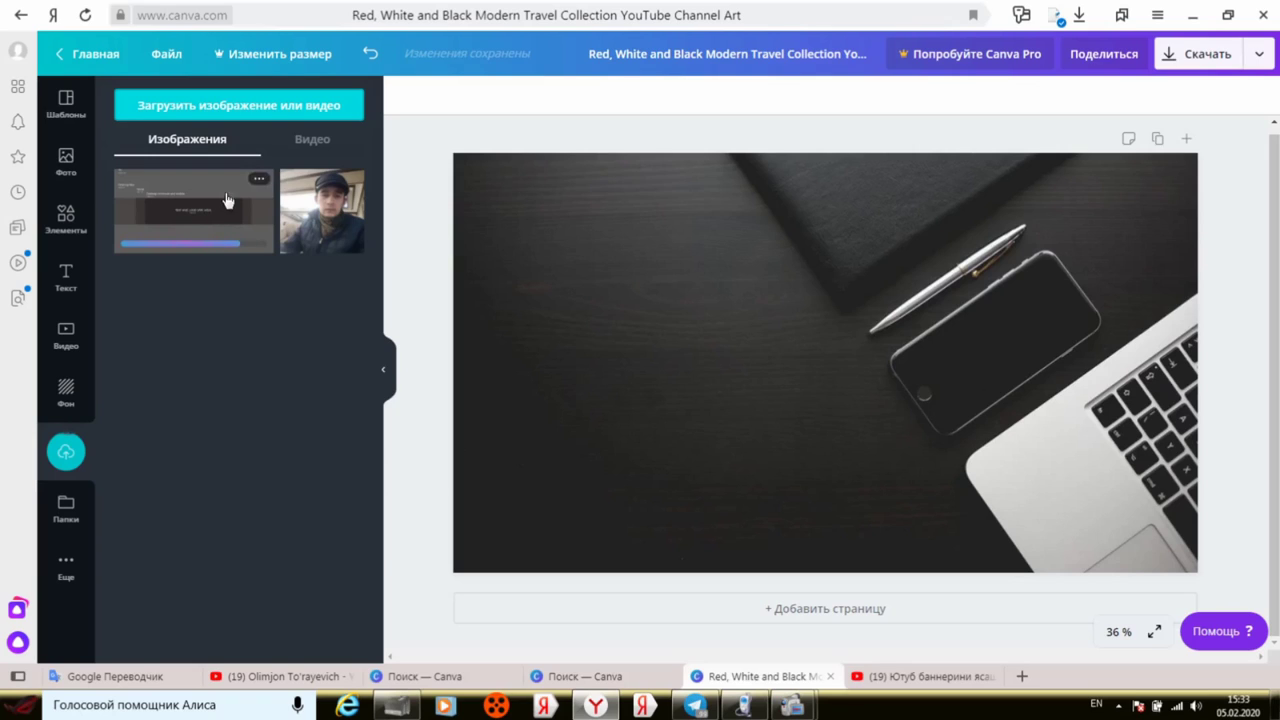
Step: Place the uploaded size guide on the banner and set its transparency to 47
drag(194, 217, 596, 272)
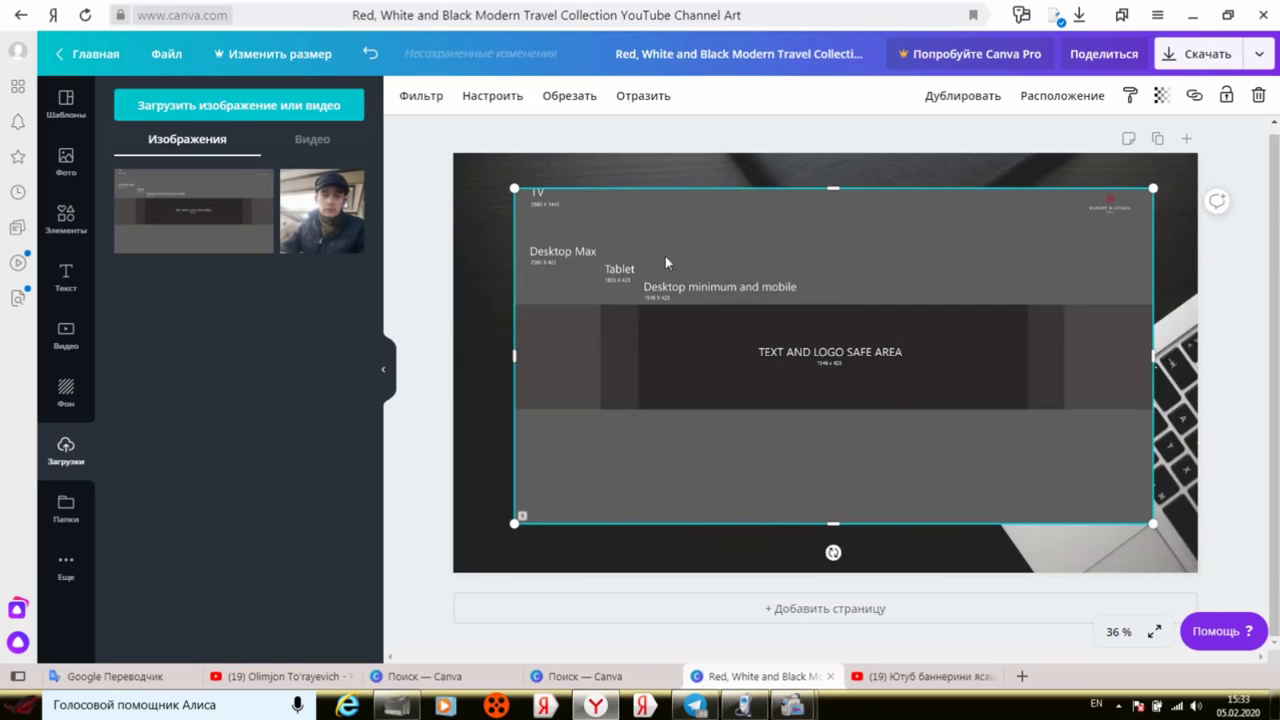
click(1161, 95)
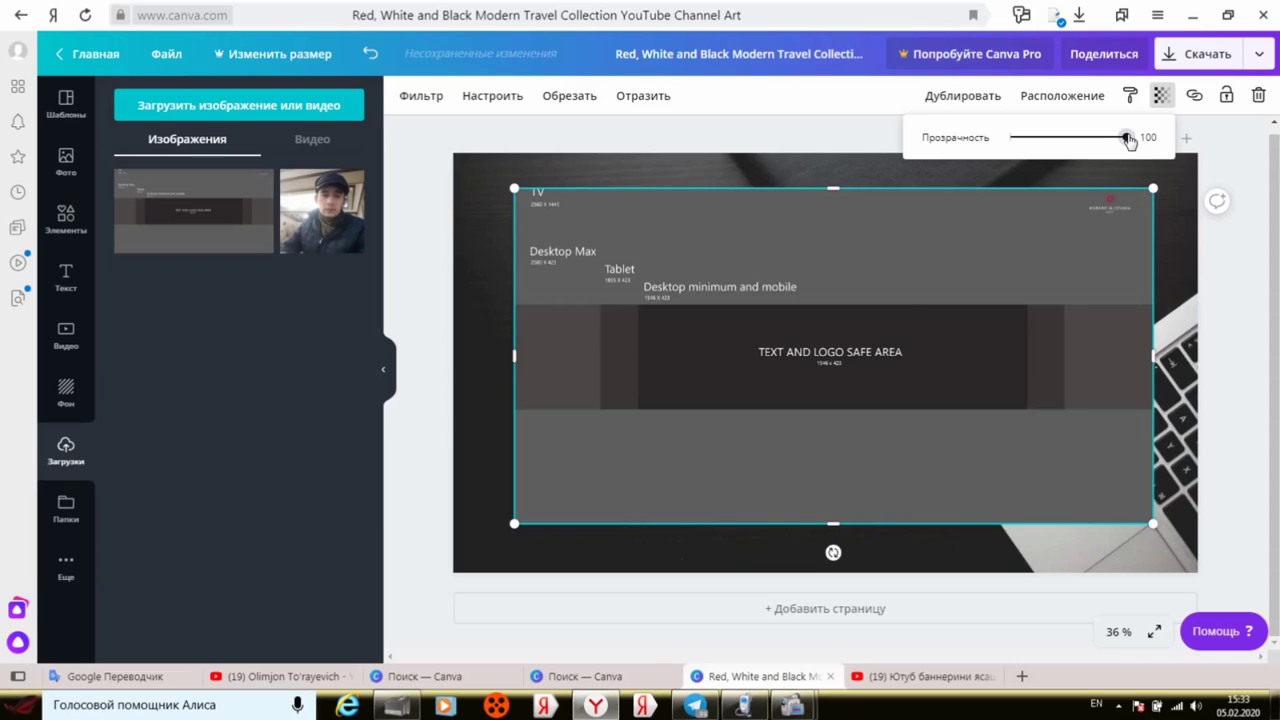
drag(1127, 137, 1068, 161)
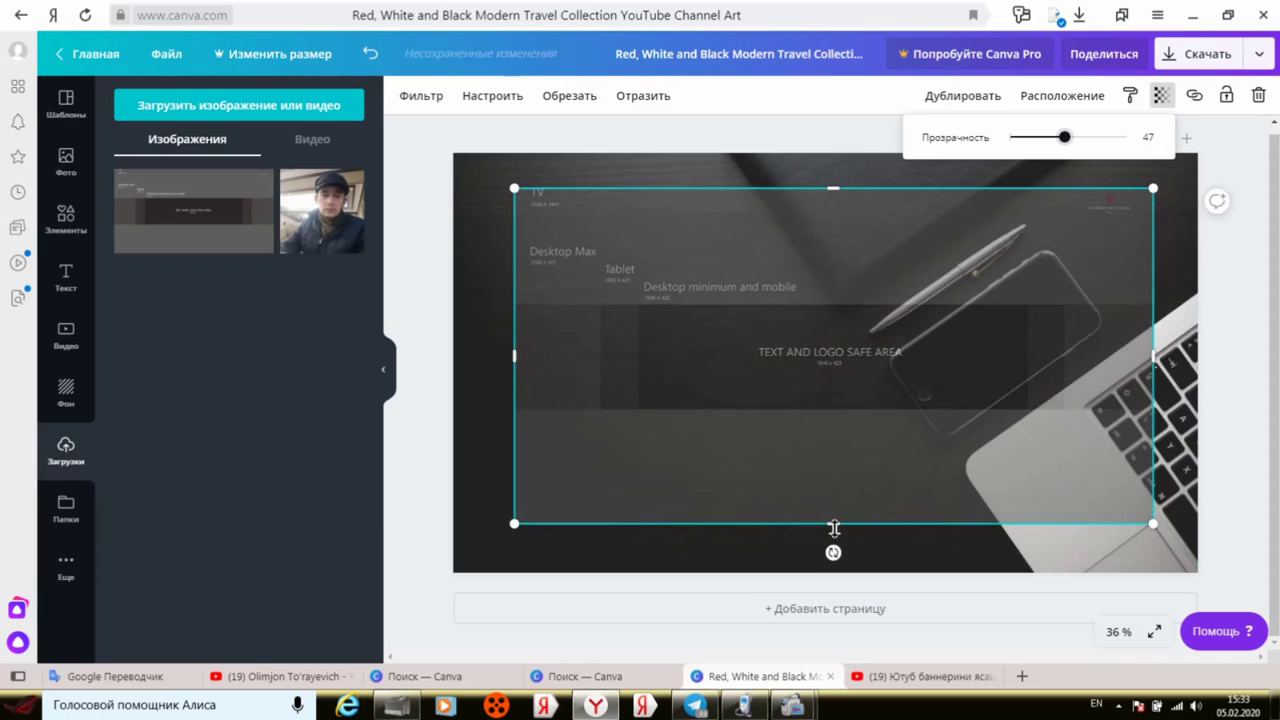
Step: Lock the background photo and stretch the size guide overlay to all four edges of the page
drag(834, 527, 829, 573)
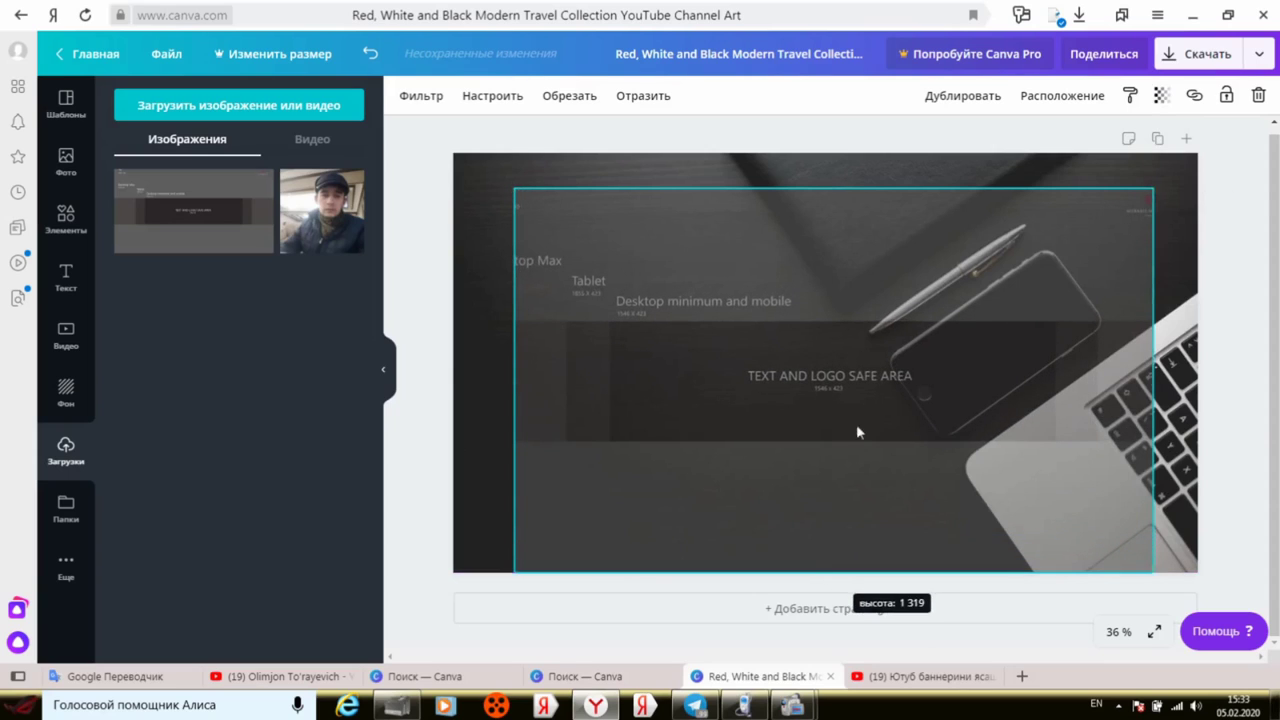
click(993, 164)
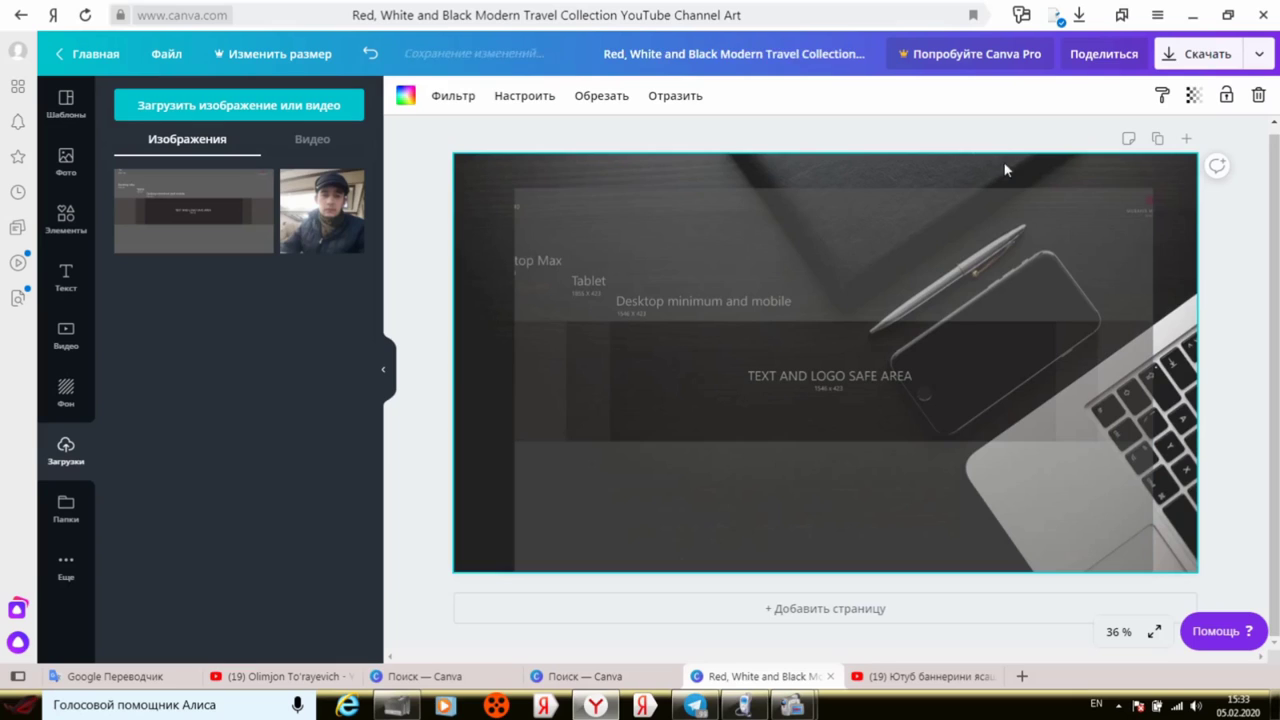
click(1225, 94)
click(975, 258)
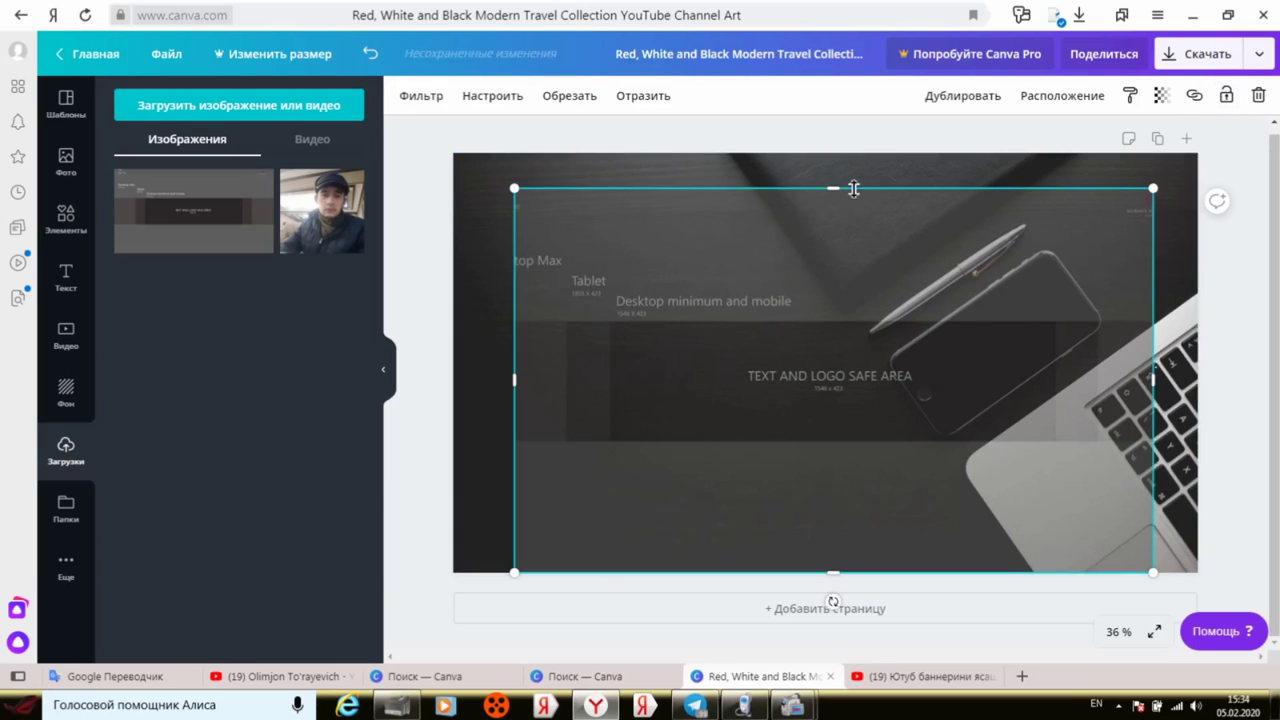
drag(835, 189, 853, 156)
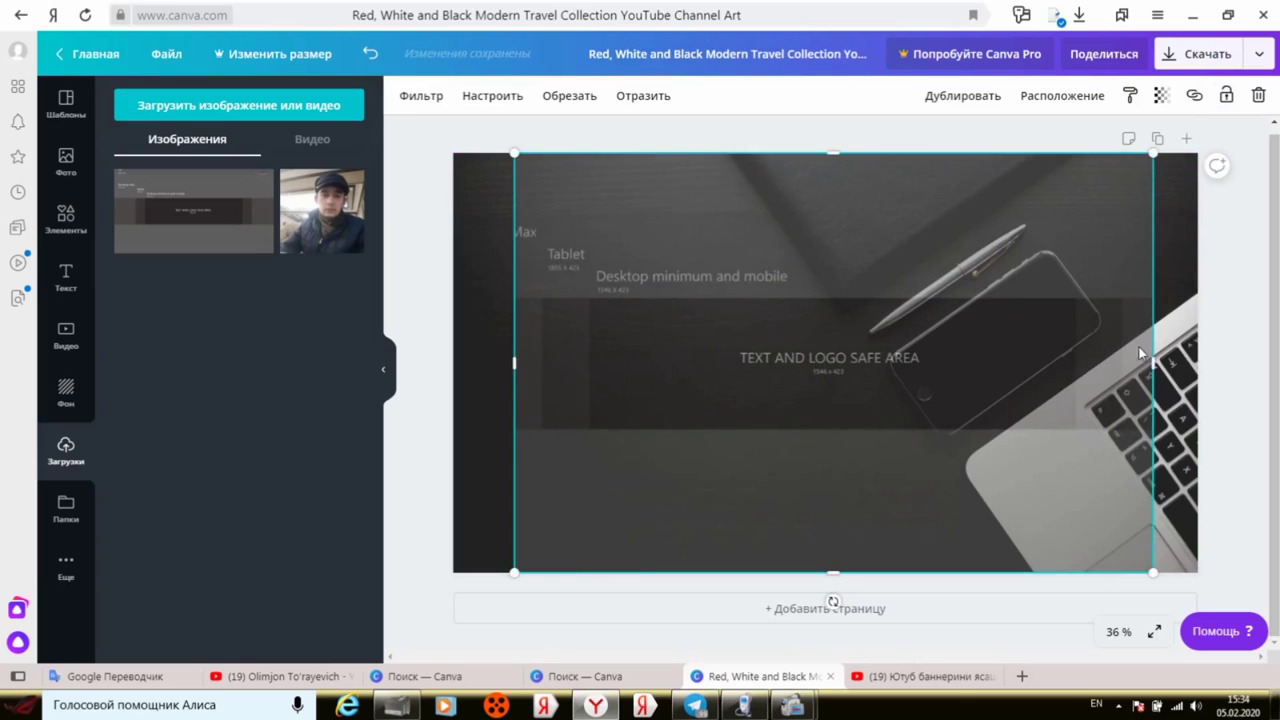
drag(1155, 363, 1198, 363)
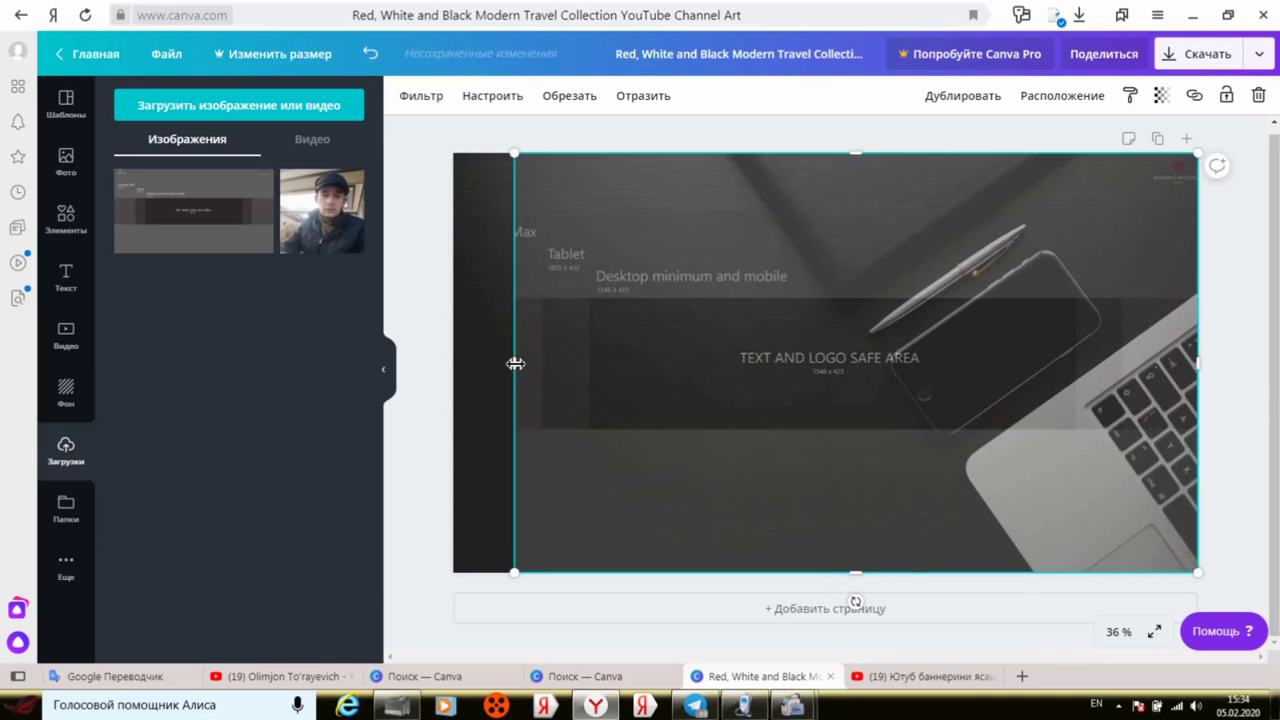
drag(514, 364, 452, 366)
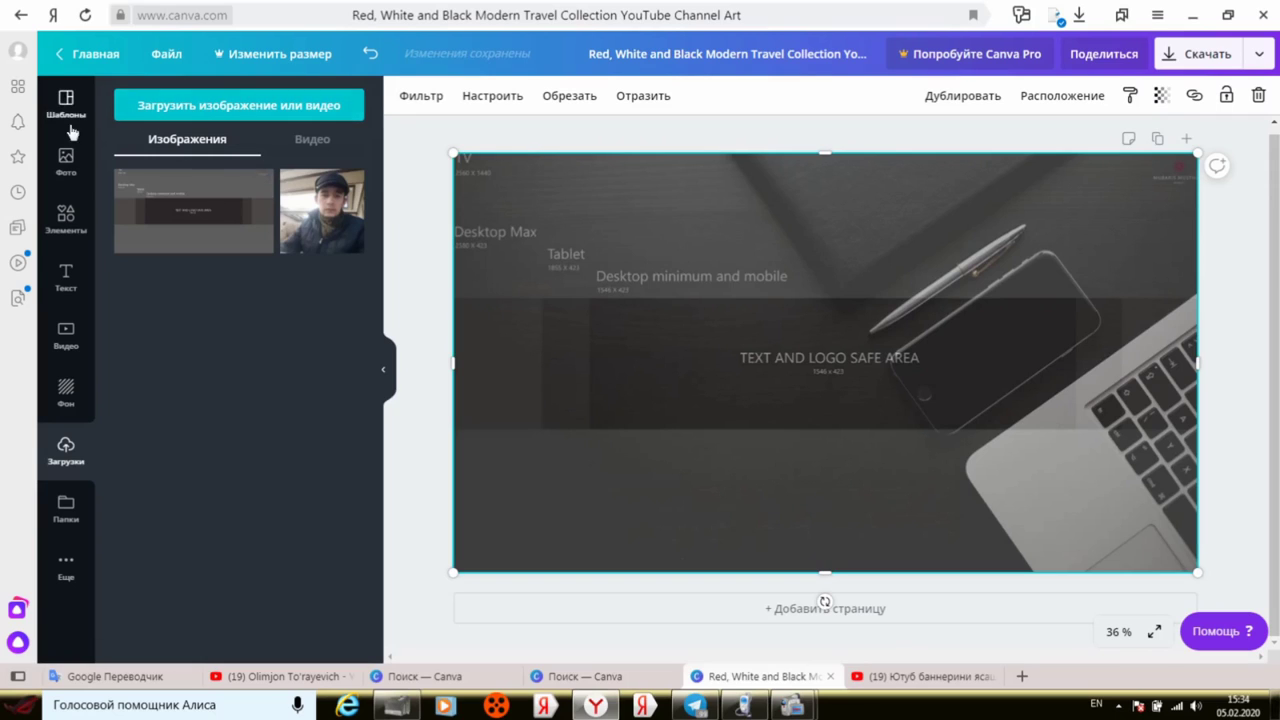
Step: Browse the ready-made font combinations in the text library for a style that suits the banner title
click(66, 272)
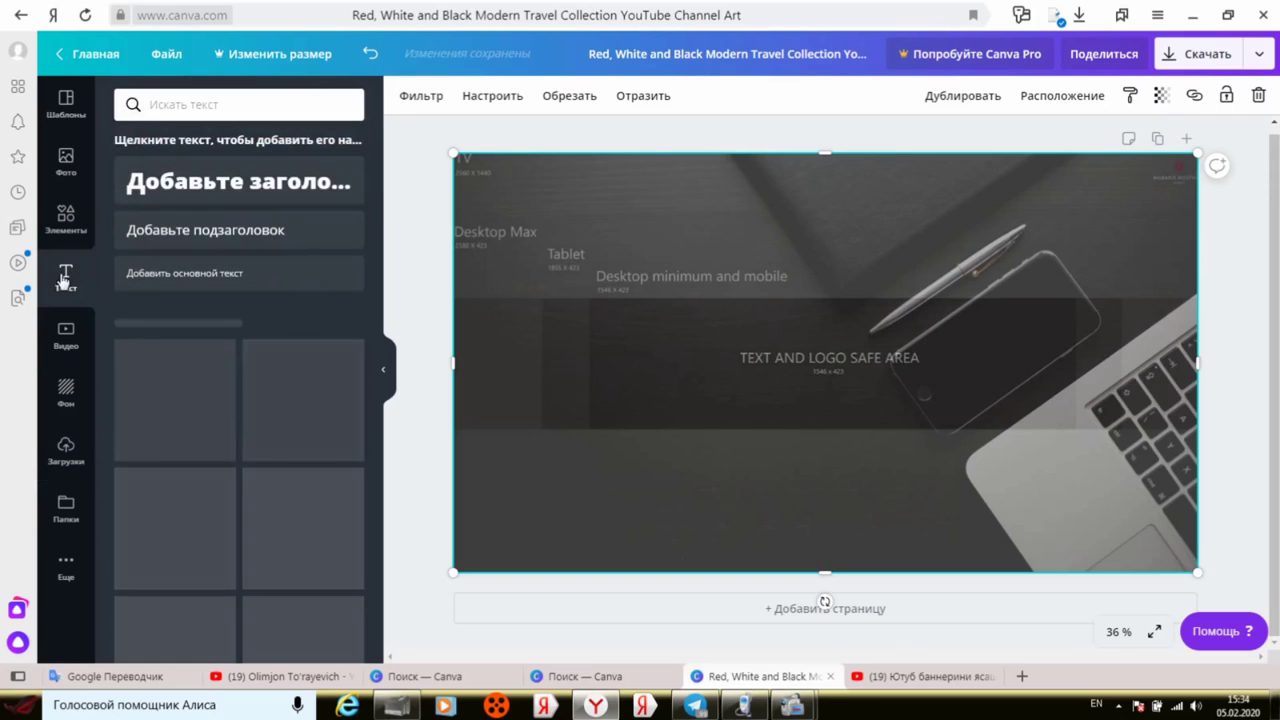
scroll(270, 430, down, 2)
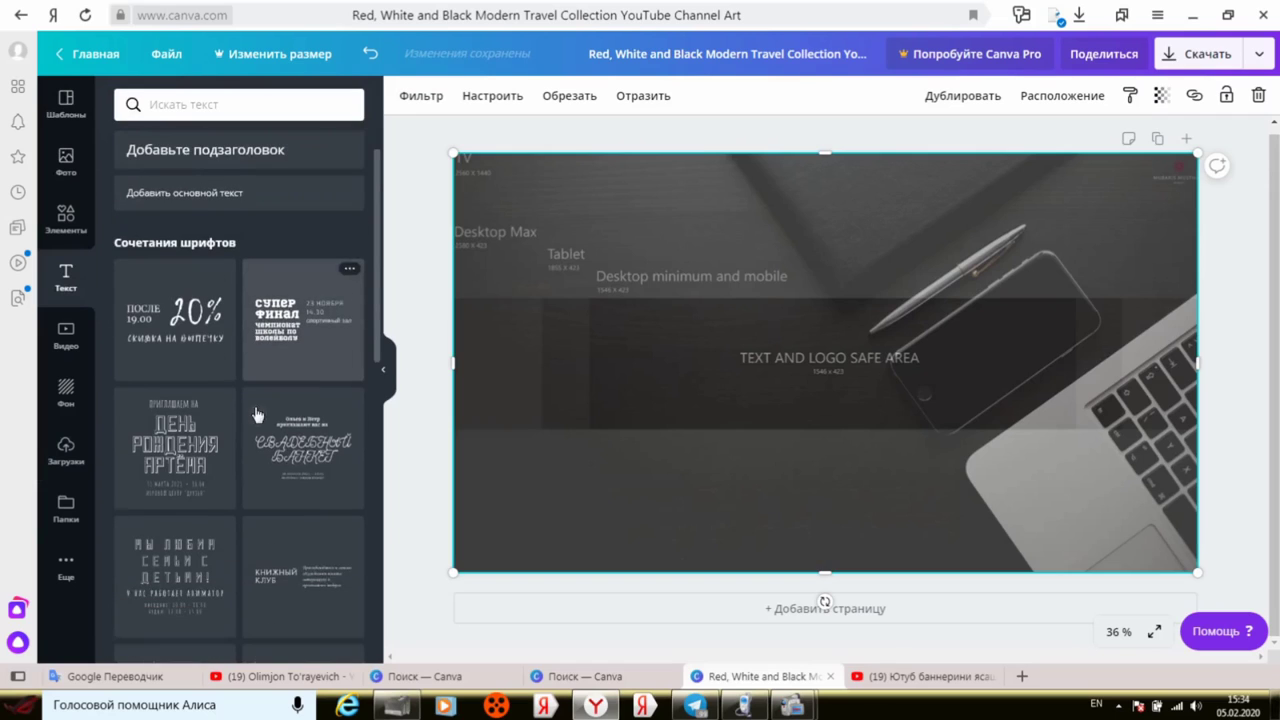
scroll(278, 441, down, 6)
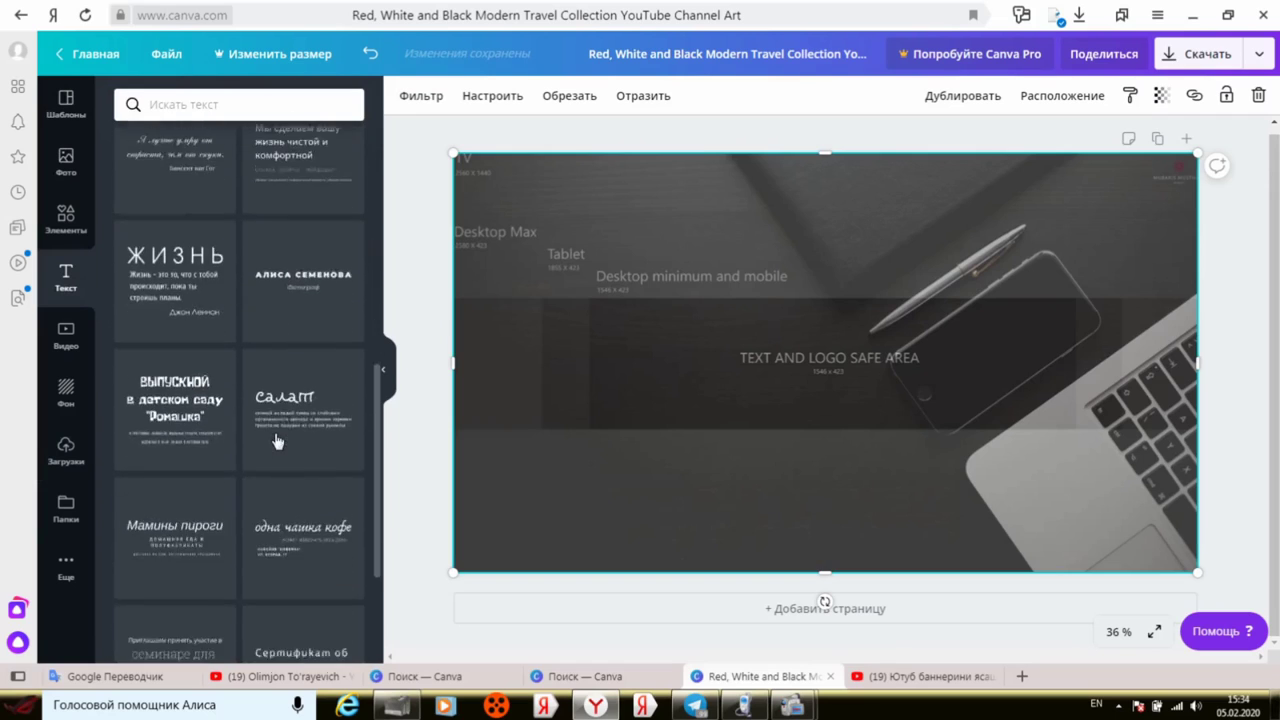
scroll(278, 441, down, 3)
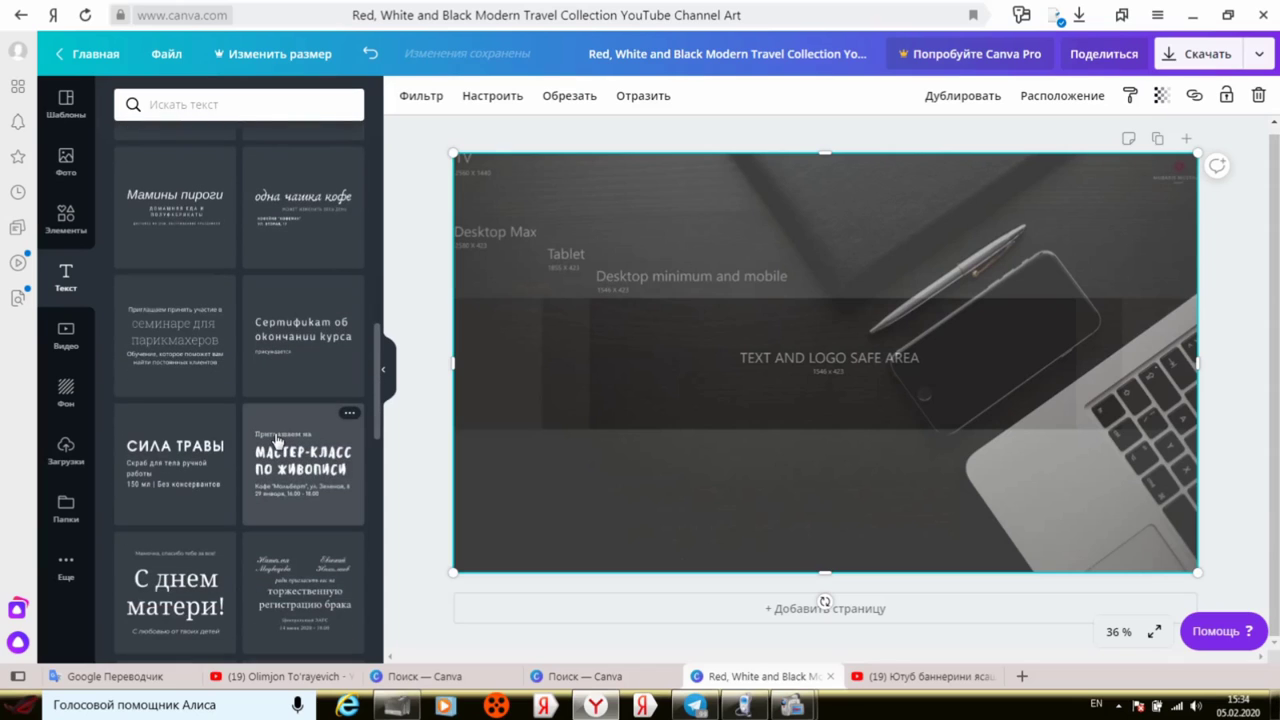
scroll(278, 441, down, 5)
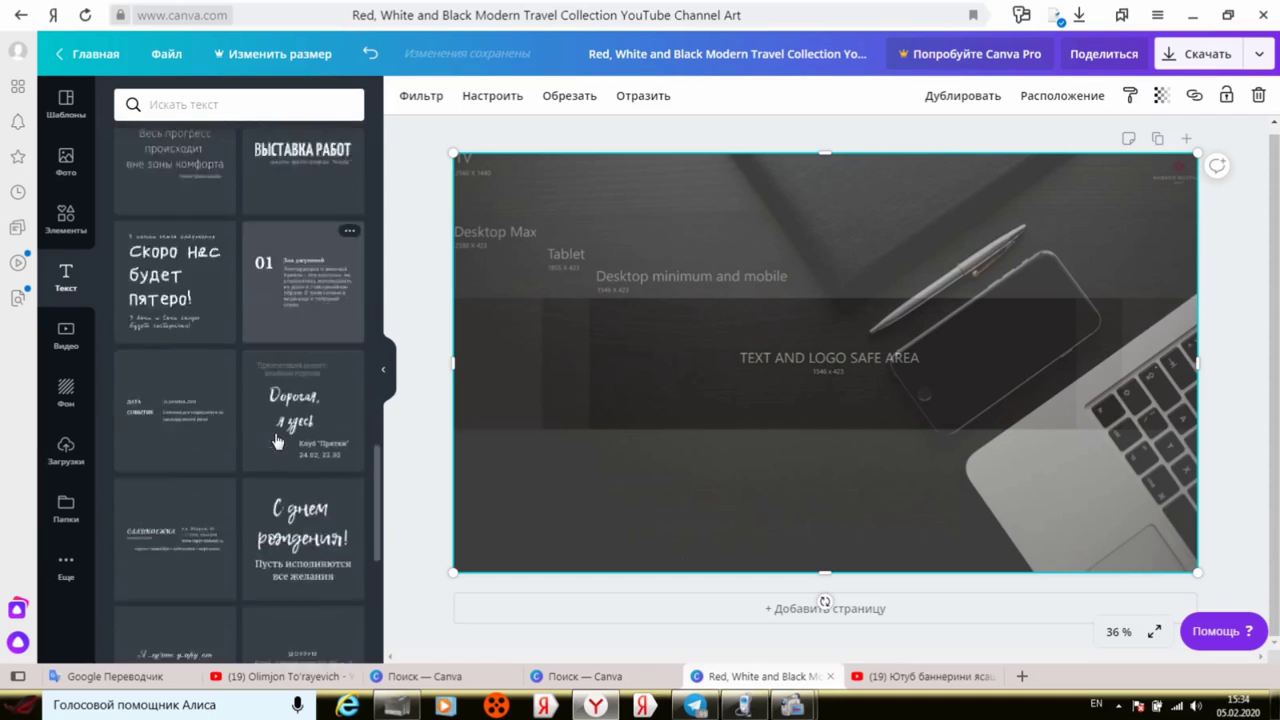
scroll(278, 441, down, 2)
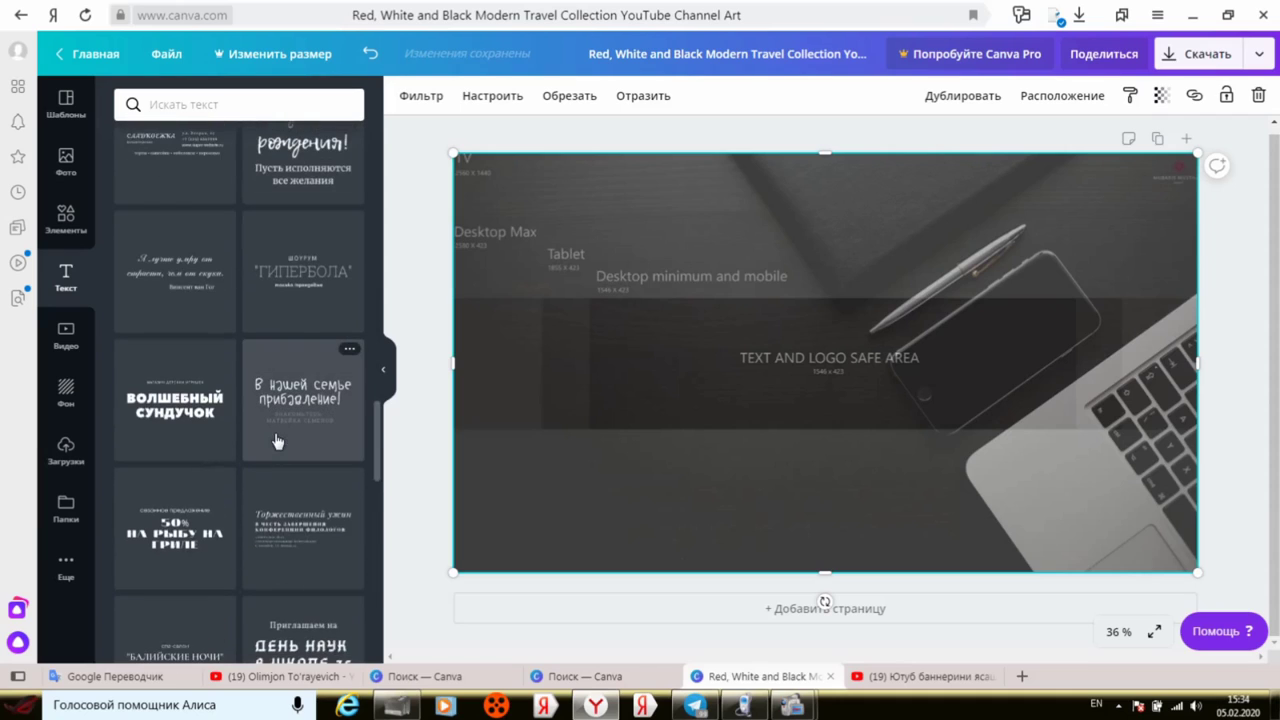
scroll(277, 443, down, 5)
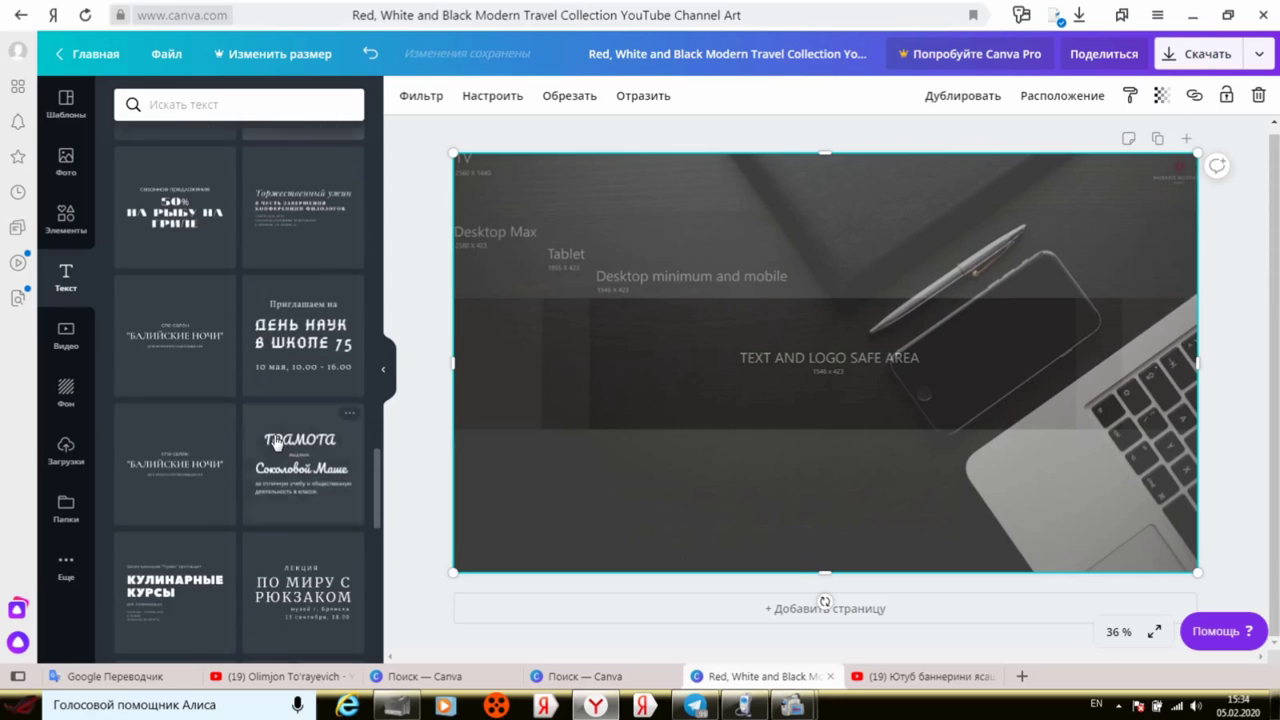
scroll(277, 443, down, 1)
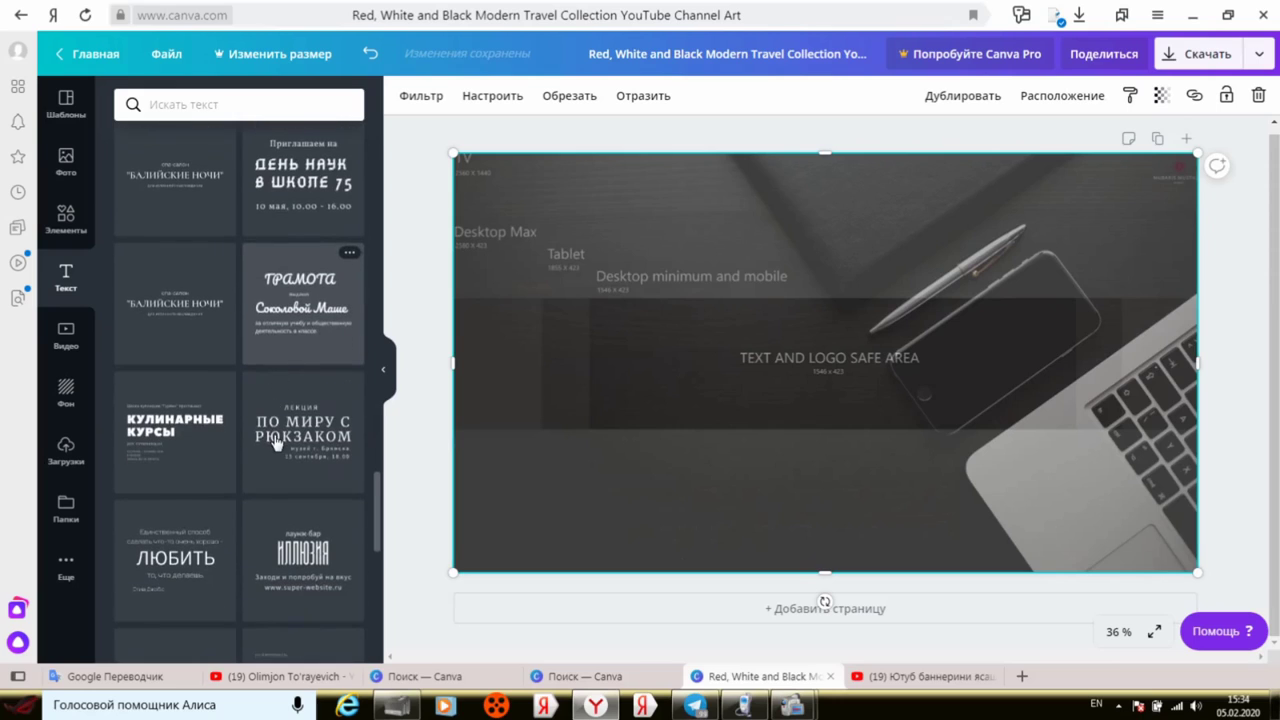
scroll(277, 443, down, 3)
scroll(277, 443, down, 3)
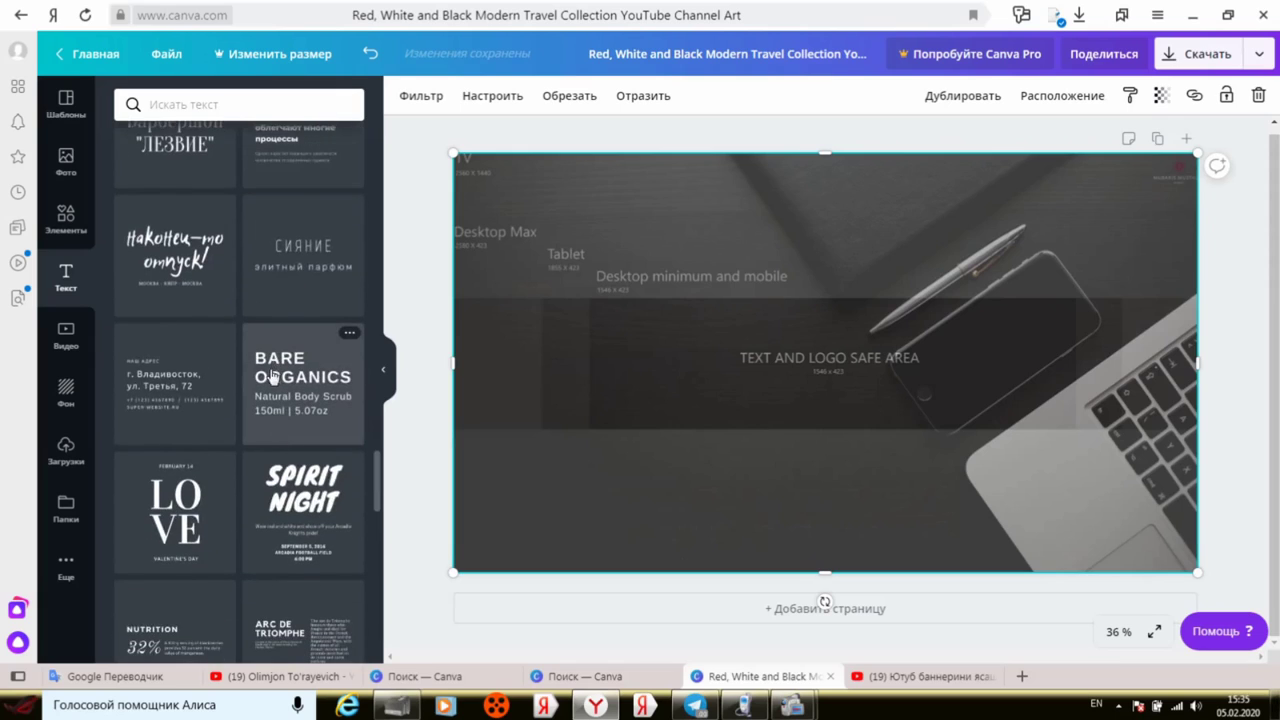
scroll(272, 376, down, 3)
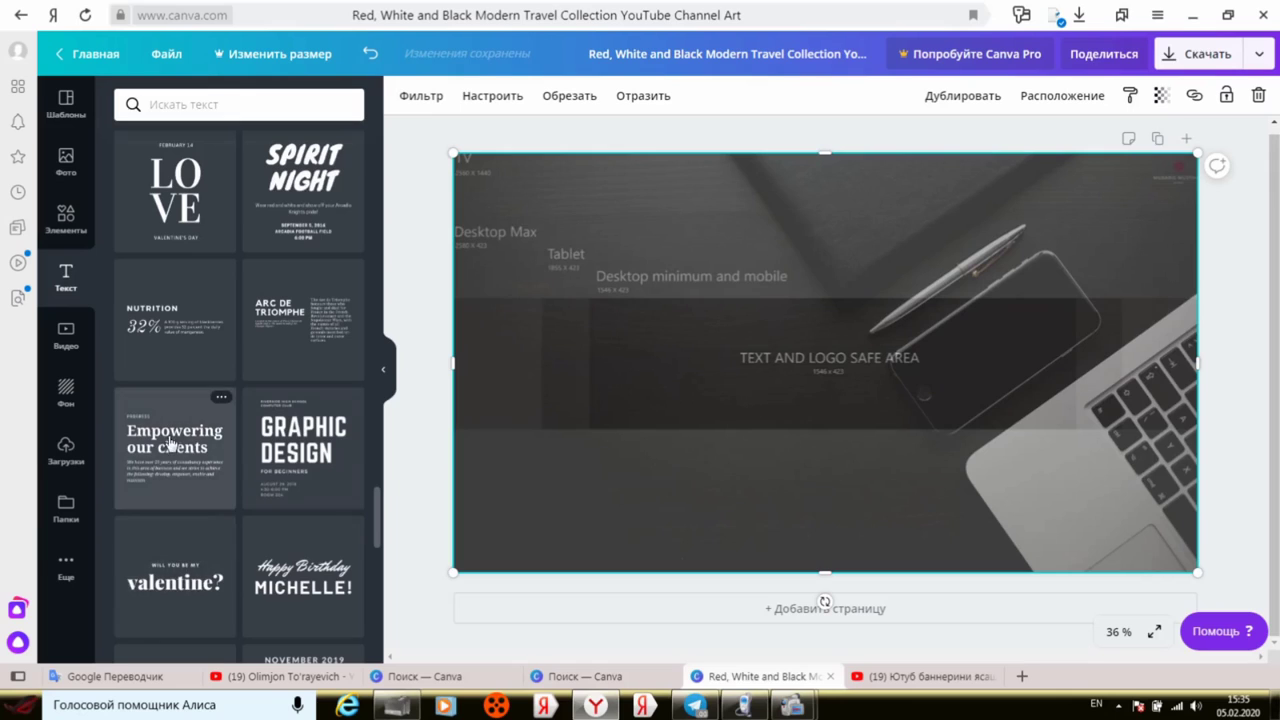
Step: Try the "Empowering our clients" font combination across the safe area at about 1141 × 120, and delete it
key(ctrl+z)
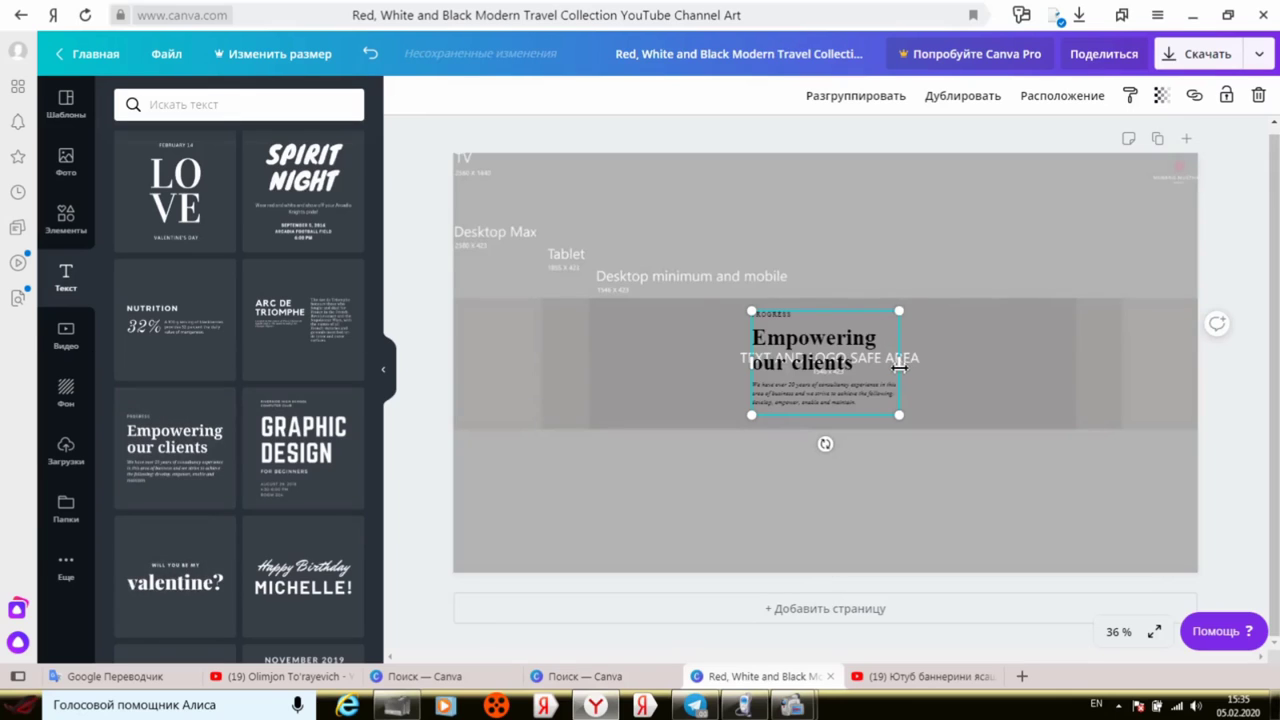
drag(899, 365, 1049, 363)
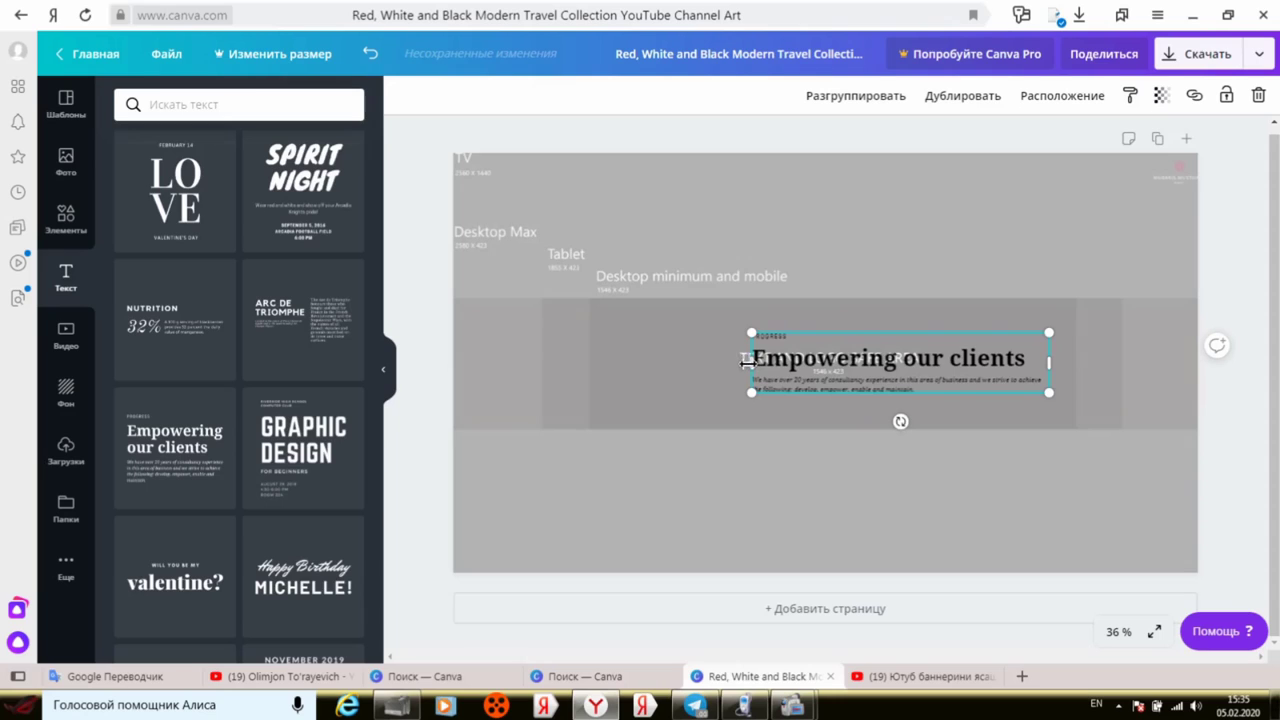
drag(738, 368, 536, 269)
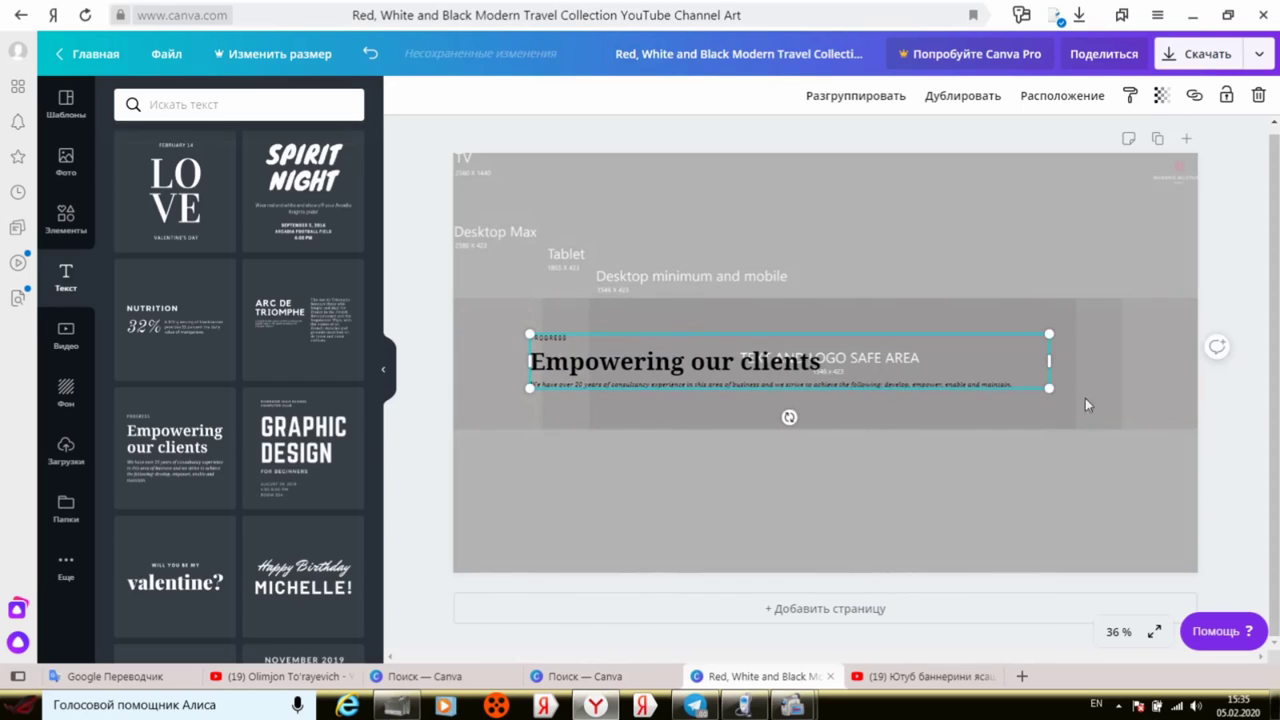
drag(1049, 404, 862, 370)
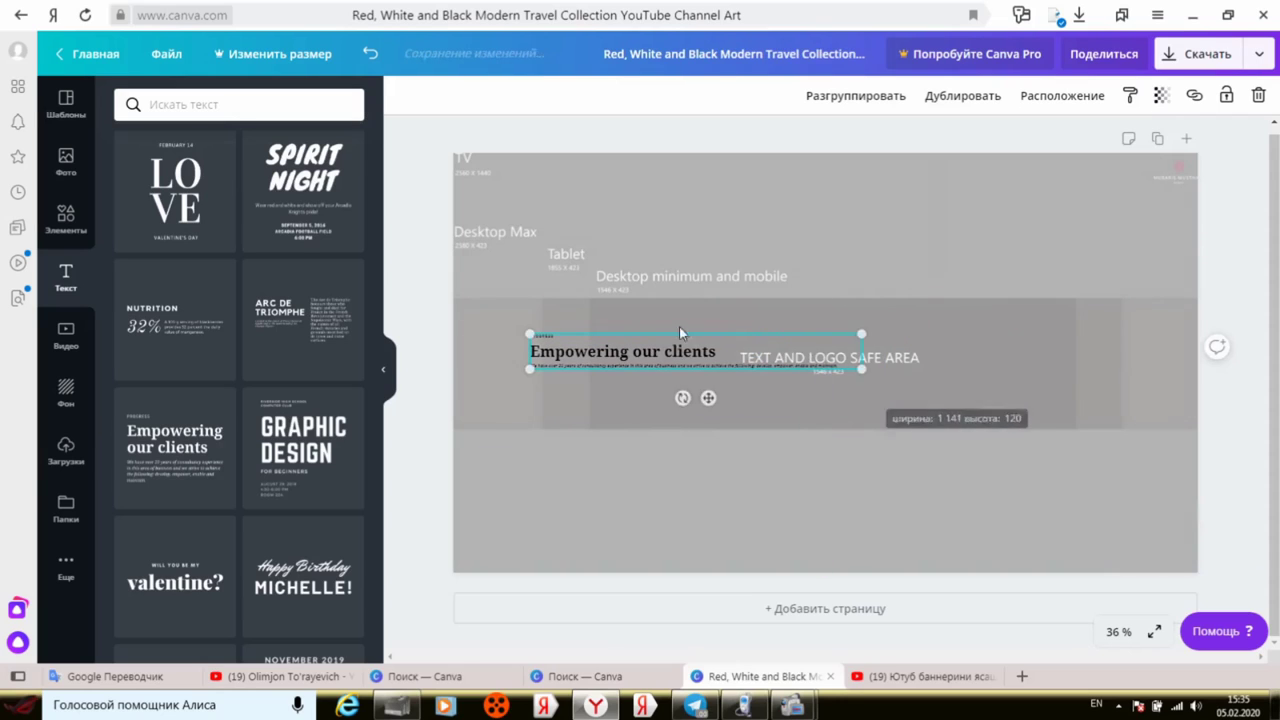
right_click(684, 355)
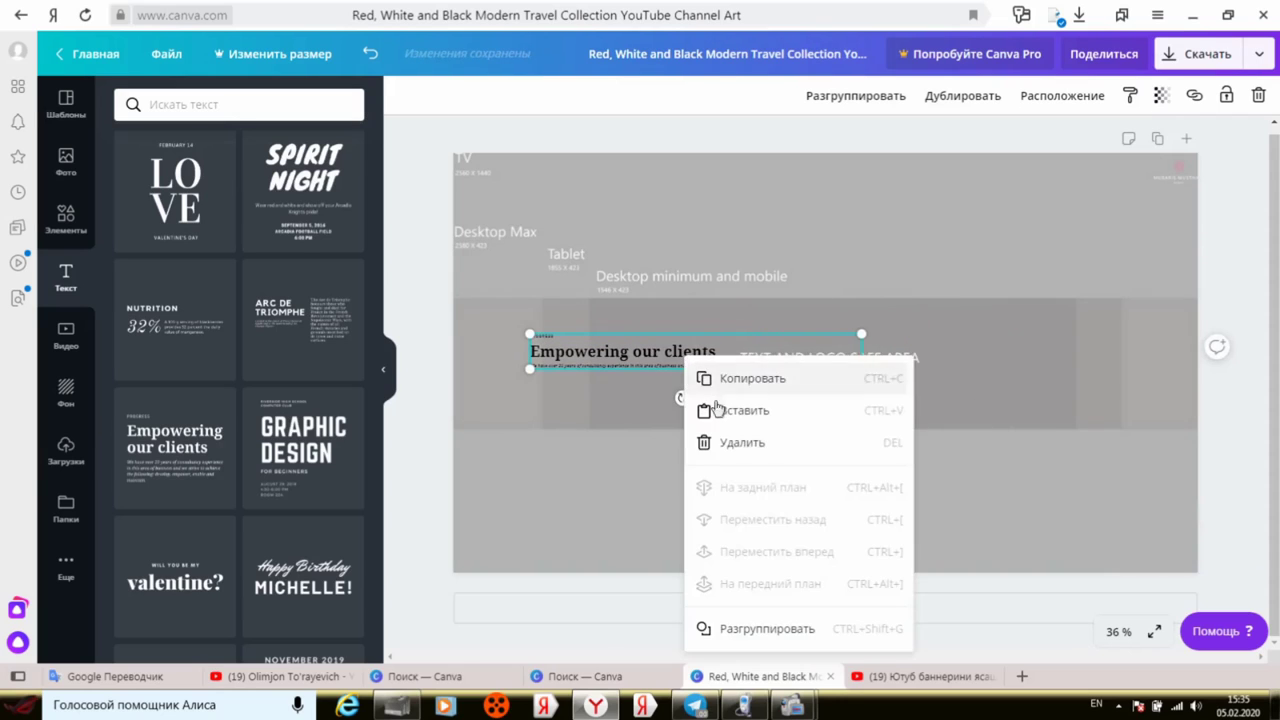
click(720, 442)
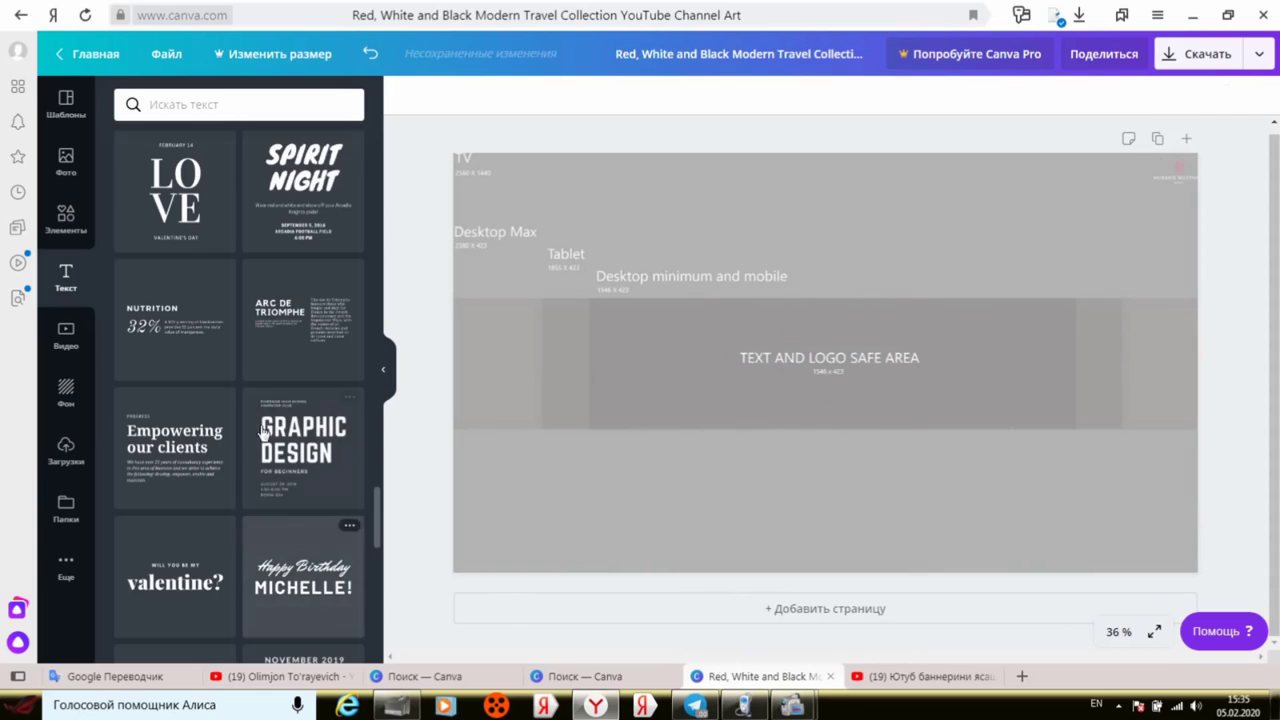
Step: Add the "ВОЛШЕБНЫЙ СУНДУЧОК" font combination to the banner and enlarge it to about one and a half times its size
scroll(276, 441, down, 1)
scroll(276, 441, down, 10)
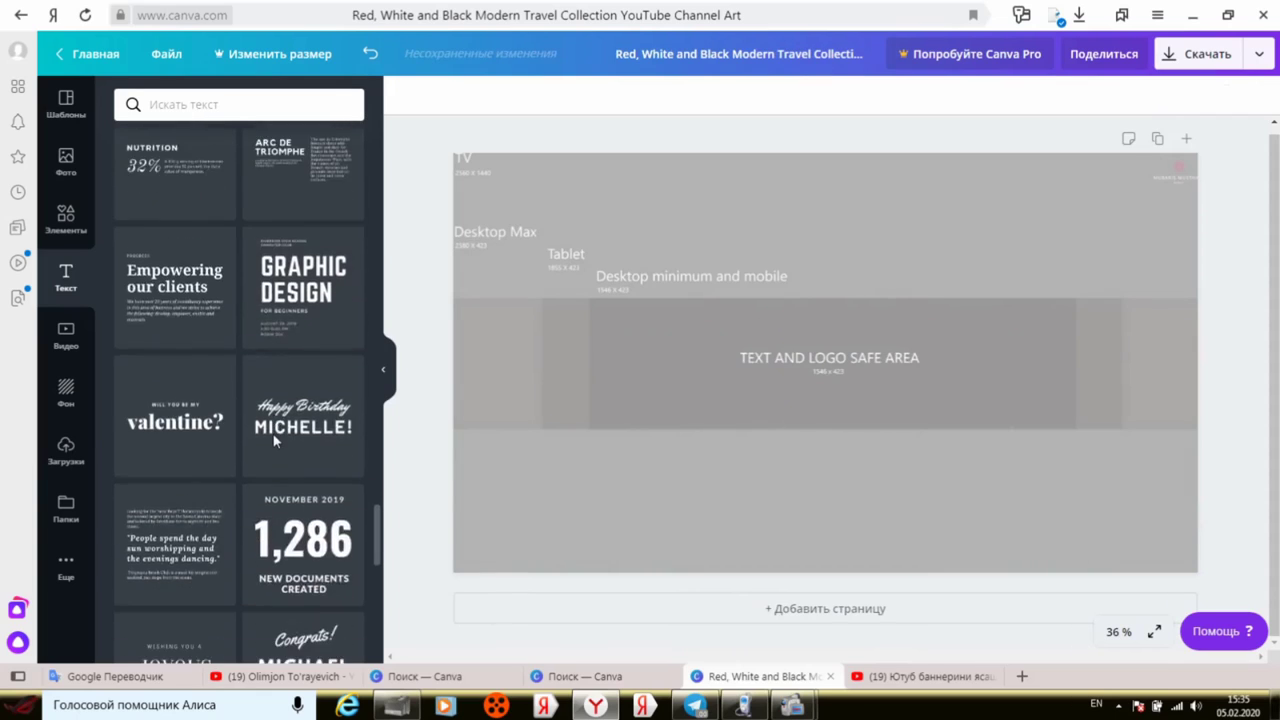
scroll(276, 441, up, 6)
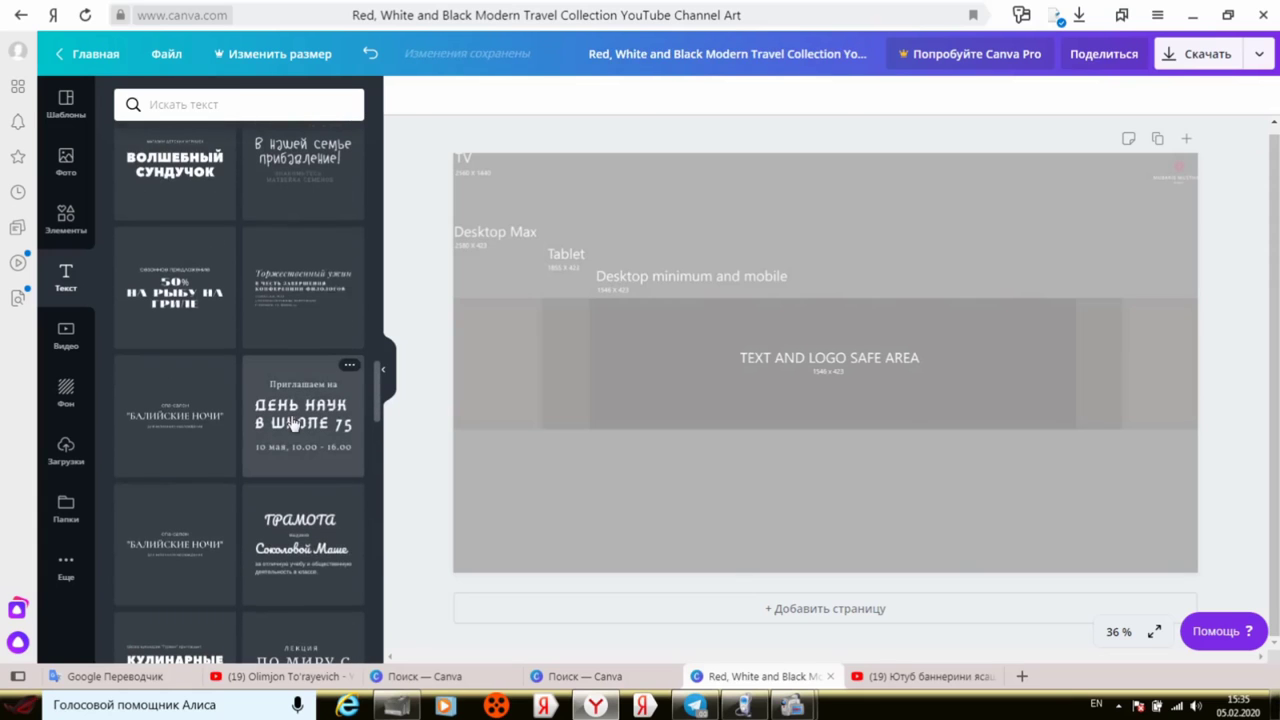
scroll(293, 425, up, 3)
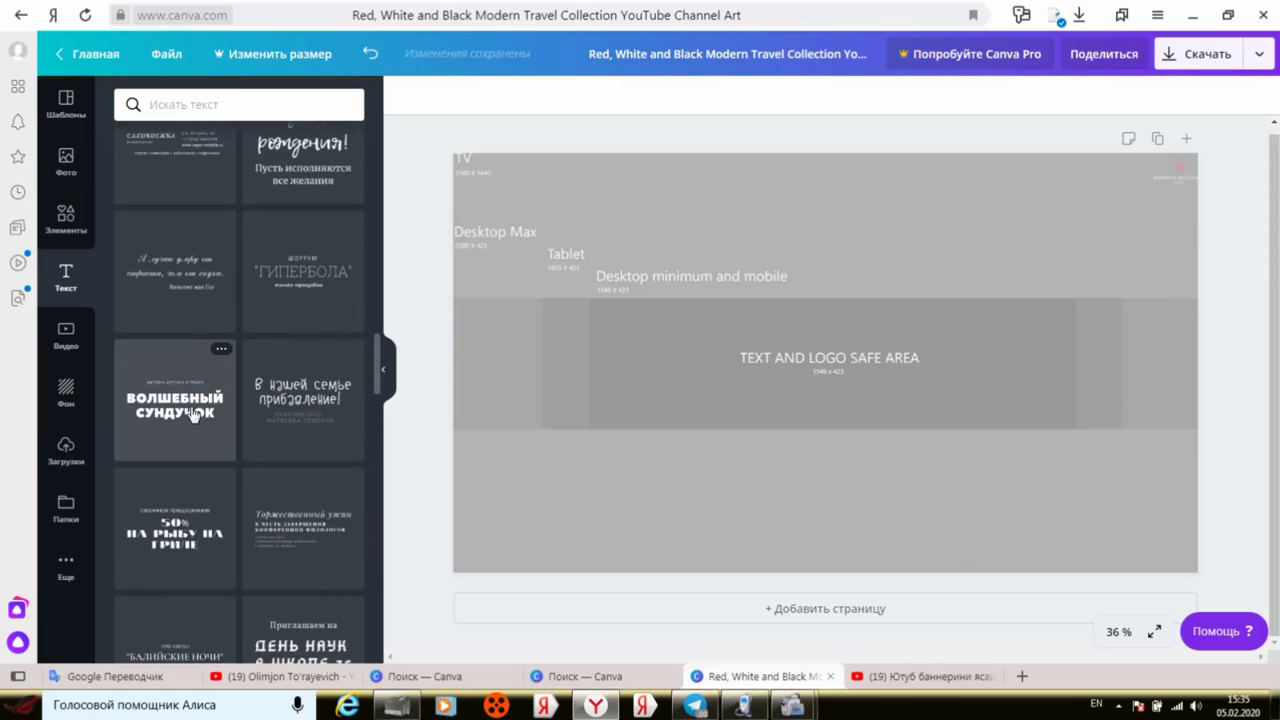
click(195, 415)
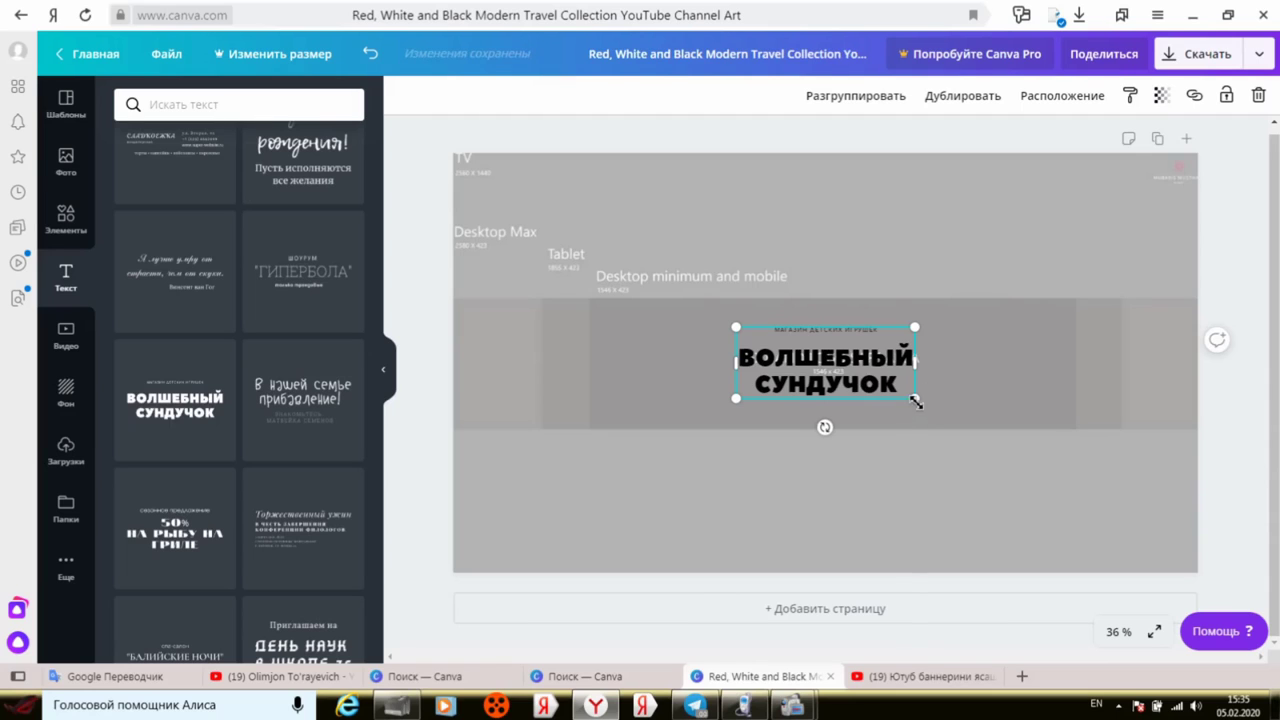
drag(915, 400, 1037, 447)
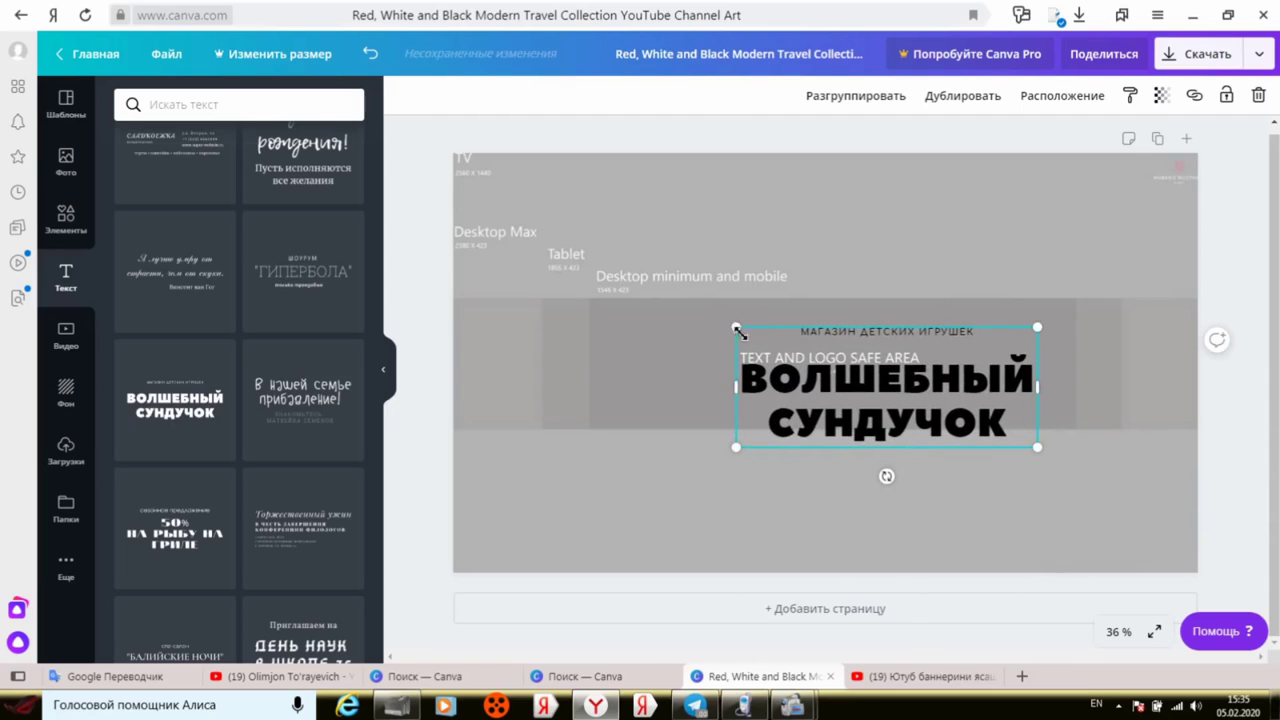
Step: Enlarge the "ВОЛШЕБНЫЙ СУНДУЧОК" font combination to about 1499 × 598 and replace its heading with the channel owner's name in capitals
drag(737, 326, 600, 285)
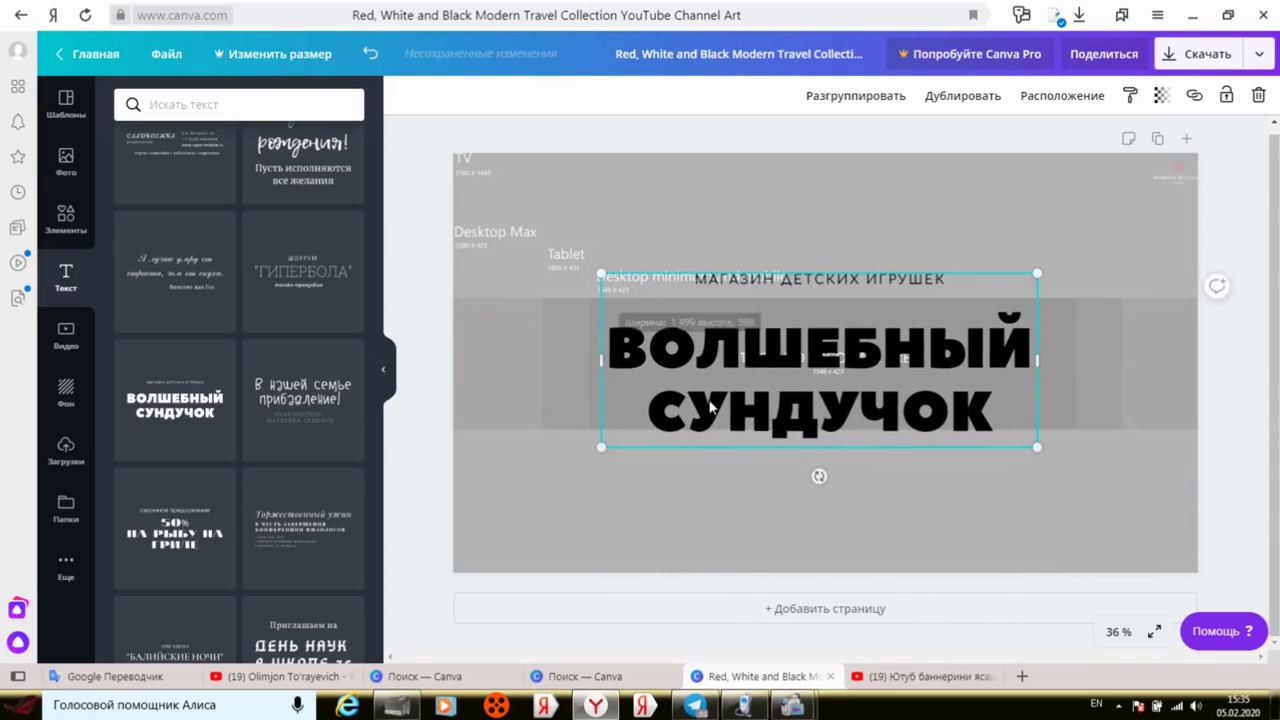
click(990, 423)
key(BackSpace)
key(BackSpace)
key(BackSpace)
key(BackSpace)
key(BackSpace)
key(BackSpace)
key(BackSpace)
key(BackSpace)
key(BackSpace)
key(BackSpace)
key(BackSpace)
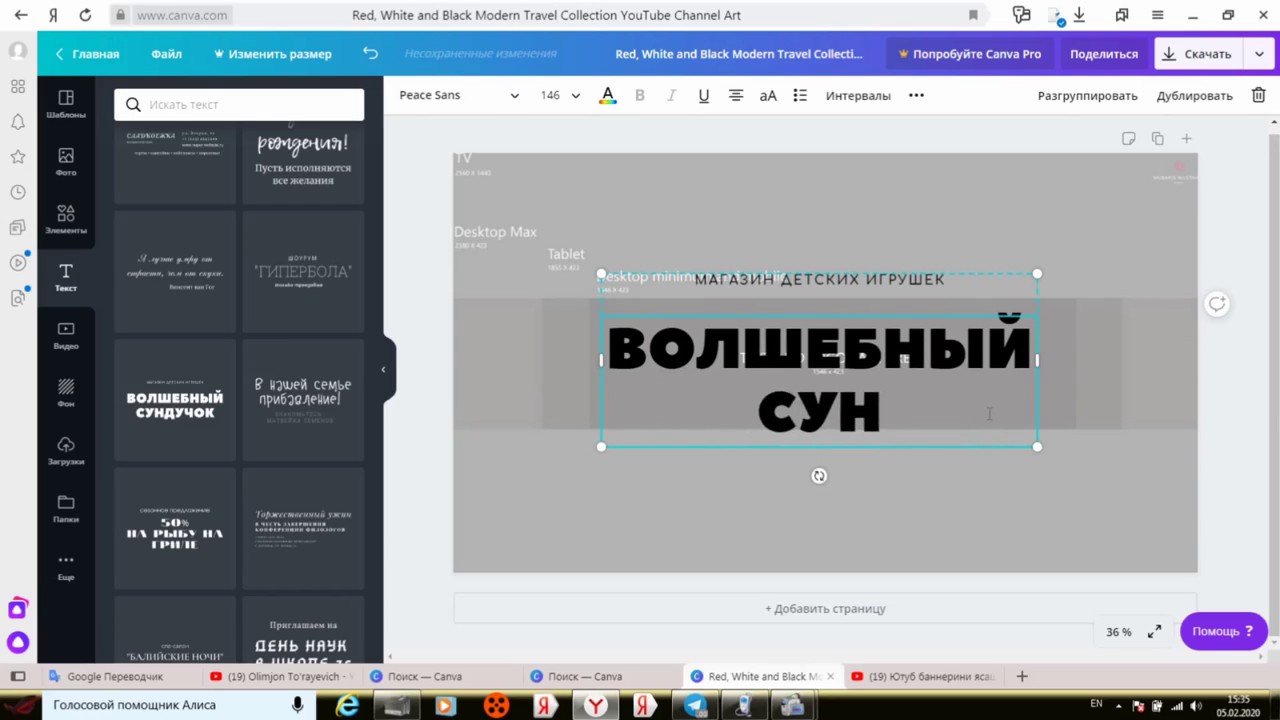
key(BackSpace)
key(BackSpace)
key(BackSpace)
key(BackSpace)
key(BackSpace)
key(BackSpace)
key(BackSpace)
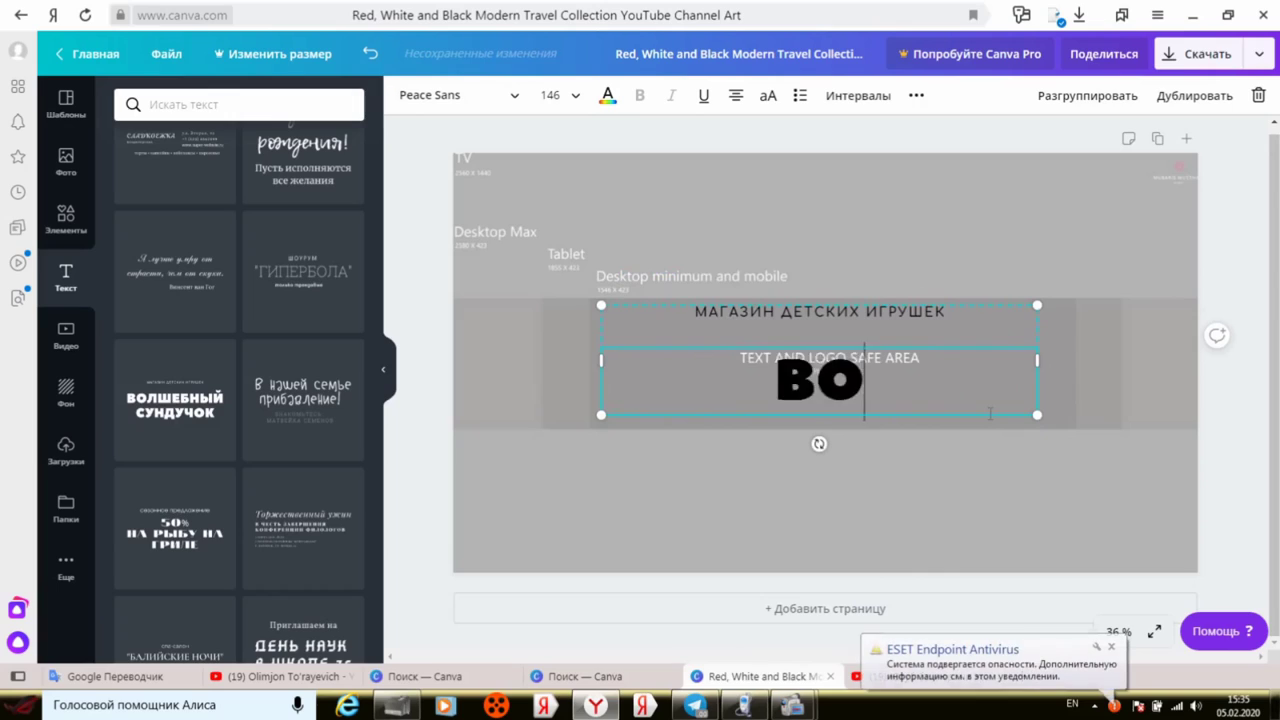
text(Olimjo)
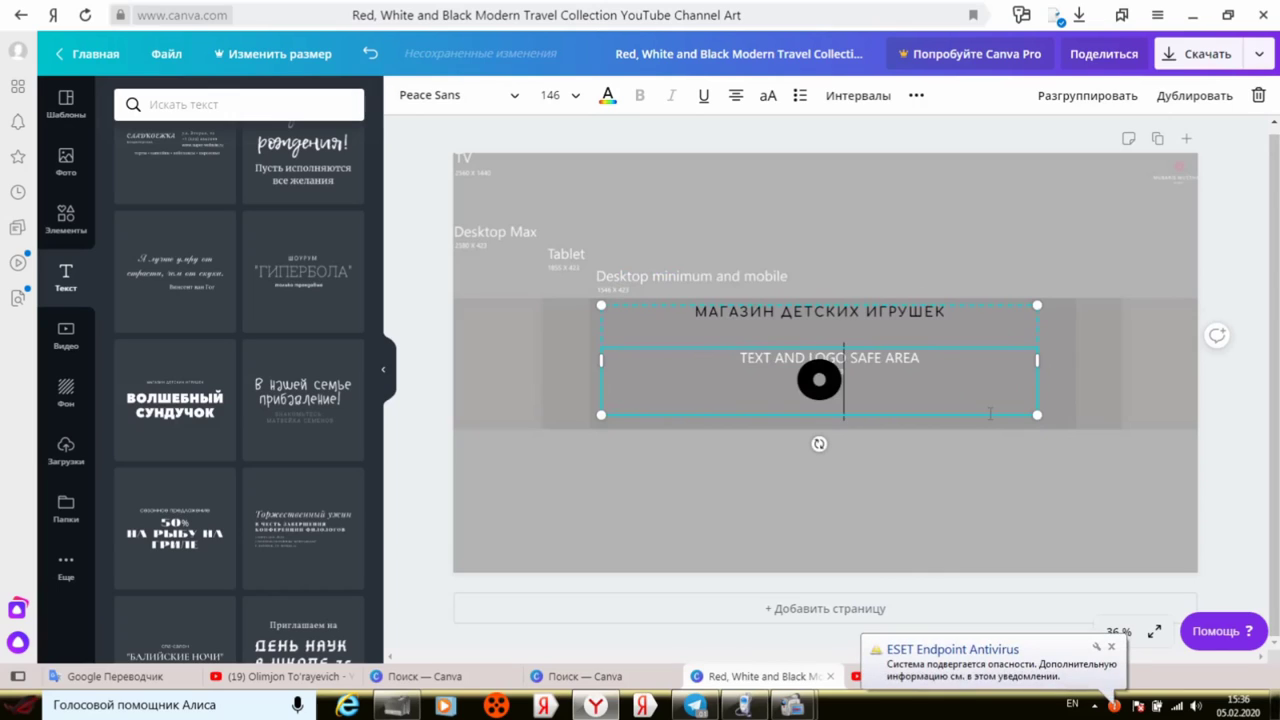
text(n)
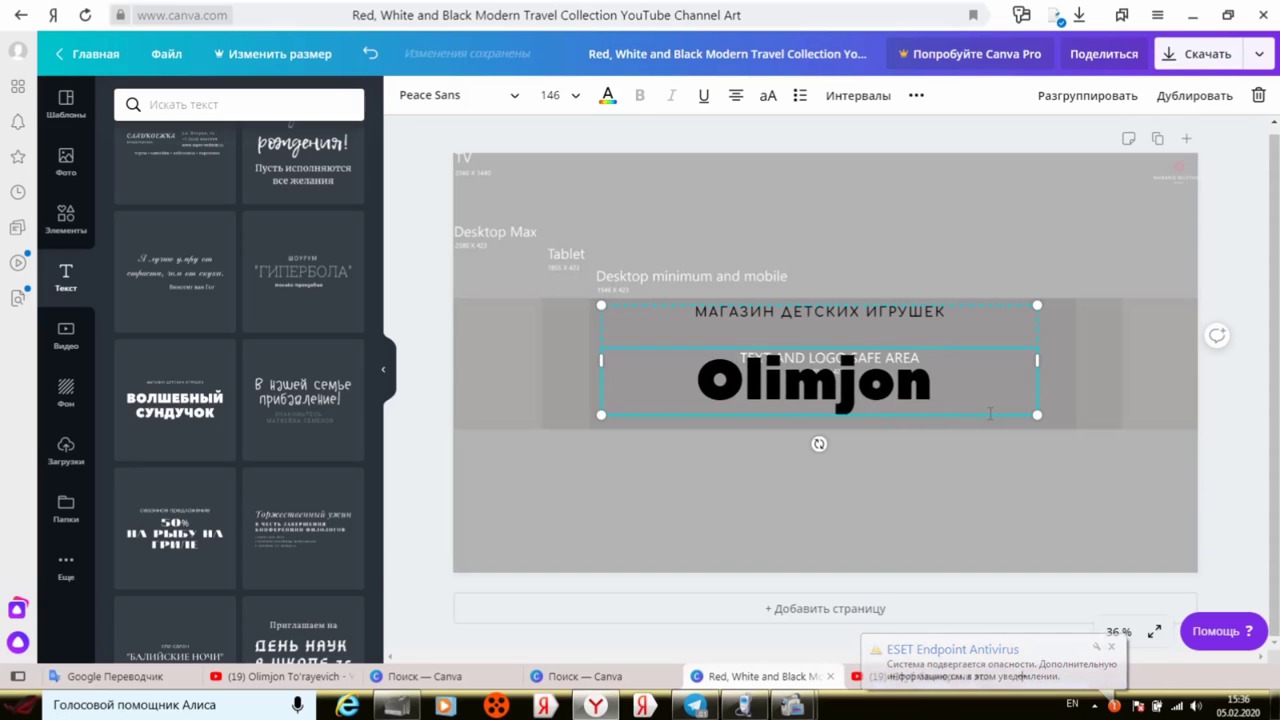
key(BackSpace)
key(BackSpace)
key(BackSpace)
key(BackSpace)
key(BackSpace)
key(BackSpace)
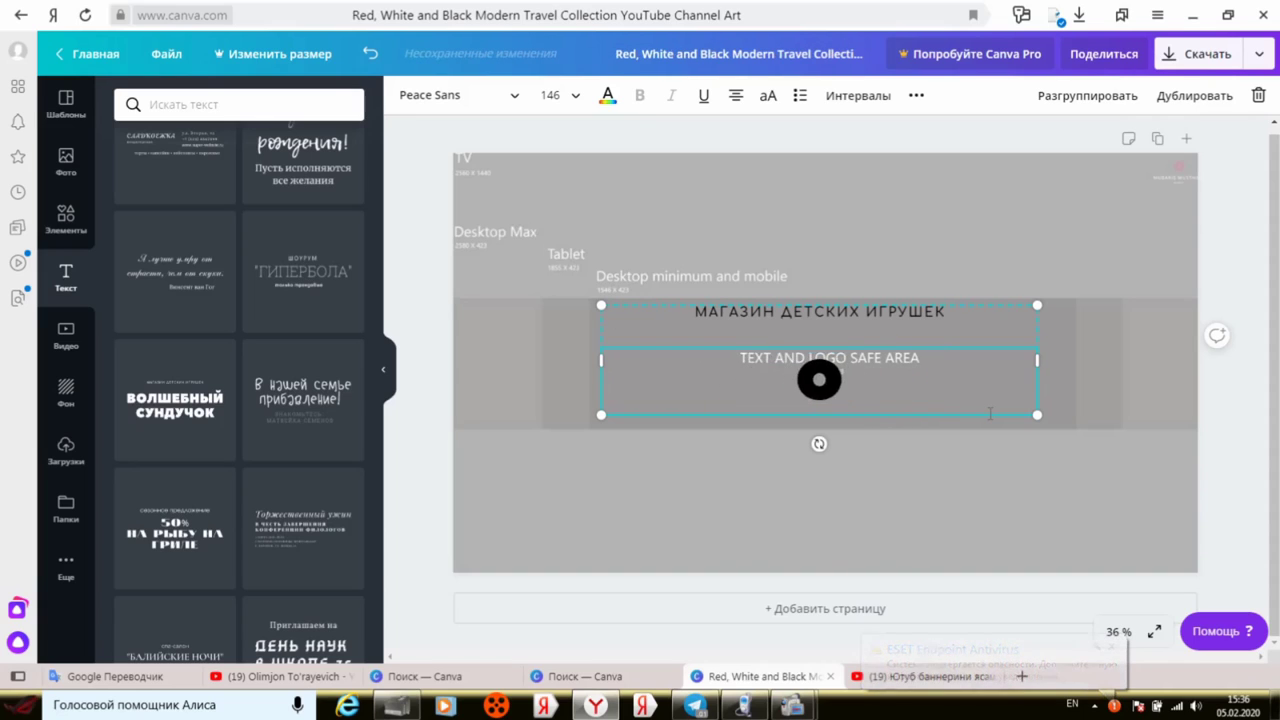
text(limjon)
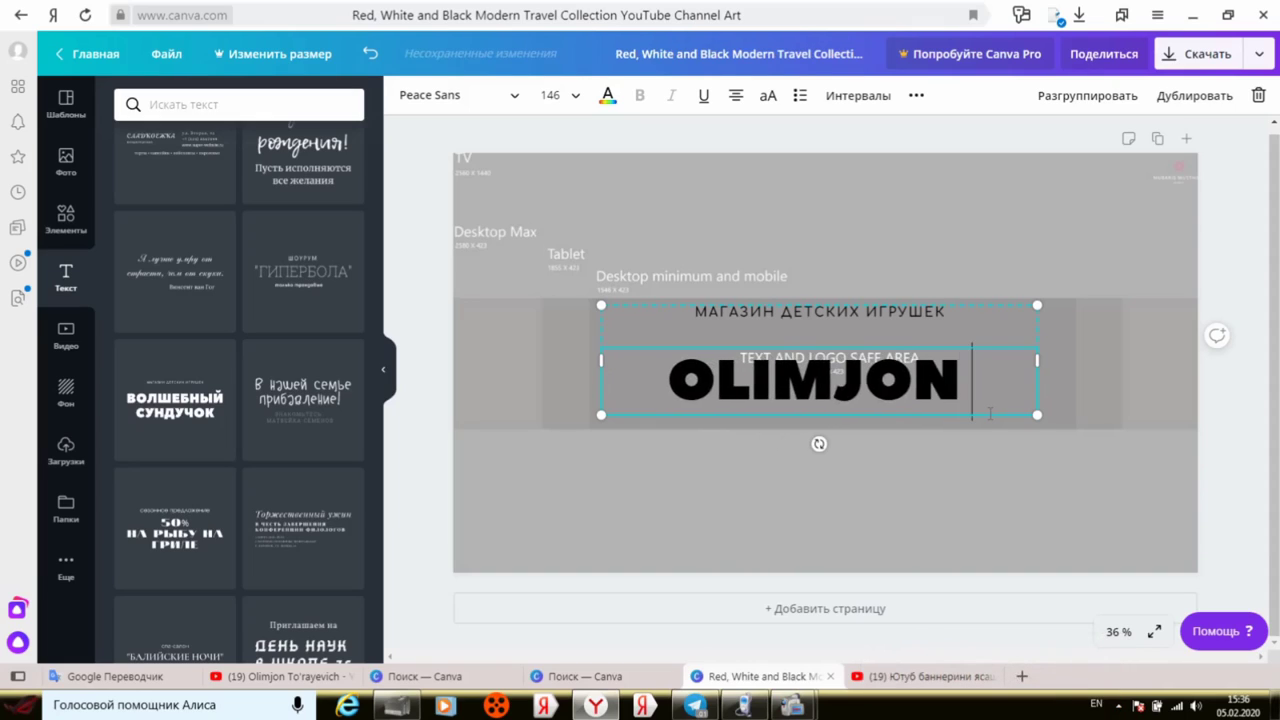
text( To'r)
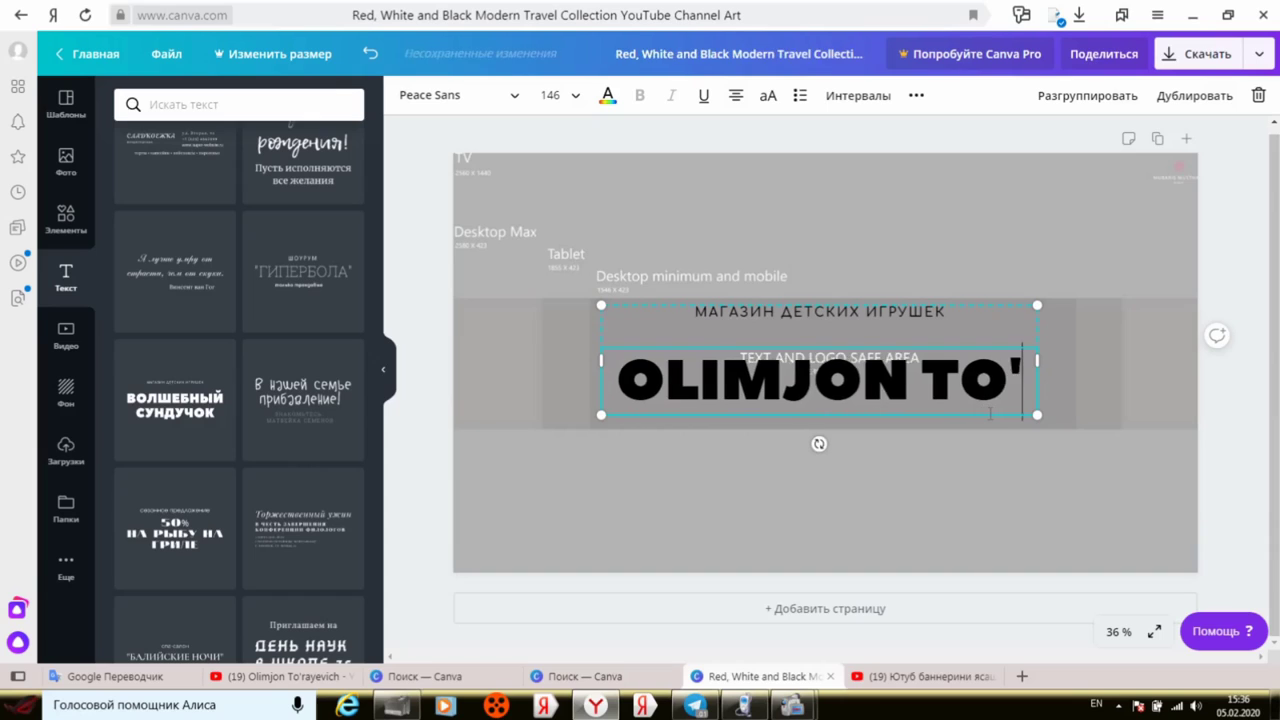
text(ayevich)
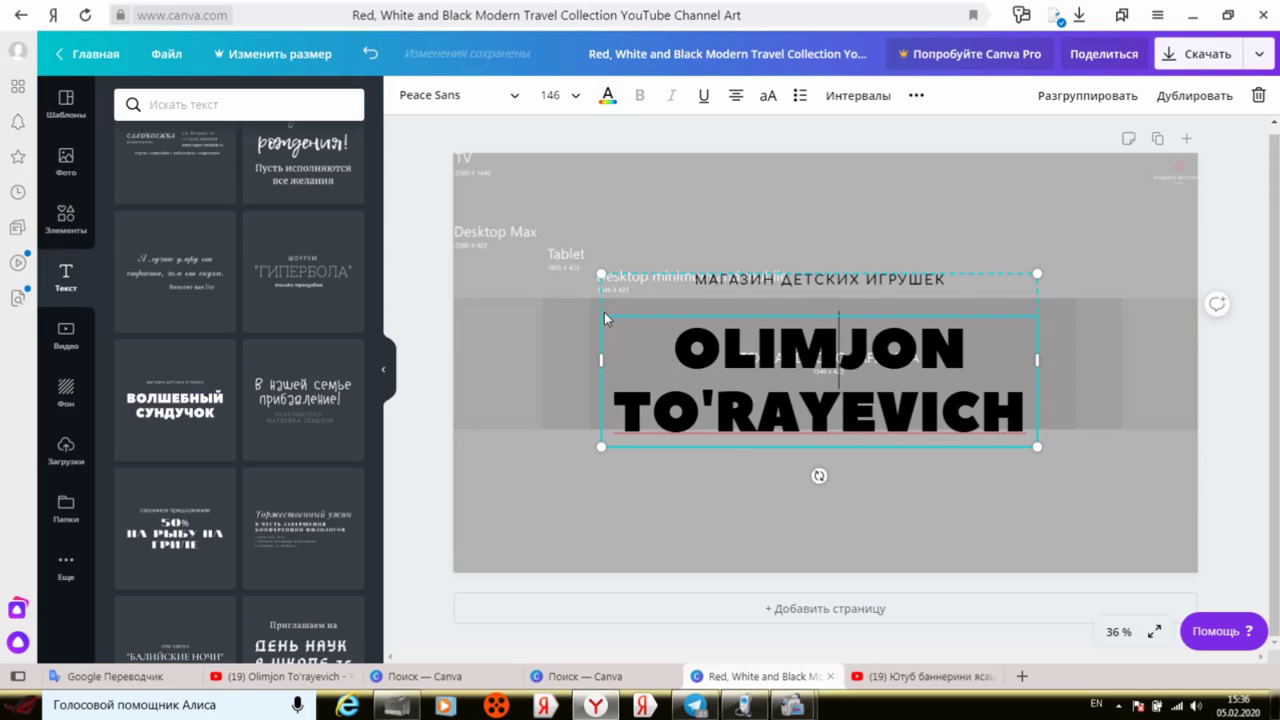
Step: Enlarge the name's text group slightly further to font size 152 and move it up over the text and logo safe area
drag(601, 273, 583, 265)
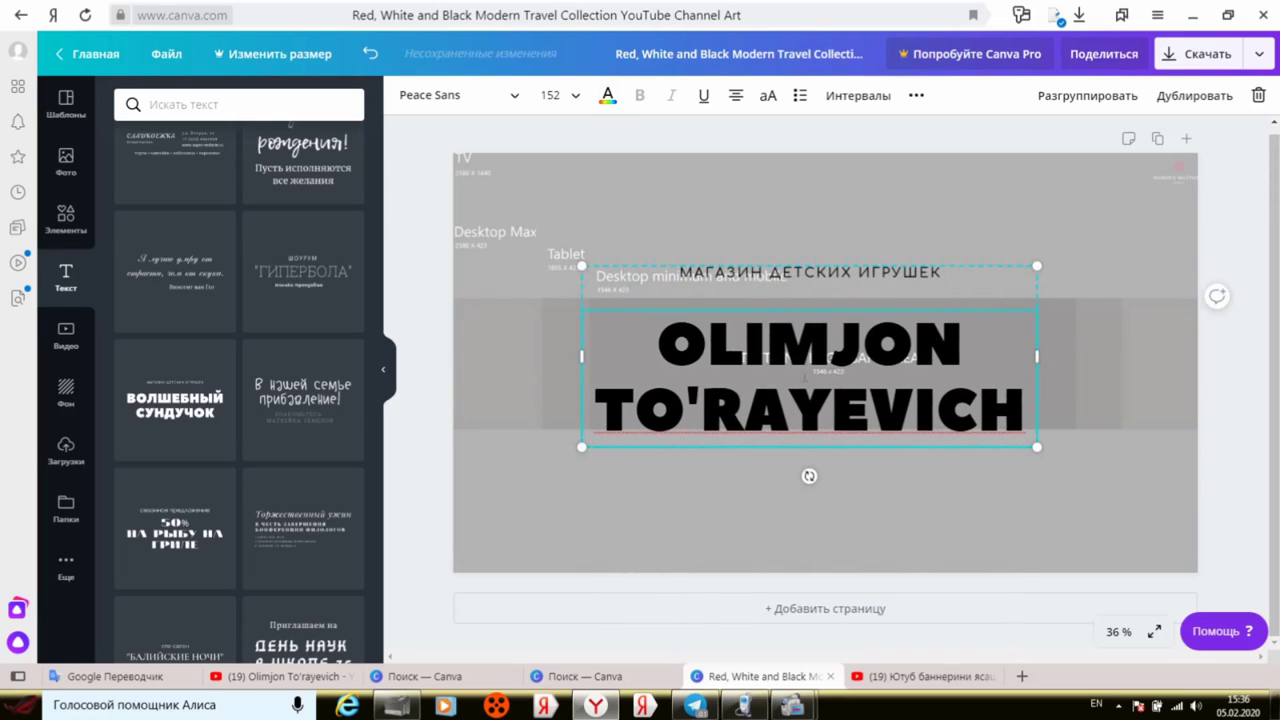
double_click(835, 428)
click(903, 459)
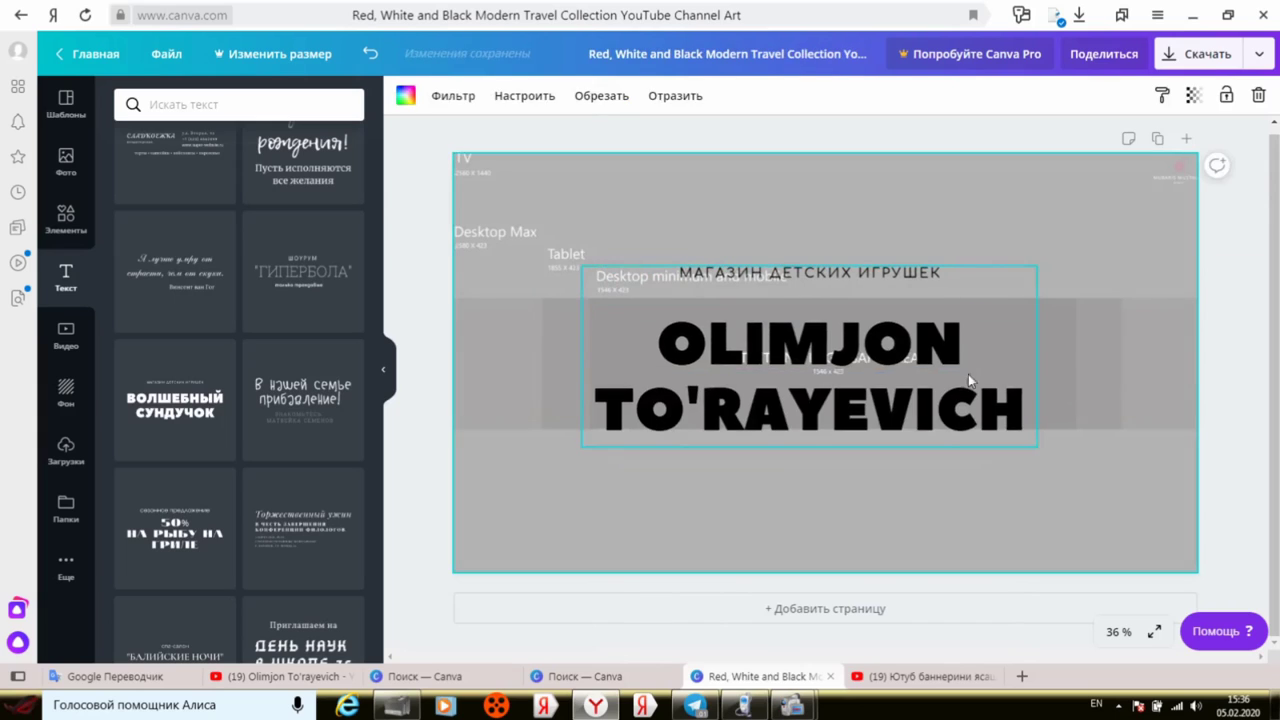
drag(853, 370, 877, 348)
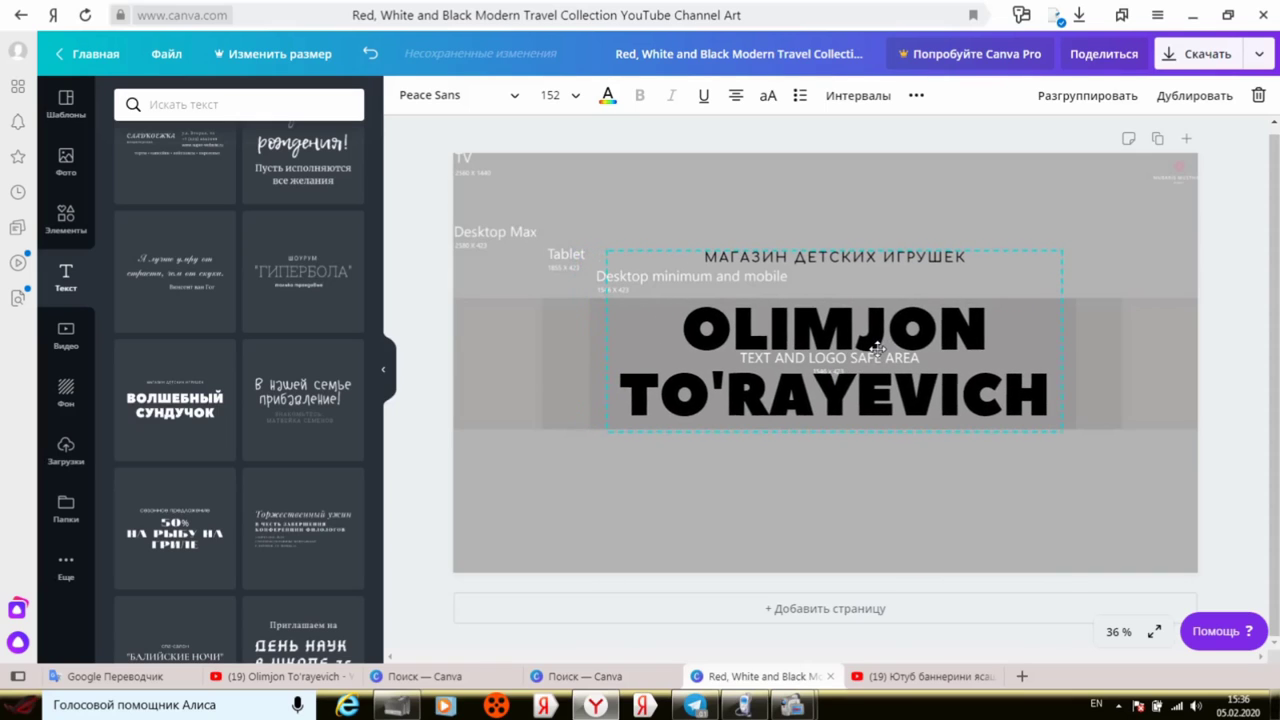
Step: Delete the large name heading and the "МАГАЗИН ДЕТСКИХ ИГРУШЕК" line from the banner
right_click(877, 347)
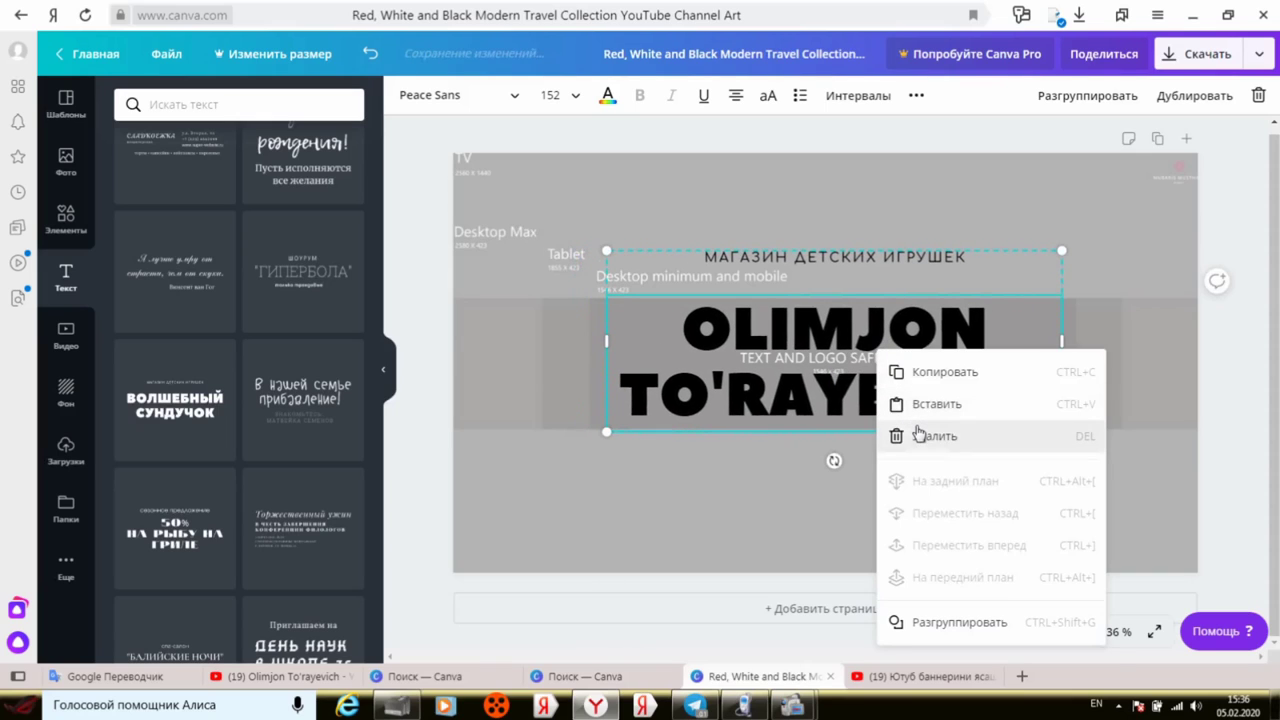
click(918, 434)
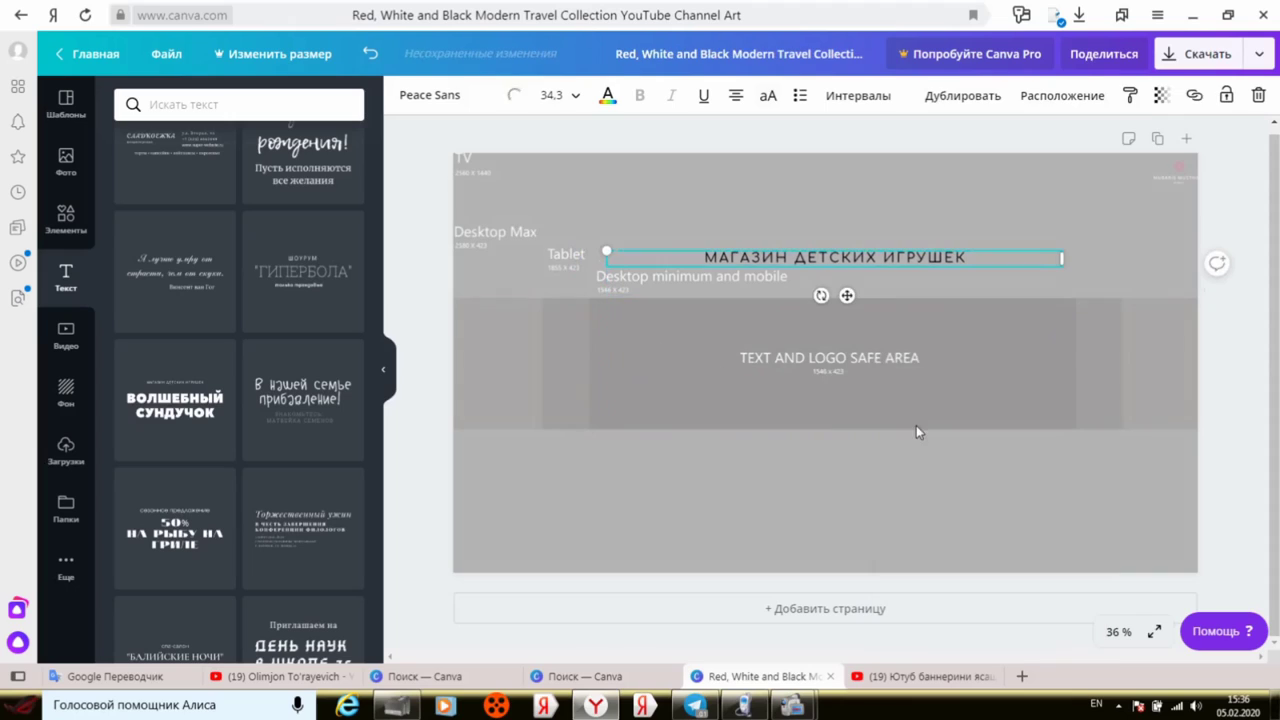
right_click(799, 257)
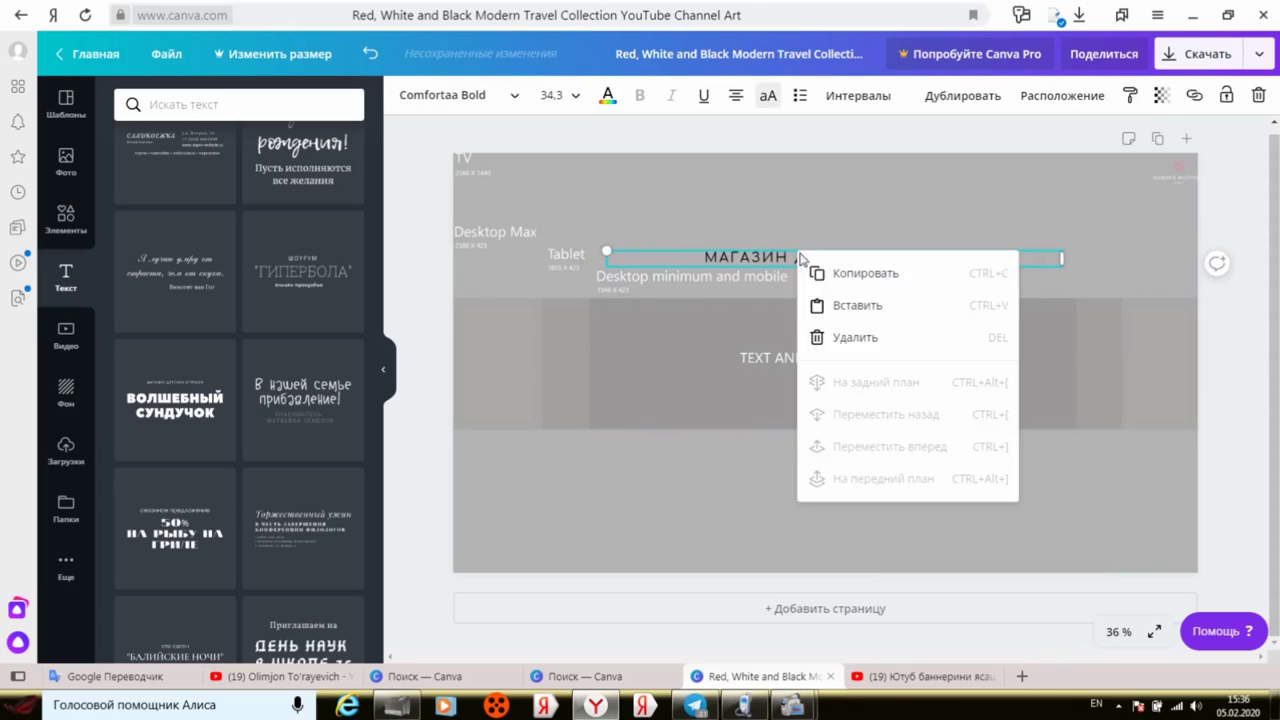
click(820, 334)
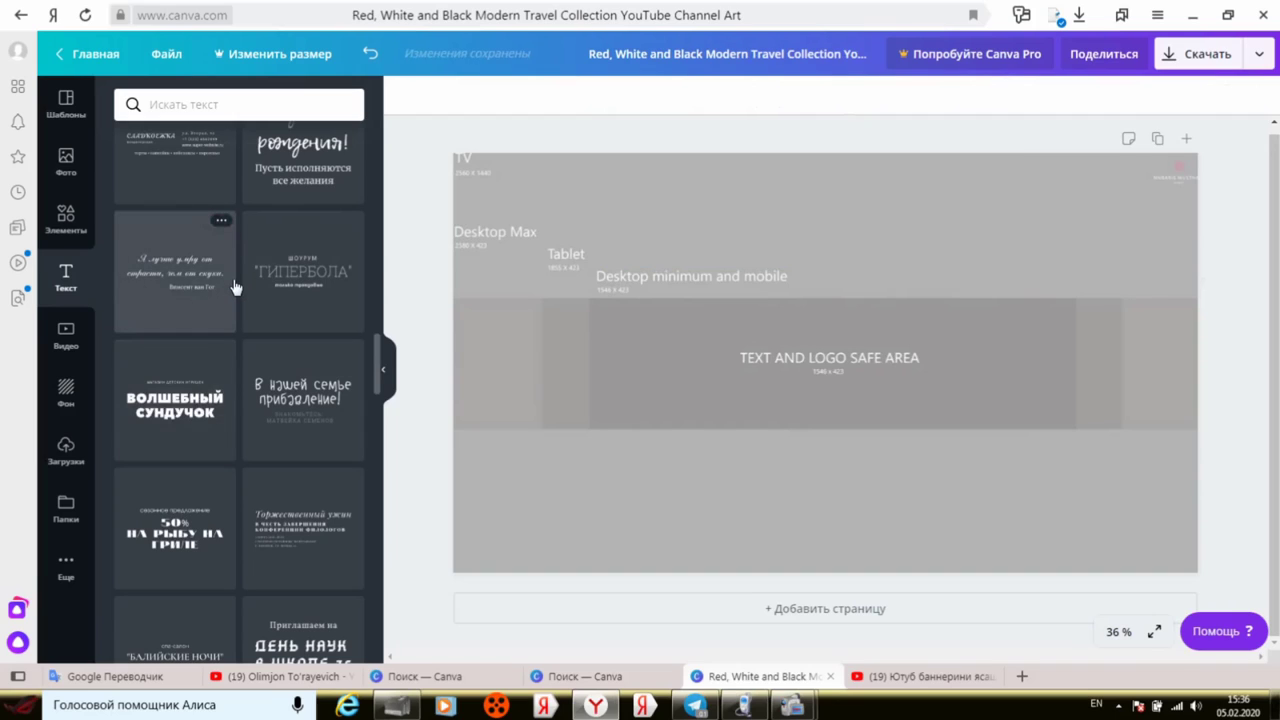
Step: Add the "МАСТЕР-КЛАСС ПО ЖИВОПИСИ" font combination to the banner and shrink it to about 1703 wide
scroll(230, 310, up, 5)
scroll(235, 288, up, 4)
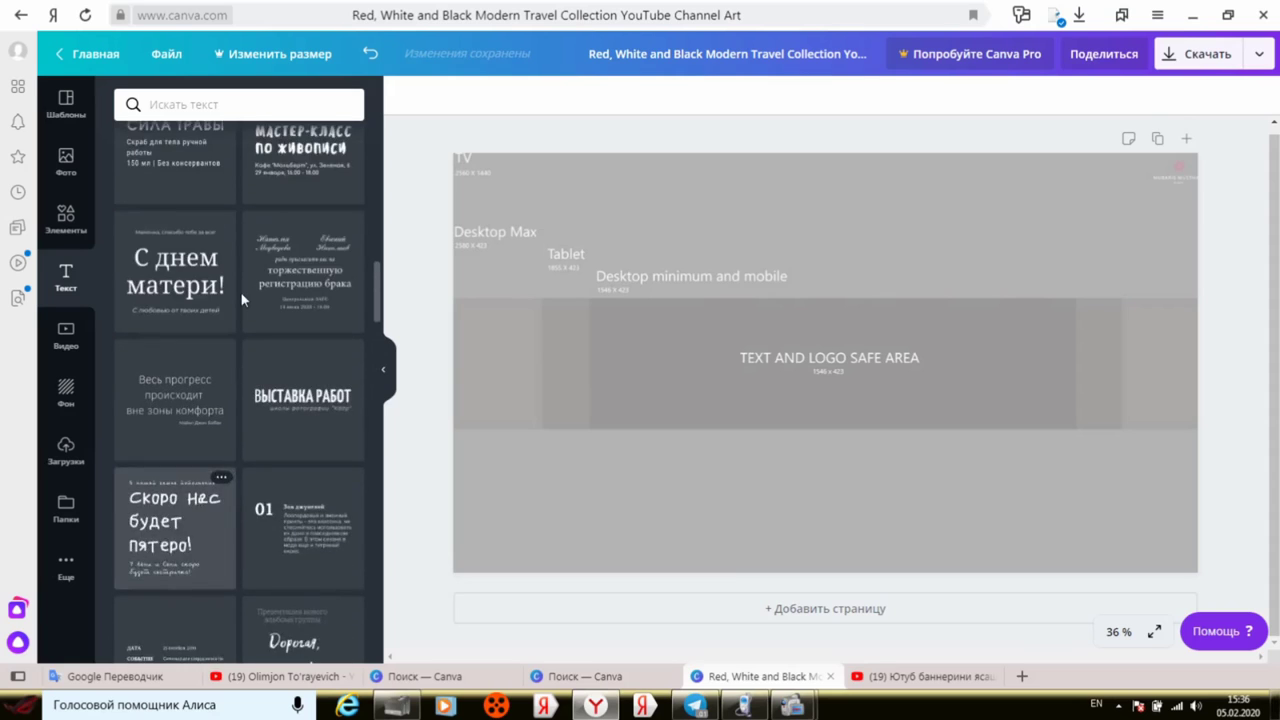
scroll(257, 335, up, 6)
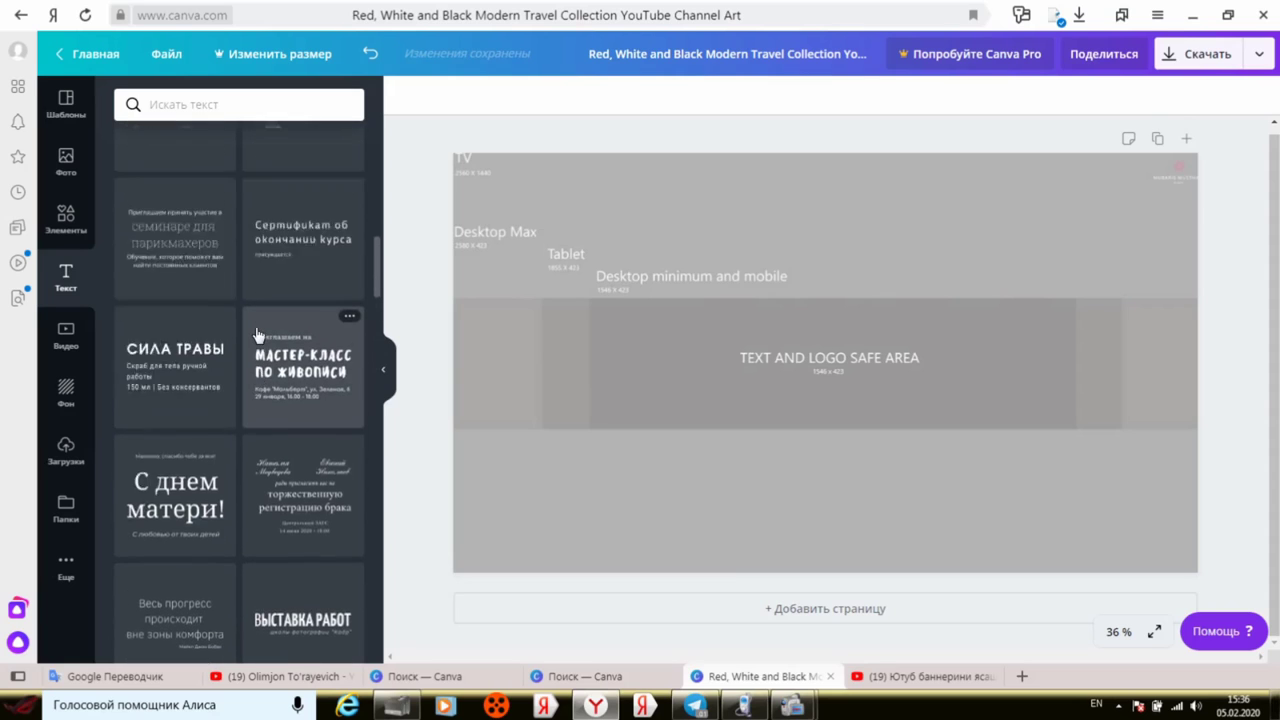
scroll(205, 398, up, 6)
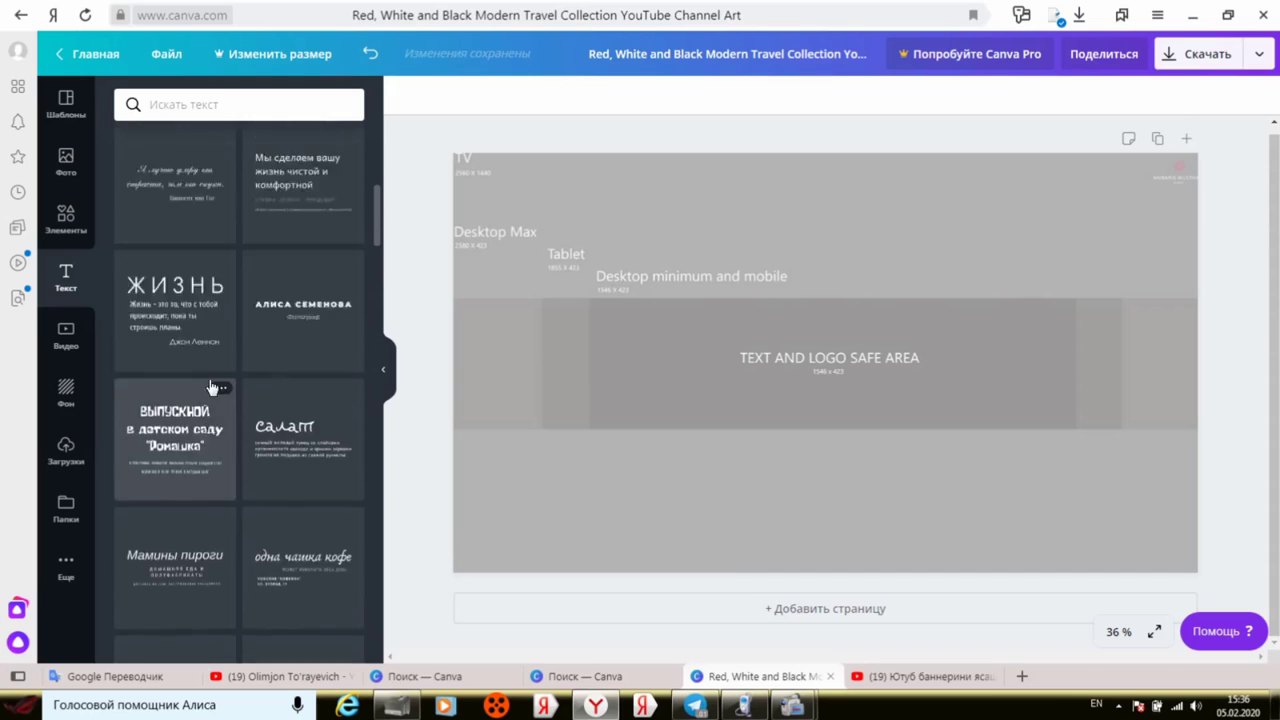
scroll(213, 388, down, 5)
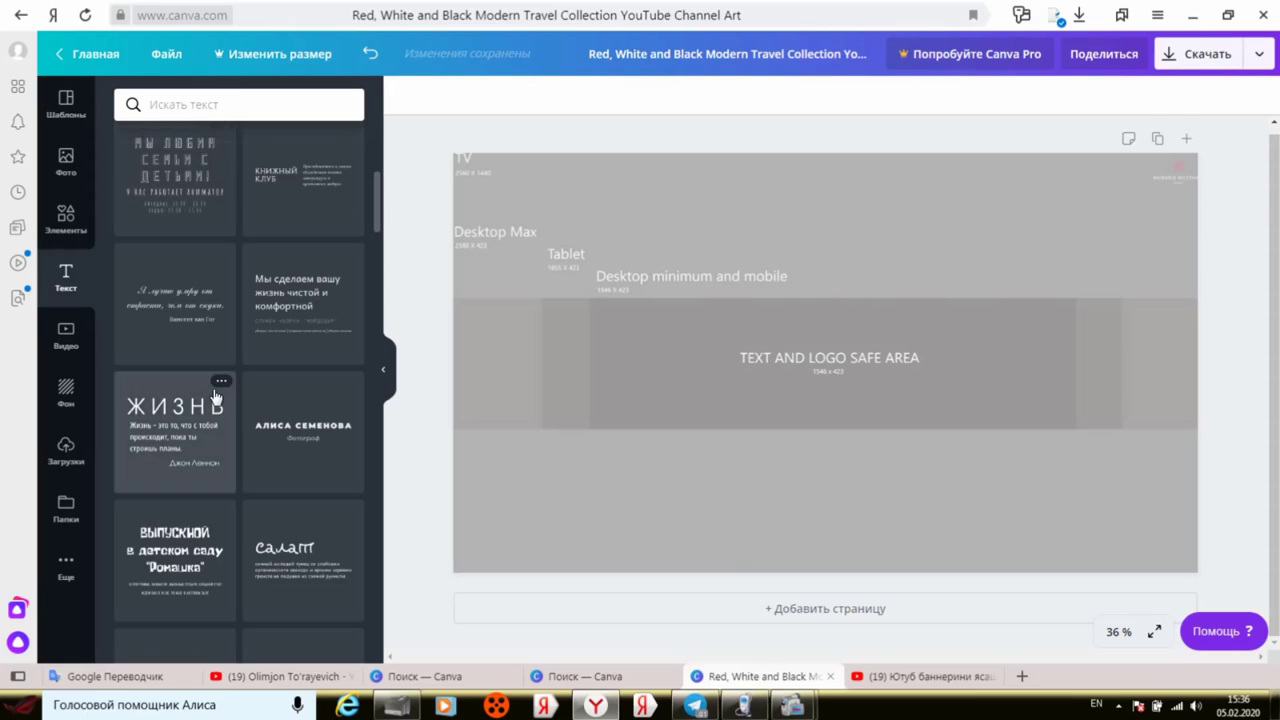
scroll(215, 397, down, 5)
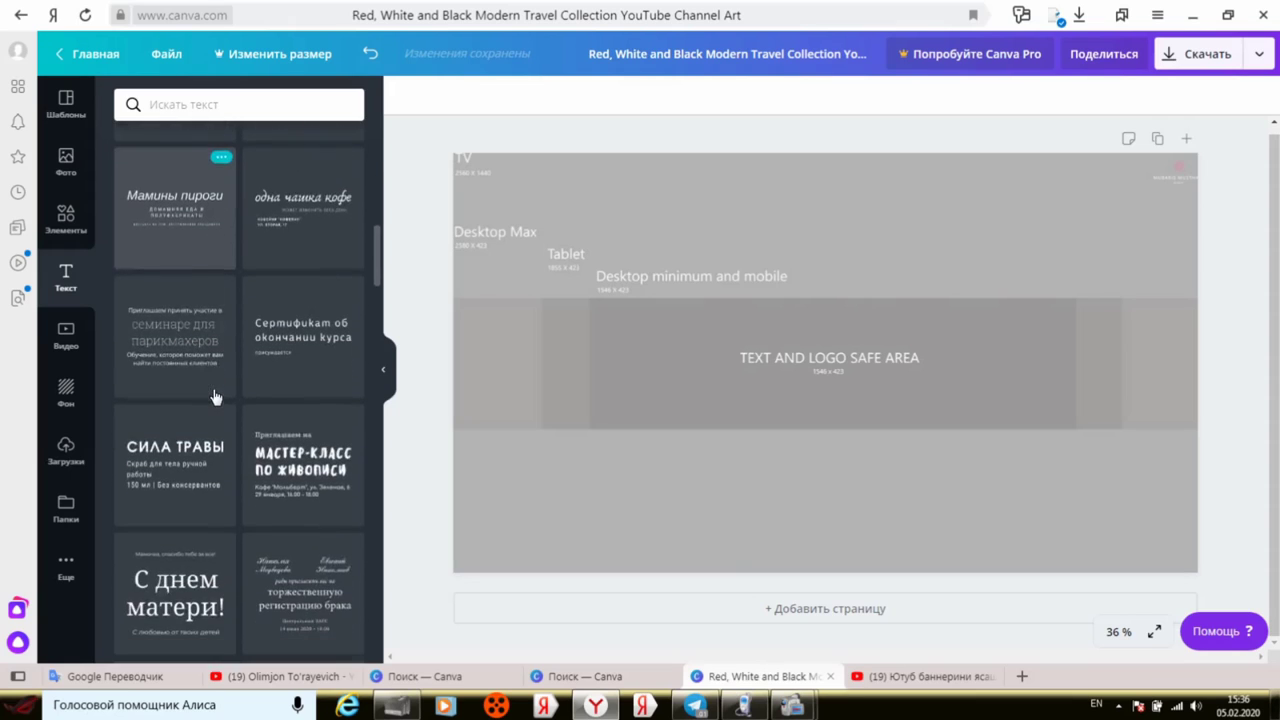
click(311, 470)
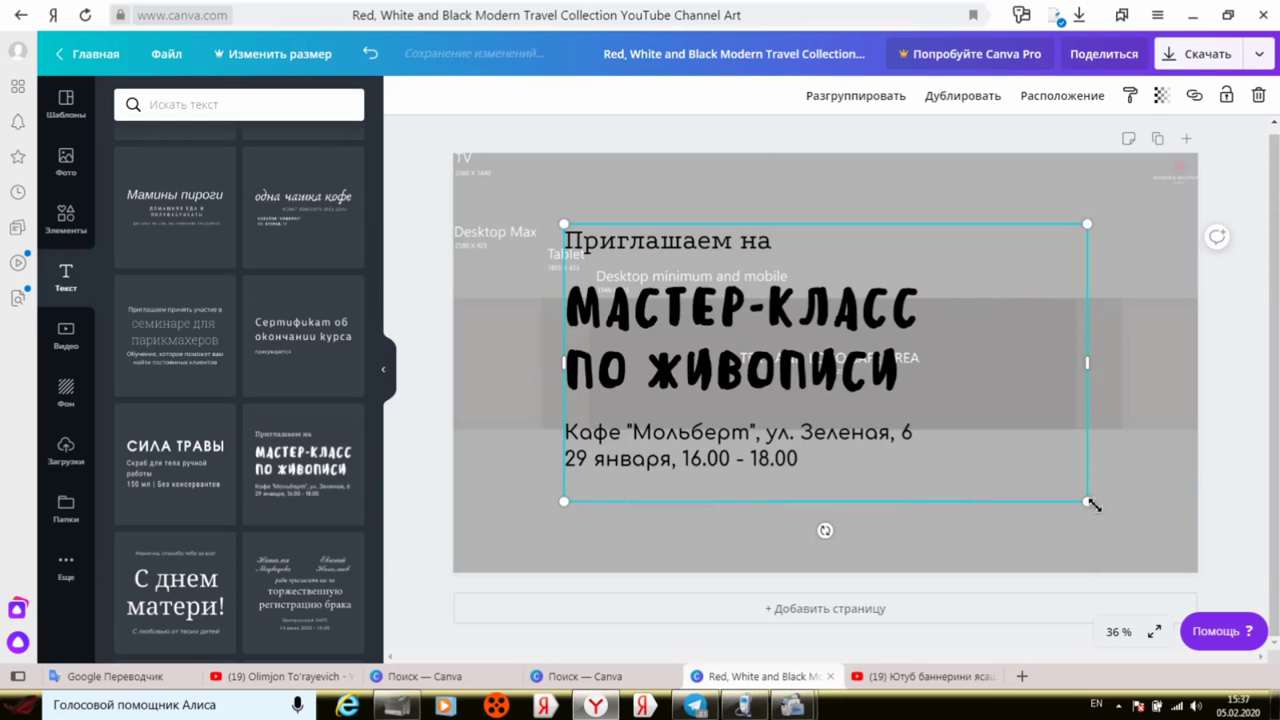
drag(1088, 502, 1059, 320)
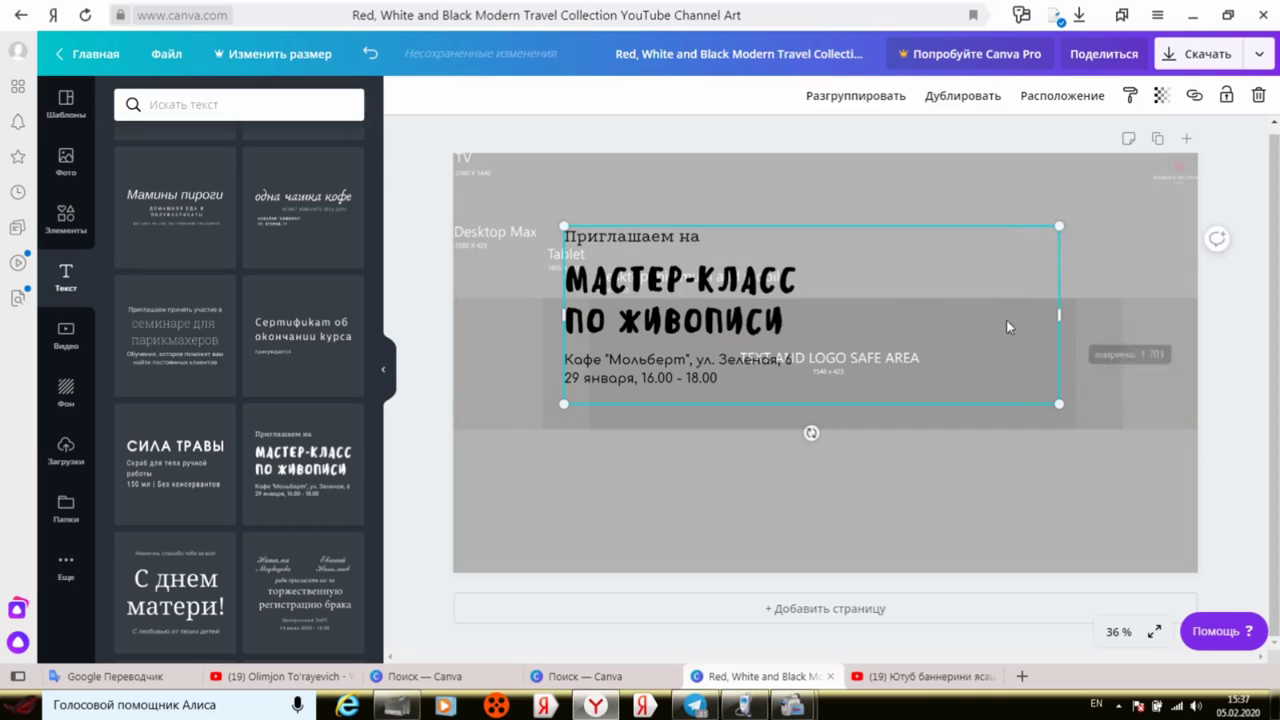
Step: Replace the "МАСТЕР-КЛАСС ПО ЖИВОПИСИ" heading with the channel owner's name in capitals
click(786, 366)
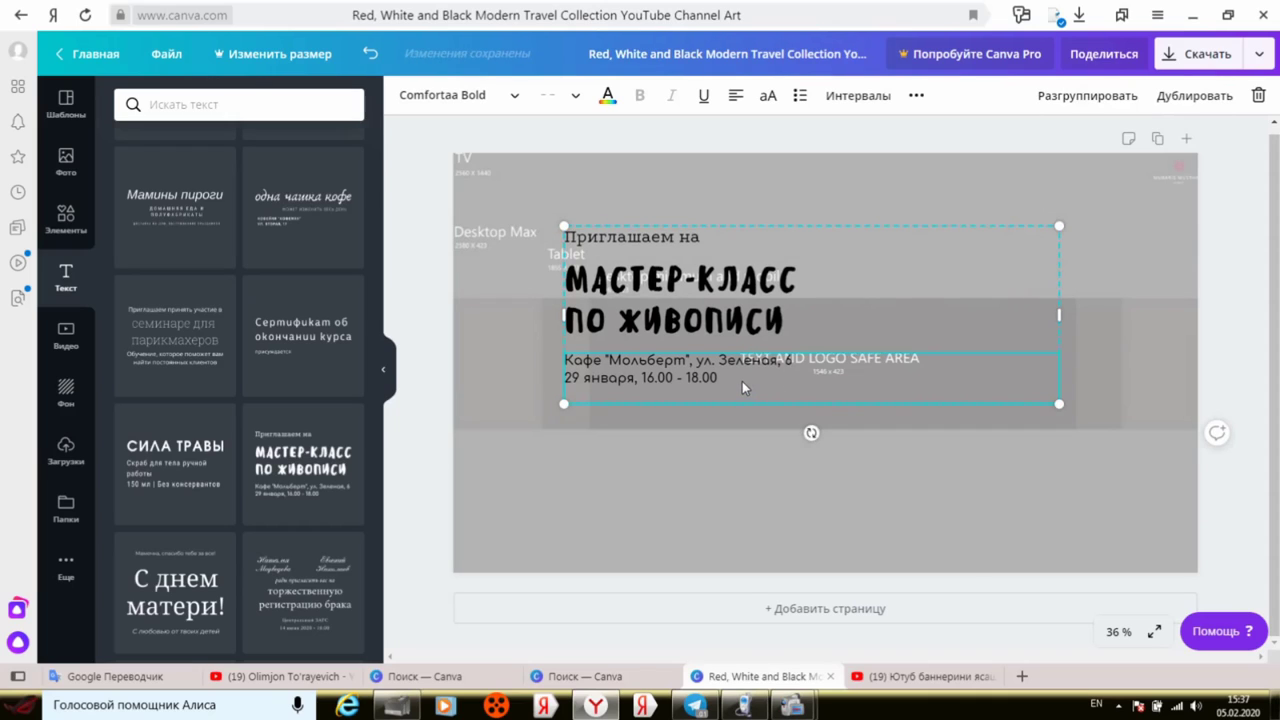
right_click(742, 381)
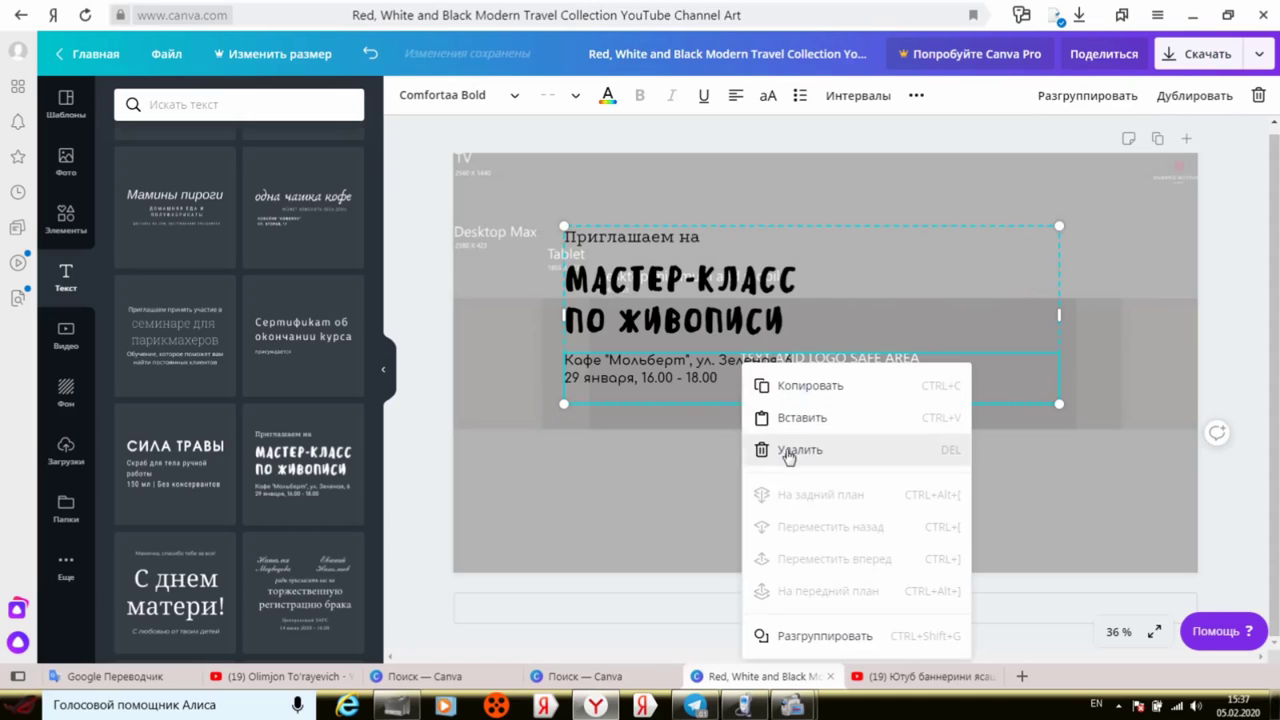
click(816, 291)
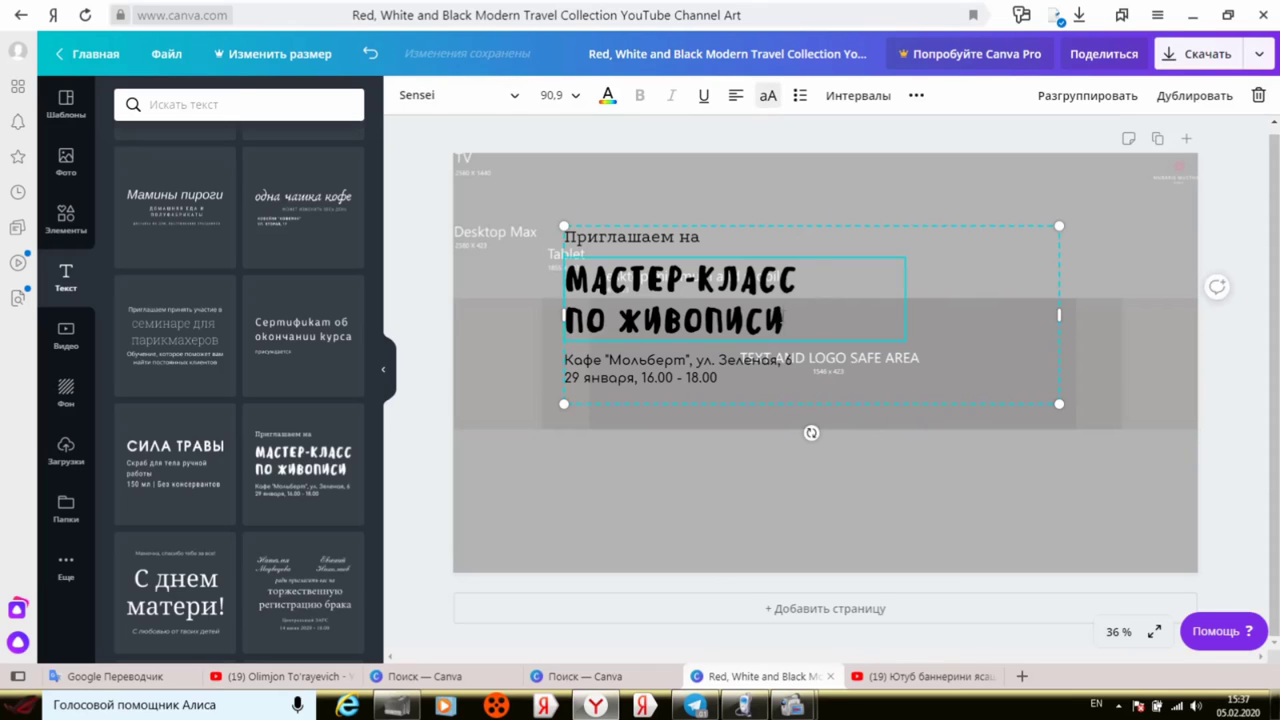
key(BackSpace)
key(BackSpace)
key(BackSpace)
key(BackSpace)
key(BackSpace)
key(BackSpace)
key(BackSpace)
key(BackSpace)
key(BackSpace)
key(BackSpace)
key(BackSpace)
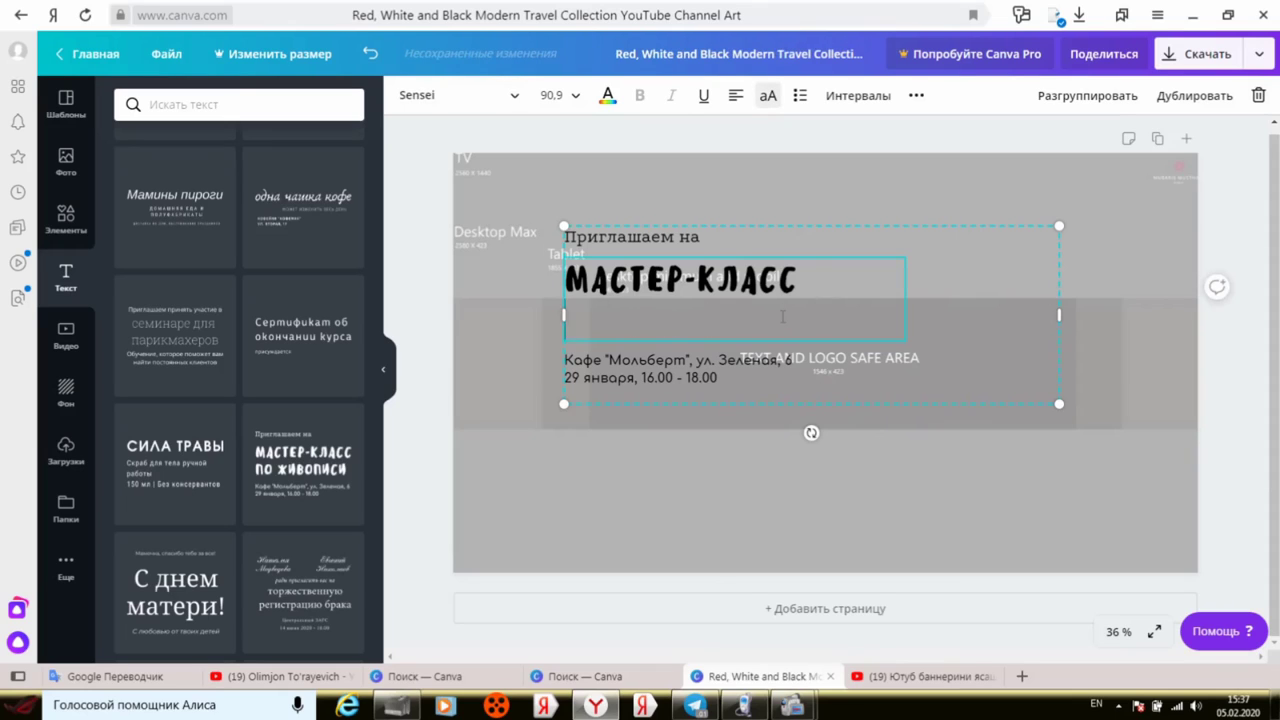
key(BackSpace)
key(BackSpace)
key(BackSpace)
key(BackSpace)
key(BackSpace)
key(BackSpace)
key(BackSpace)
key(BackSpace)
key(BackSpace)
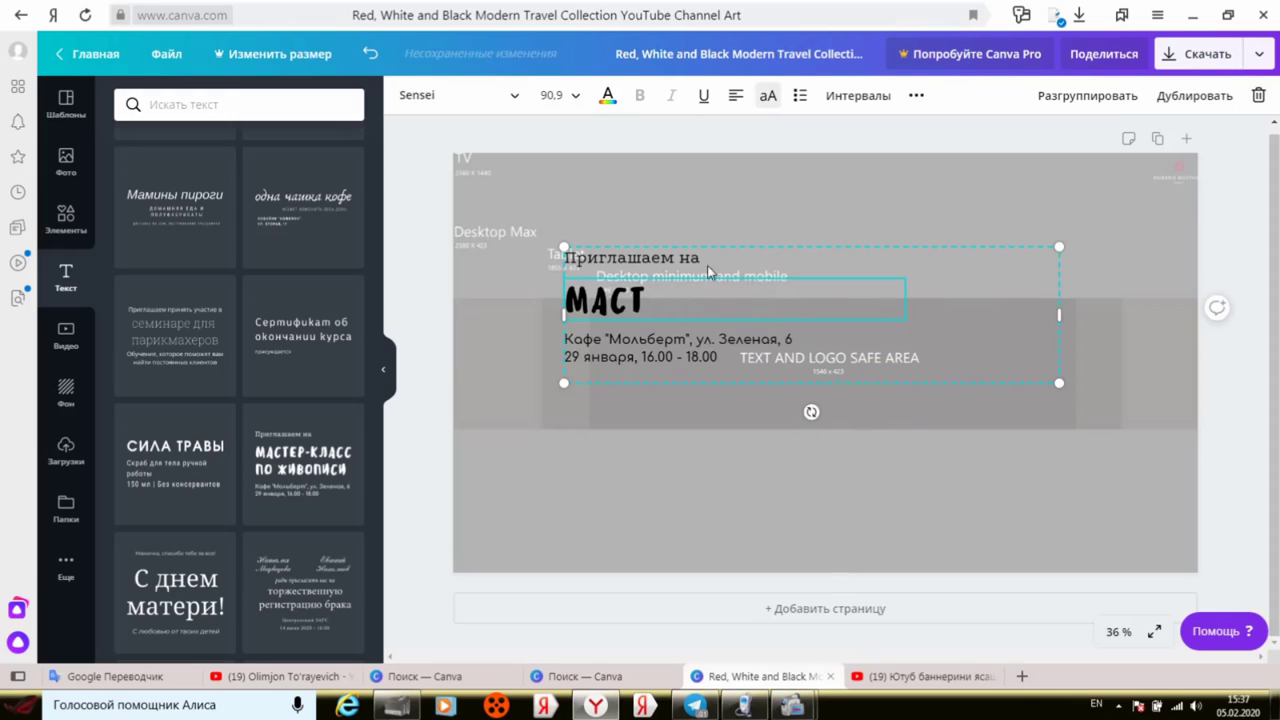
key(BackSpace)
key(BackSpace)
key(BackSpace)
key(BackSpace)
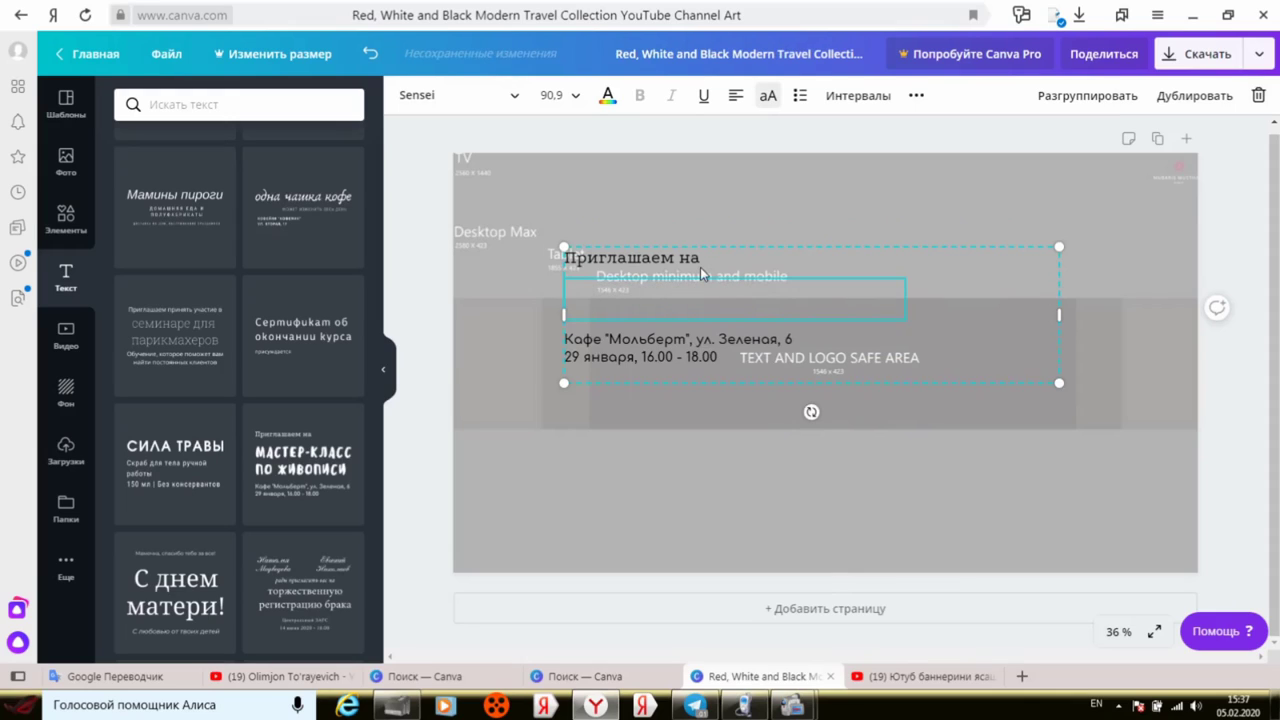
text(OLIM)
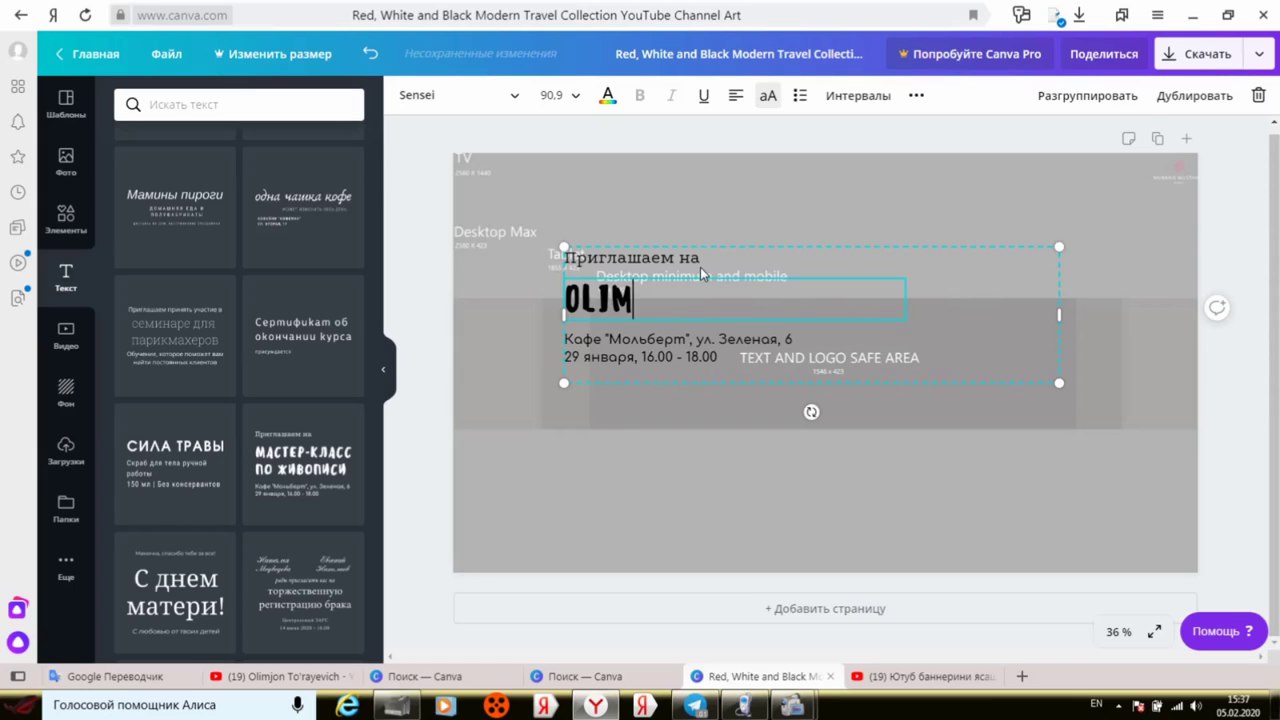
text(JON TO)
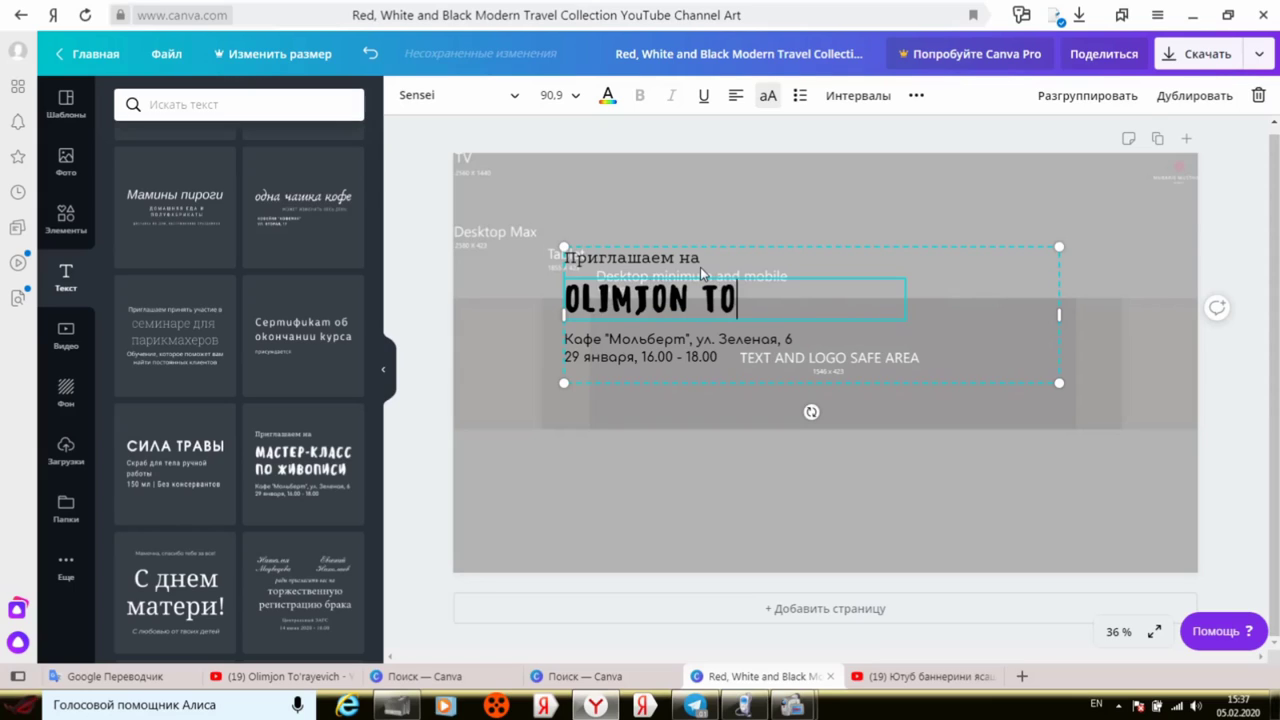
text('RAYE)
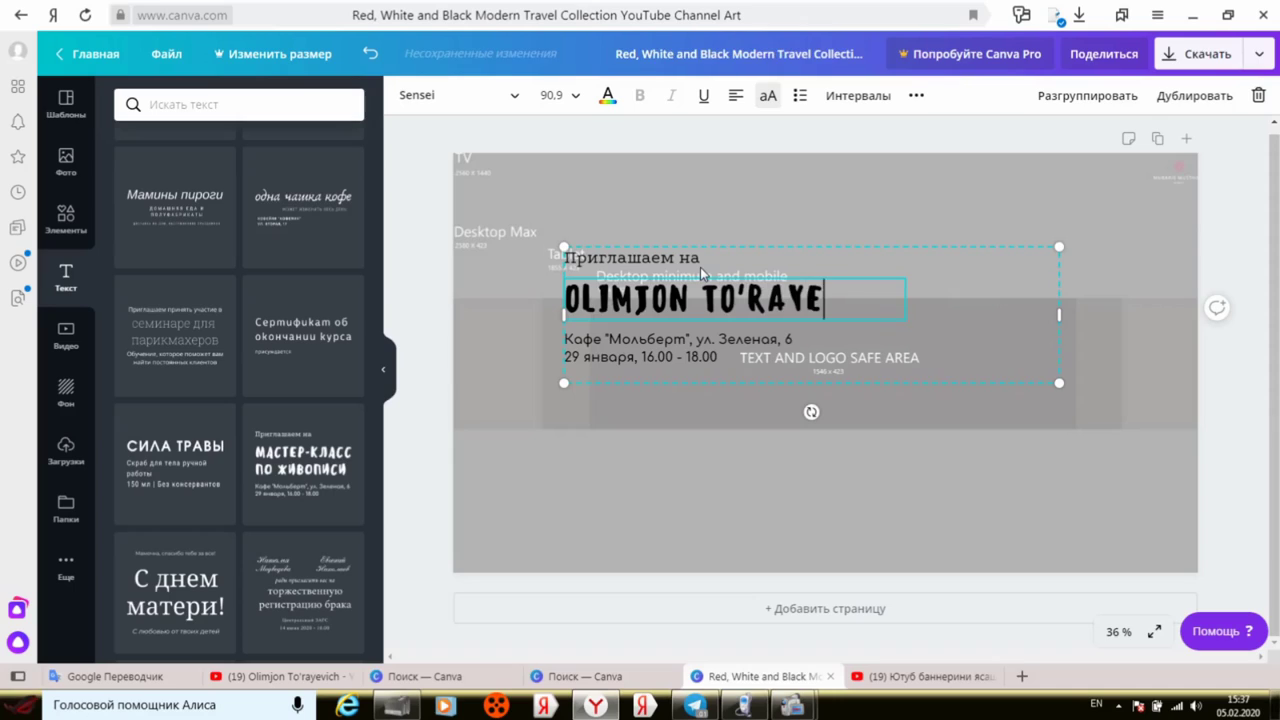
text(VICH)
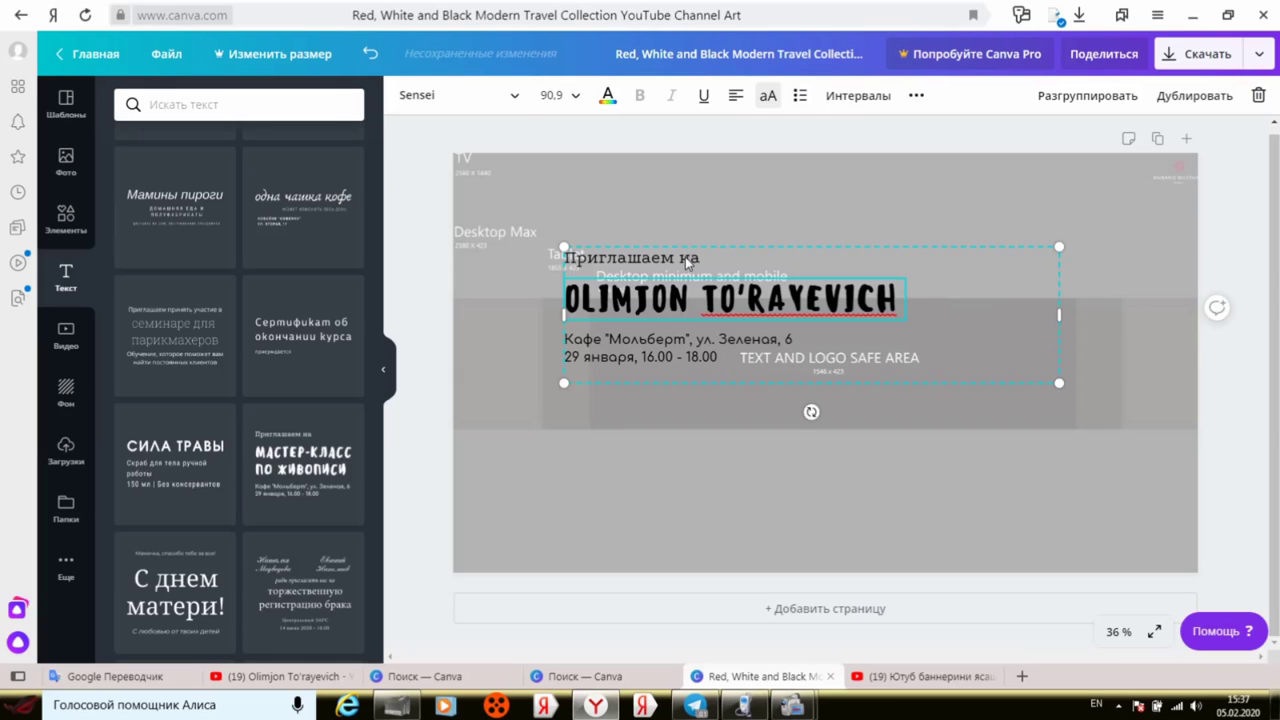
Step: Delete the "Приглашаем на" line above the name heading
click(684, 258)
right_click(685, 258)
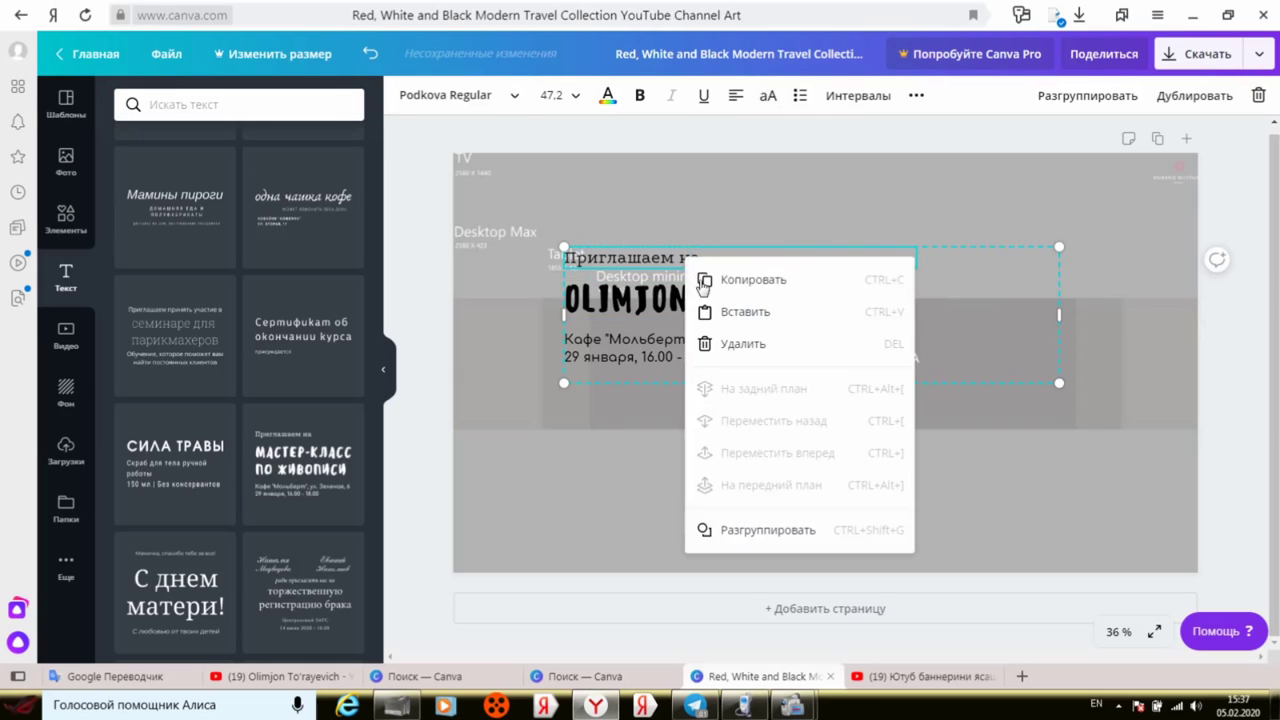
click(713, 341)
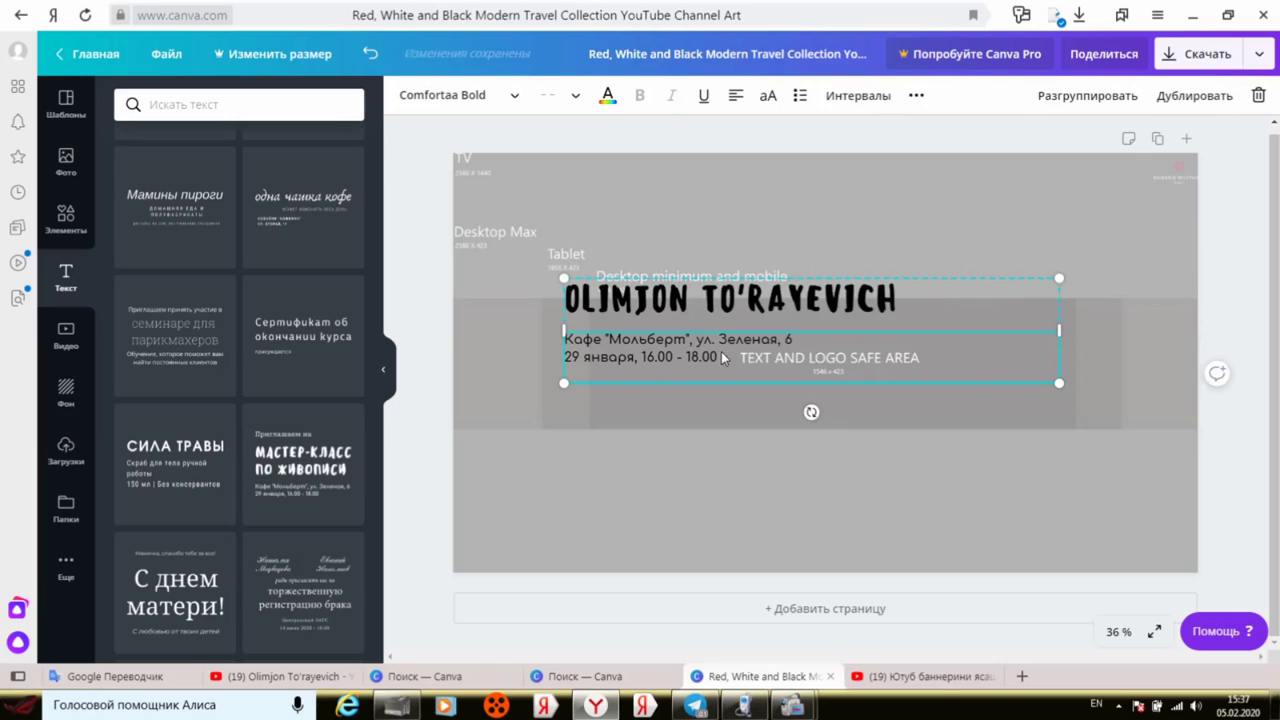
Step: Replace the café address and date lines under the name heading with "BLOGGER"
key(BackSpace)
key(BackSpace)
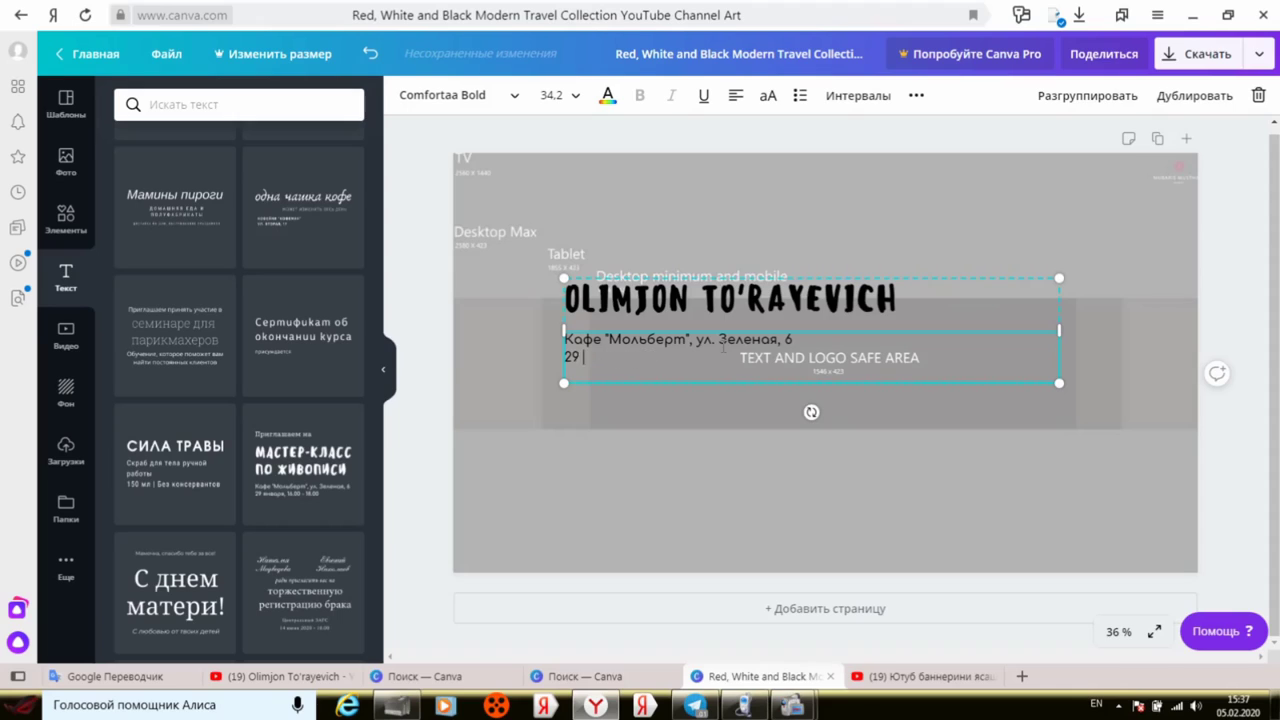
key(BackSpace)
key(BackSpace)
key(BackSpace)
key(BackSpace)
key(BackSpace)
key(BackSpace)
key(BackSpace)
key(BackSpace)
key(BackSpace)
key(BackSpace)
key(BackSpace)
key(BackSpace)
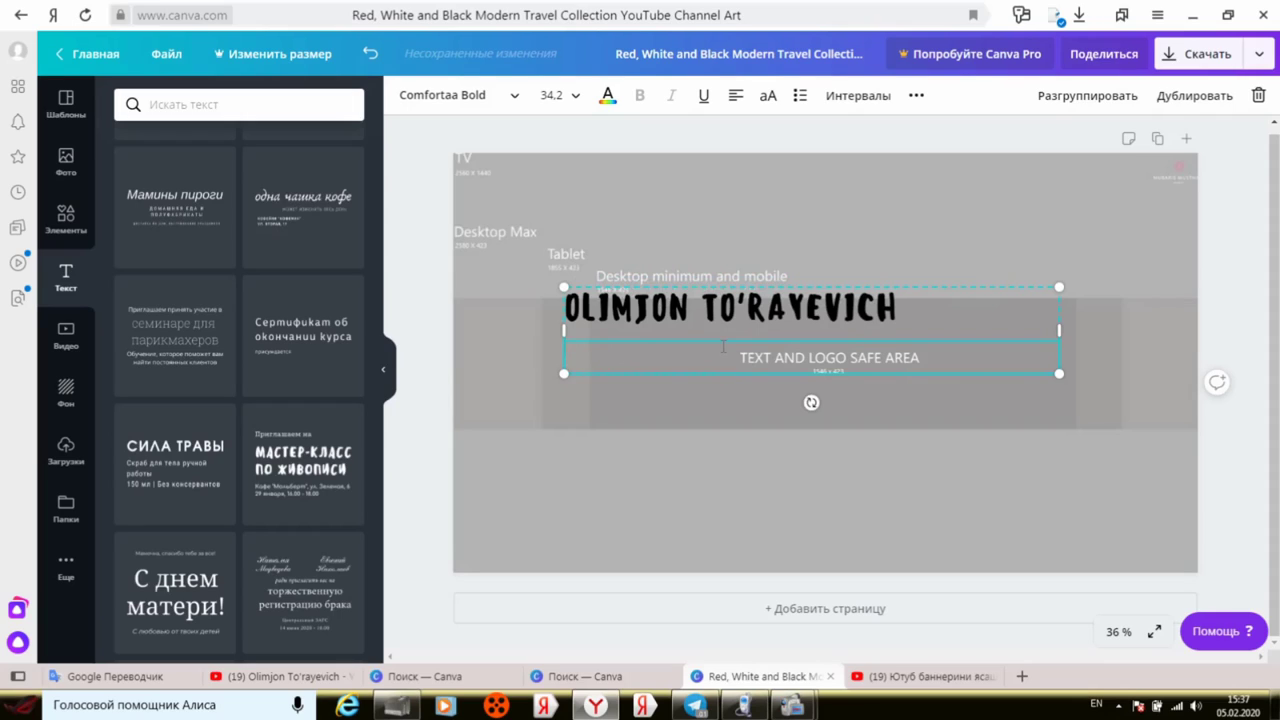
text(ER)
Step: Colour the "BLOGGER" line light grey
click(603, 102)
click(359, 335)
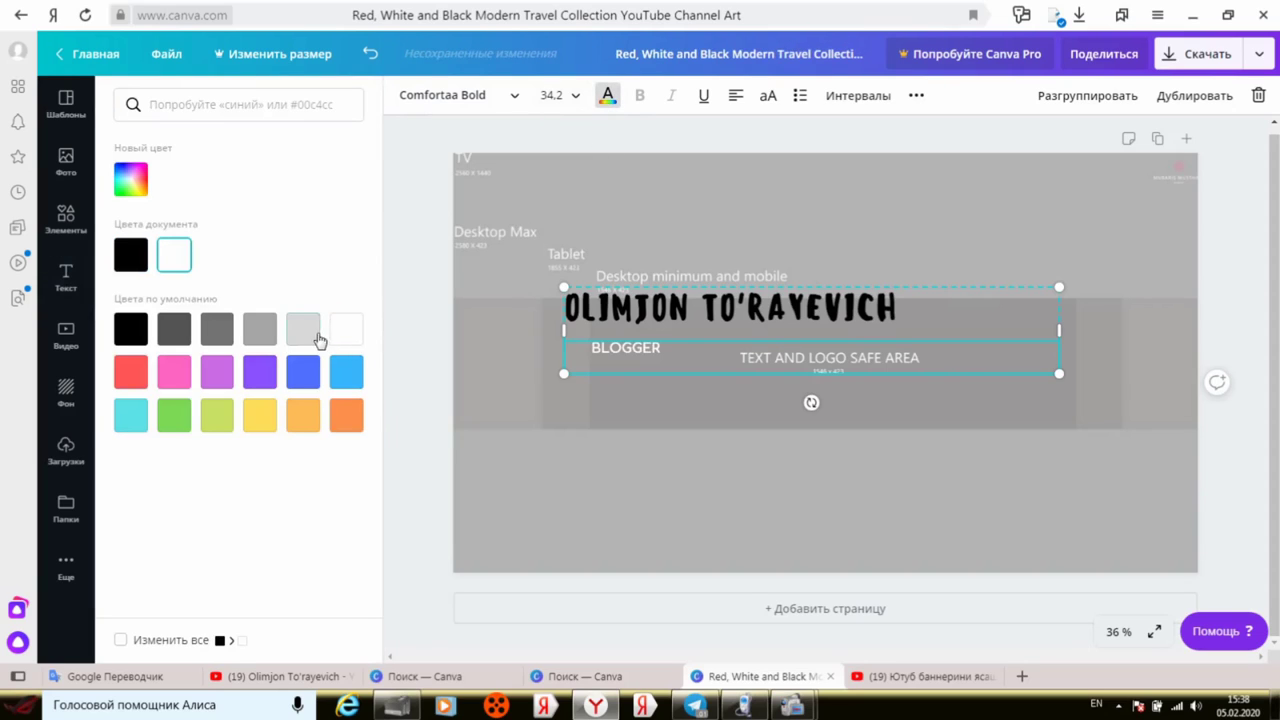
click(312, 336)
Step: Colour the name heading above "BLOGGER" white
click(652, 308)
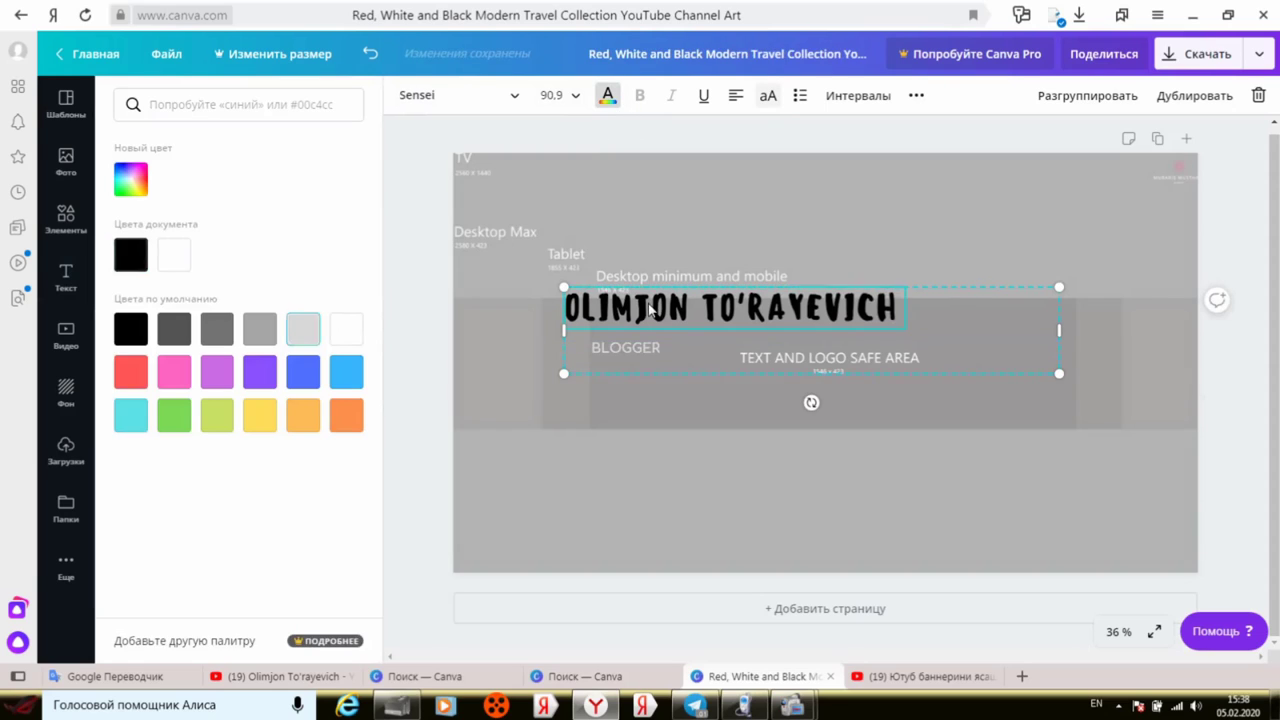
click(615, 97)
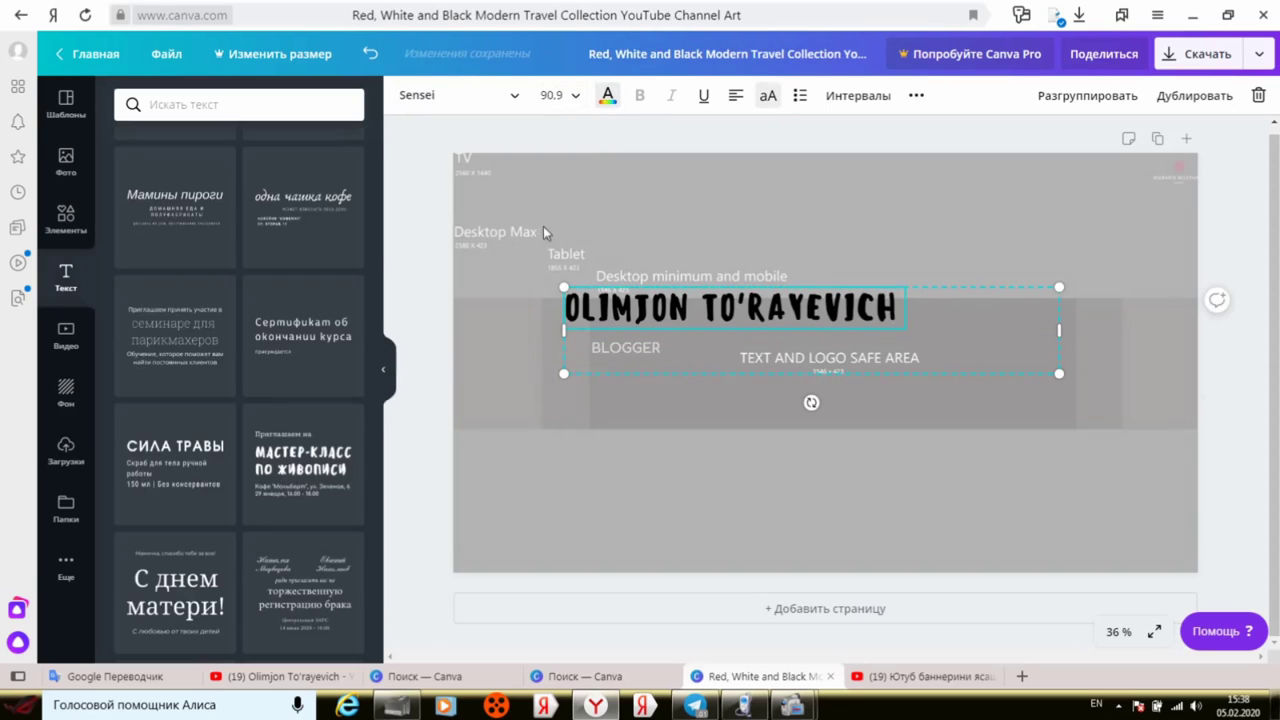
click(609, 96)
click(347, 330)
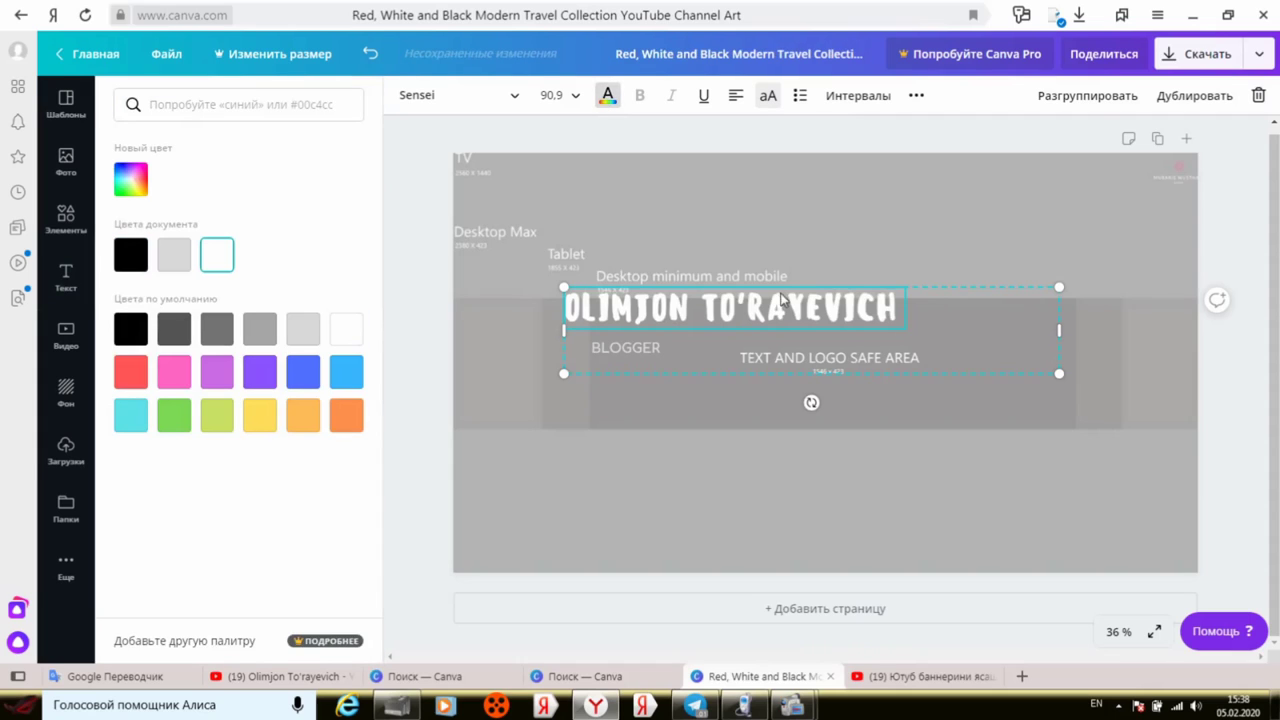
Step: Enlarge the name and "BLOGGER" text group to a heading size of about 124 and fit its text inside the text and logo safe area
click(818, 357)
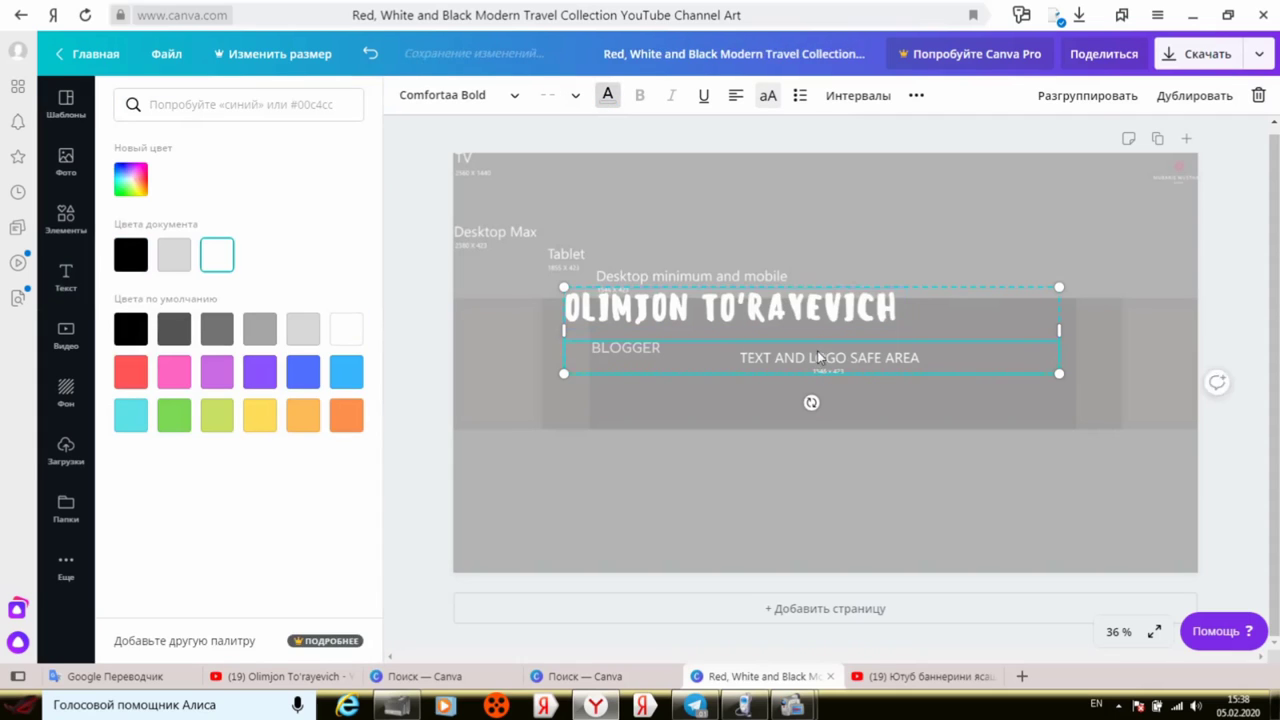
drag(818, 357, 848, 360)
drag(1090, 393, 1148, 401)
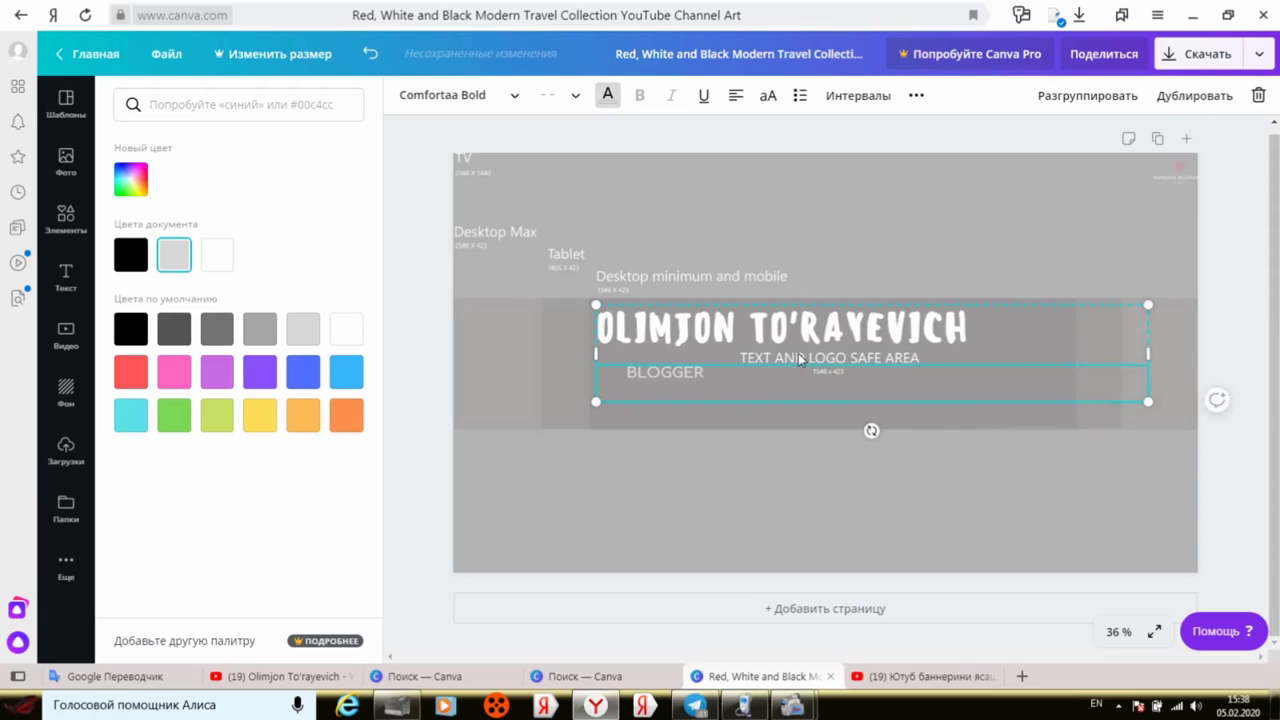
drag(799, 360, 866, 362)
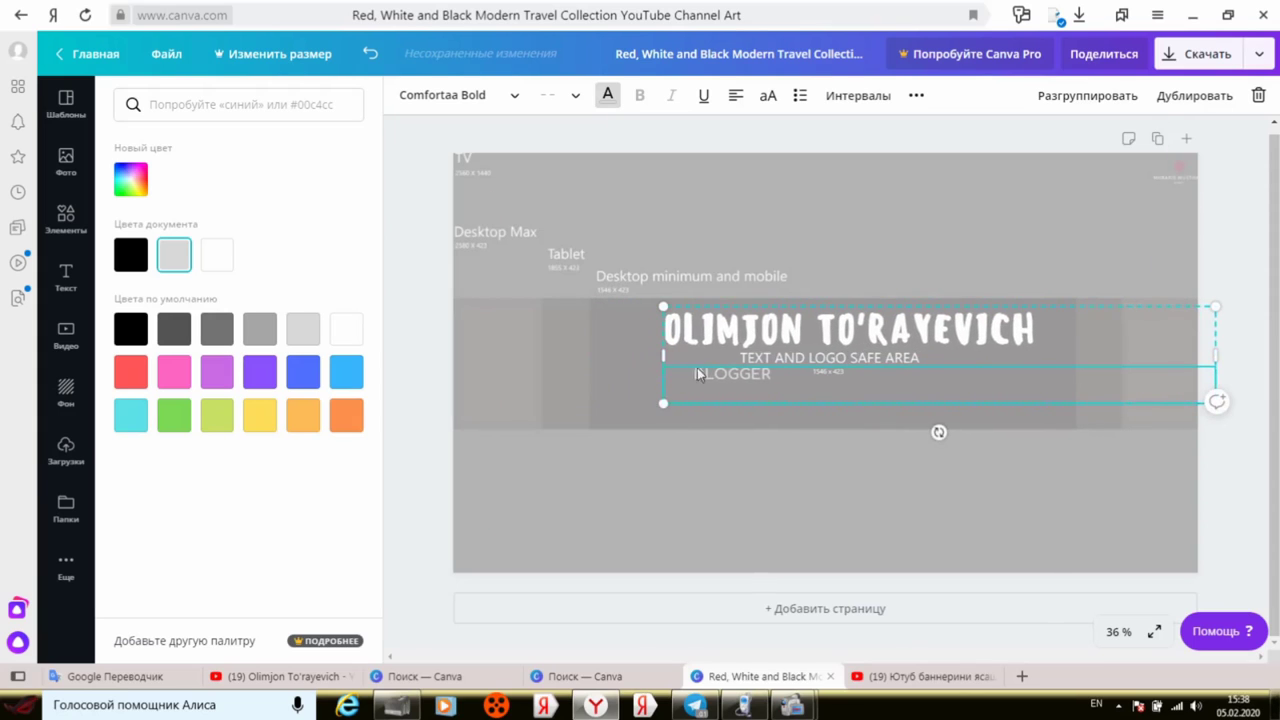
drag(665, 405, 604, 428)
drag(777, 380, 808, 381)
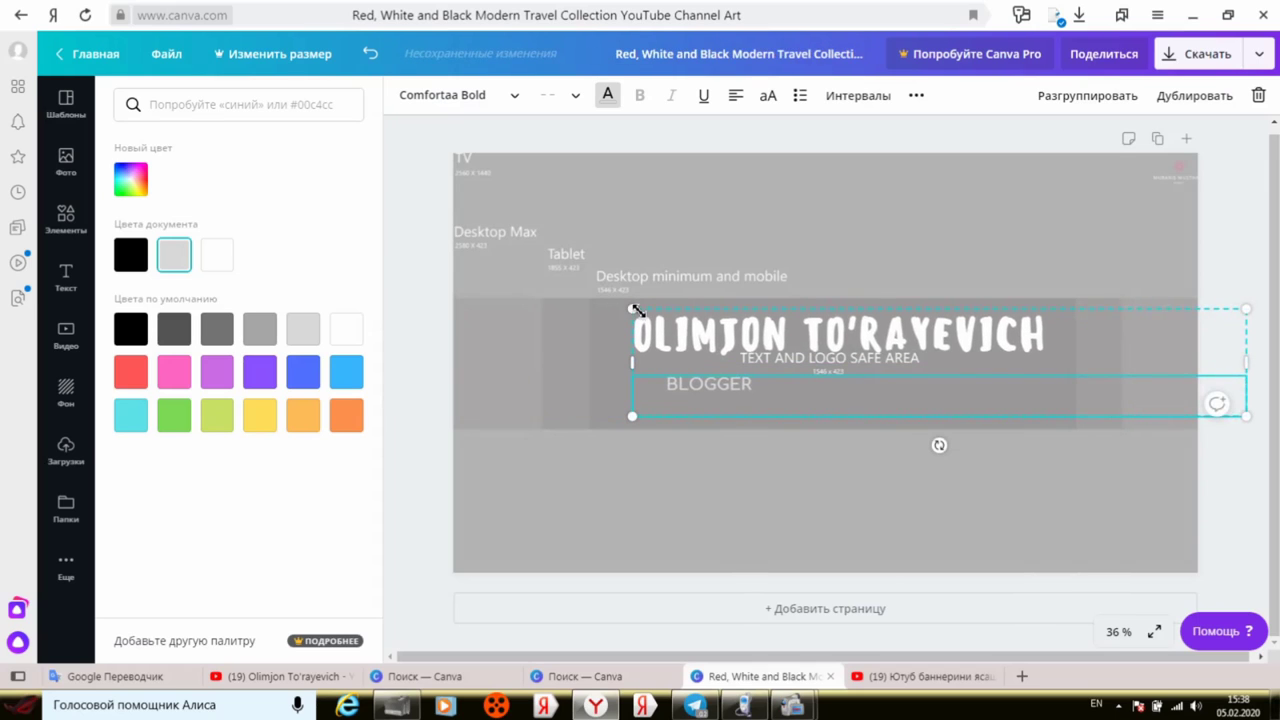
drag(637, 311, 572, 298)
drag(719, 355, 776, 366)
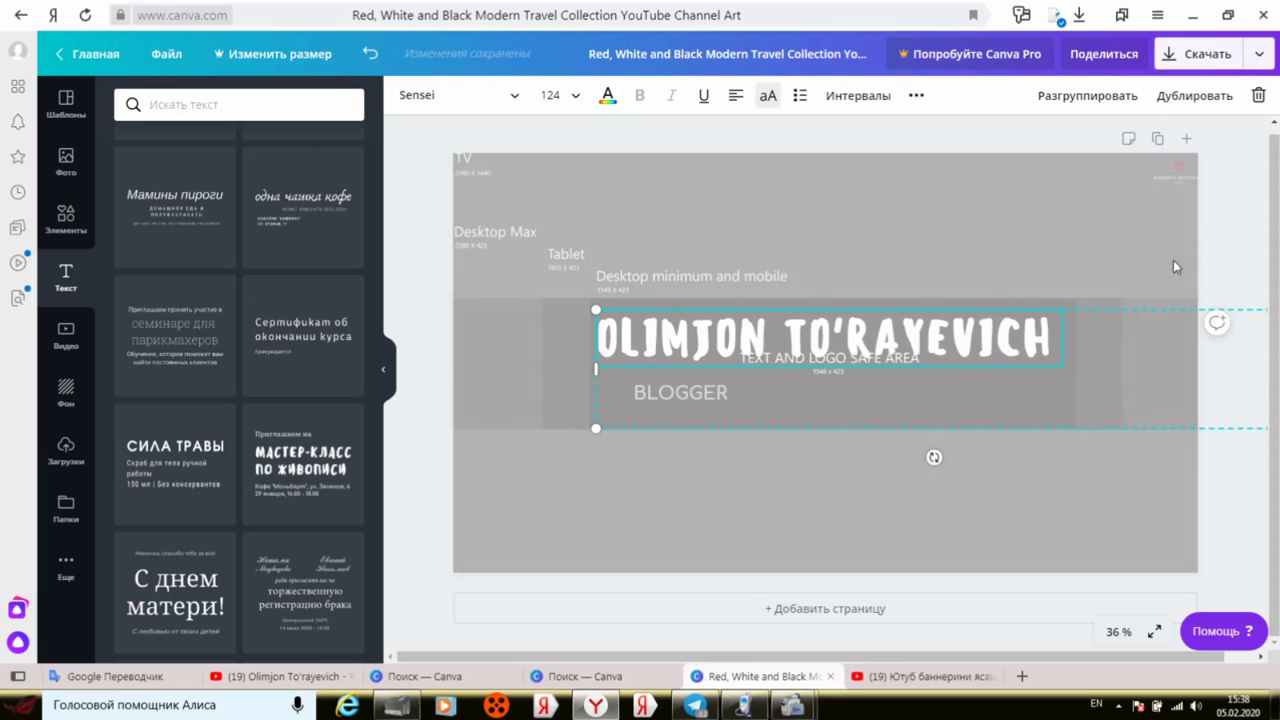
Step: Delete the safe-area size guide image from the banner
click(1011, 237)
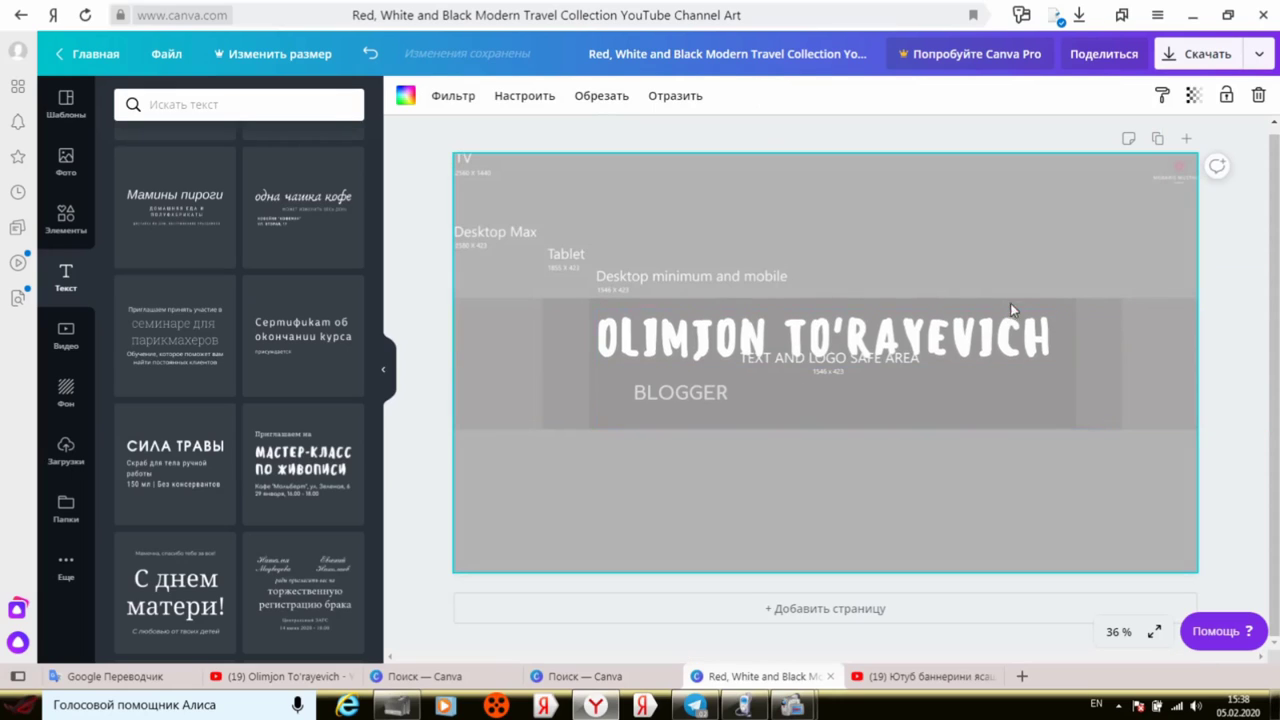
drag(1131, 205, 1024, 195)
double_click(1008, 197)
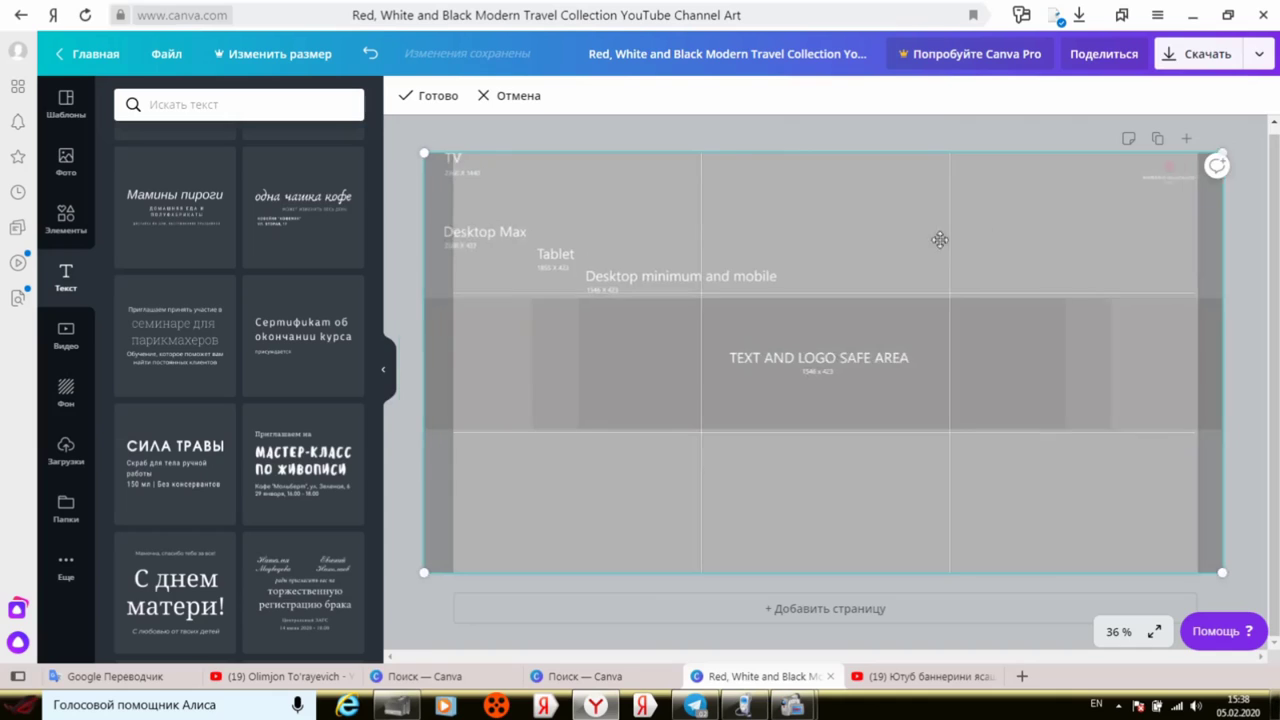
drag(786, 291, 826, 252)
right_click(826, 252)
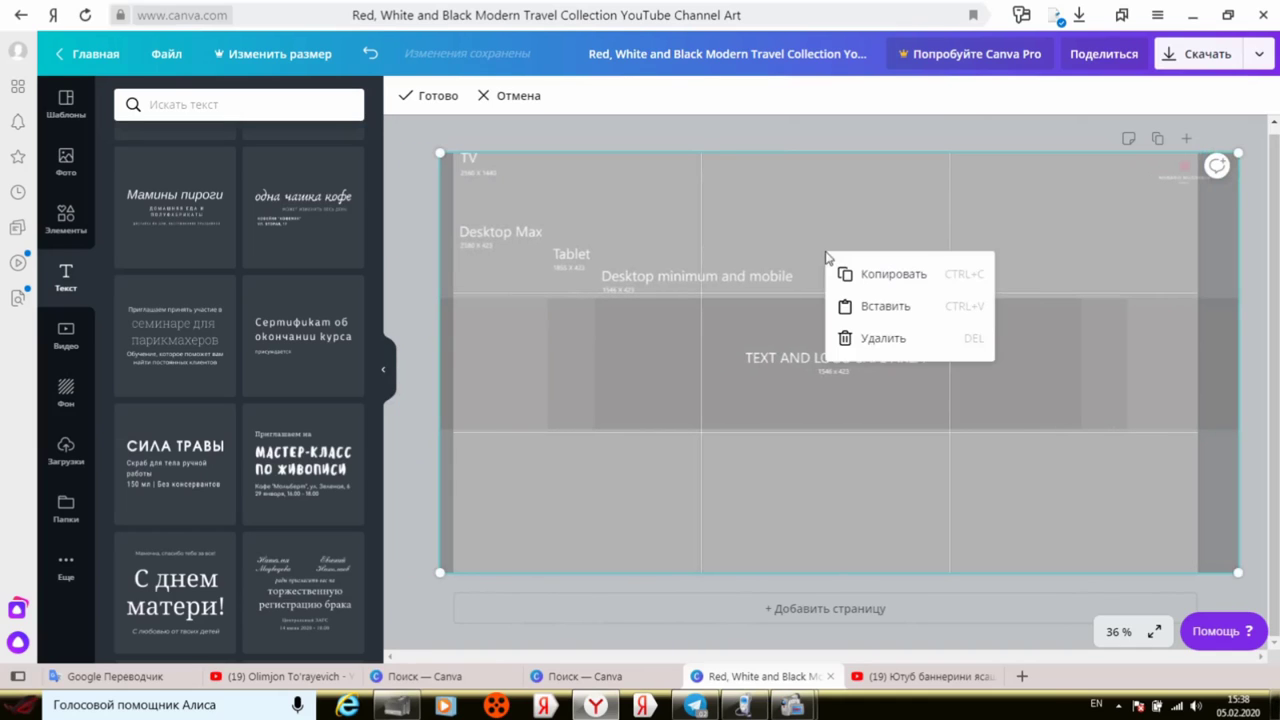
click(874, 345)
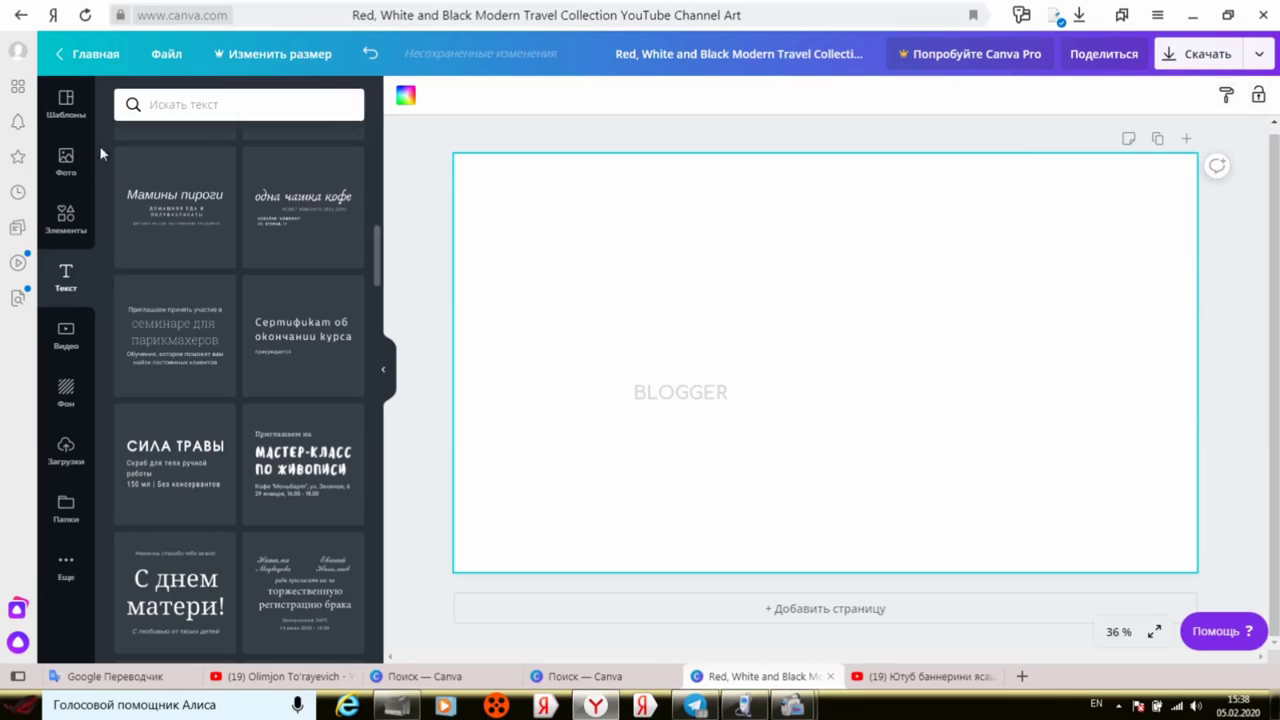
Step: Add the recently used dark desk photo with phone and laptop behind the text and stretch it over the whole banner
click(66, 160)
drag(180, 256, 570, 229)
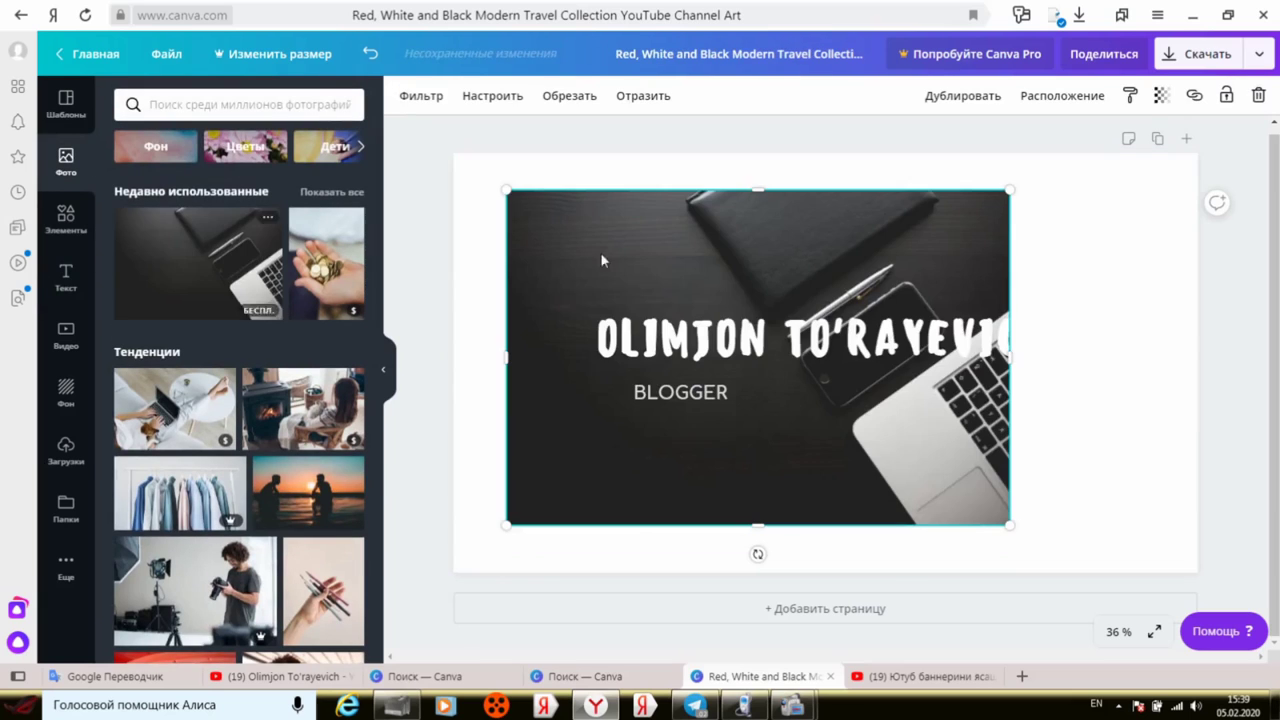
drag(1009, 357, 1202, 352)
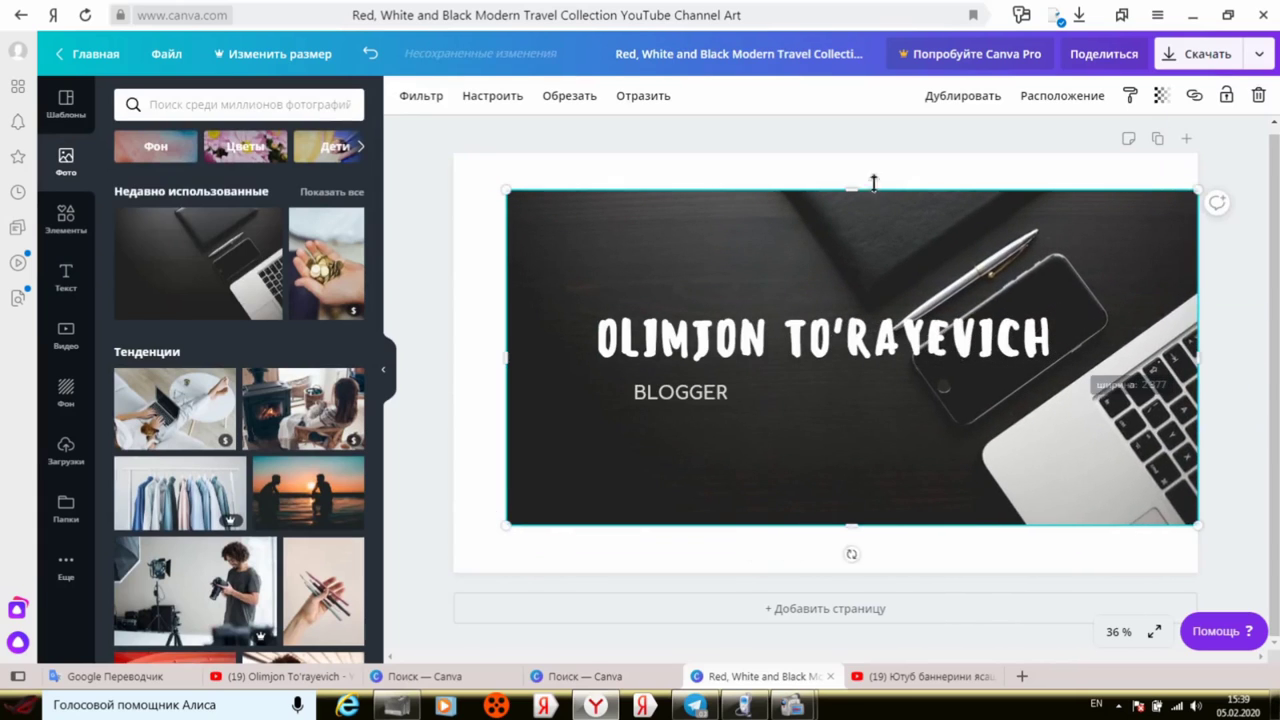
drag(856, 192, 856, 153)
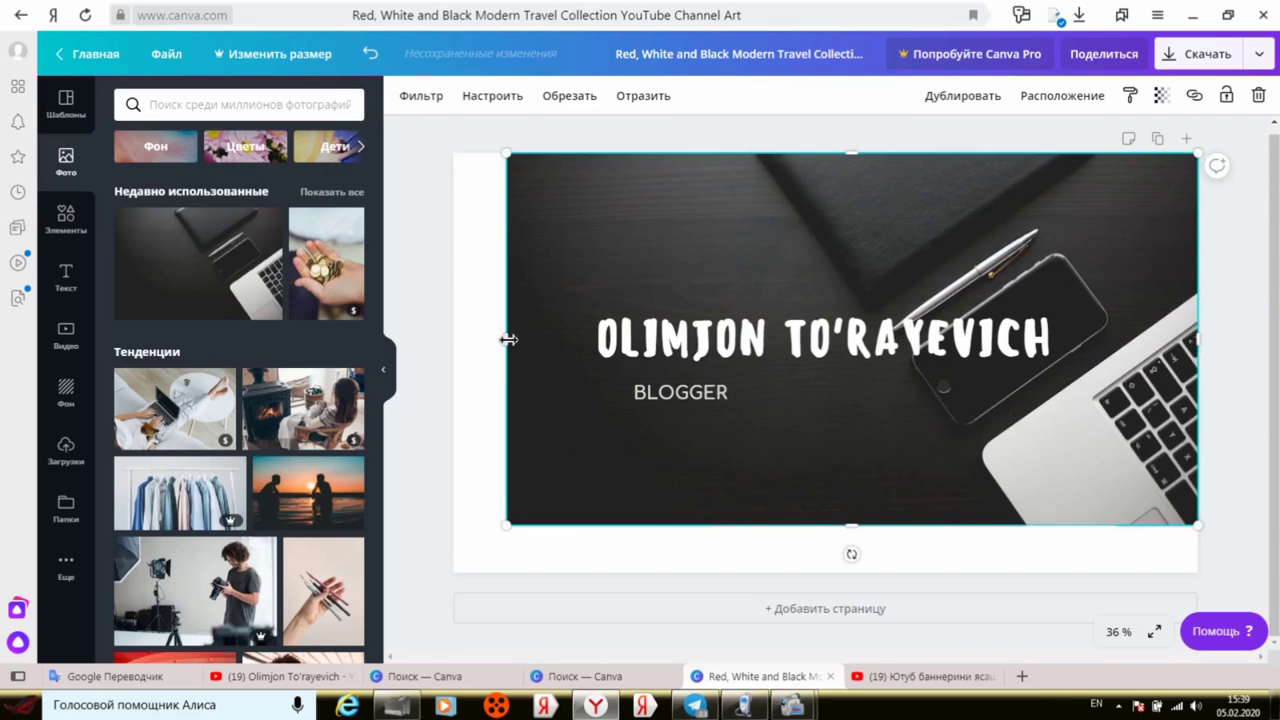
drag(508, 340, 460, 343)
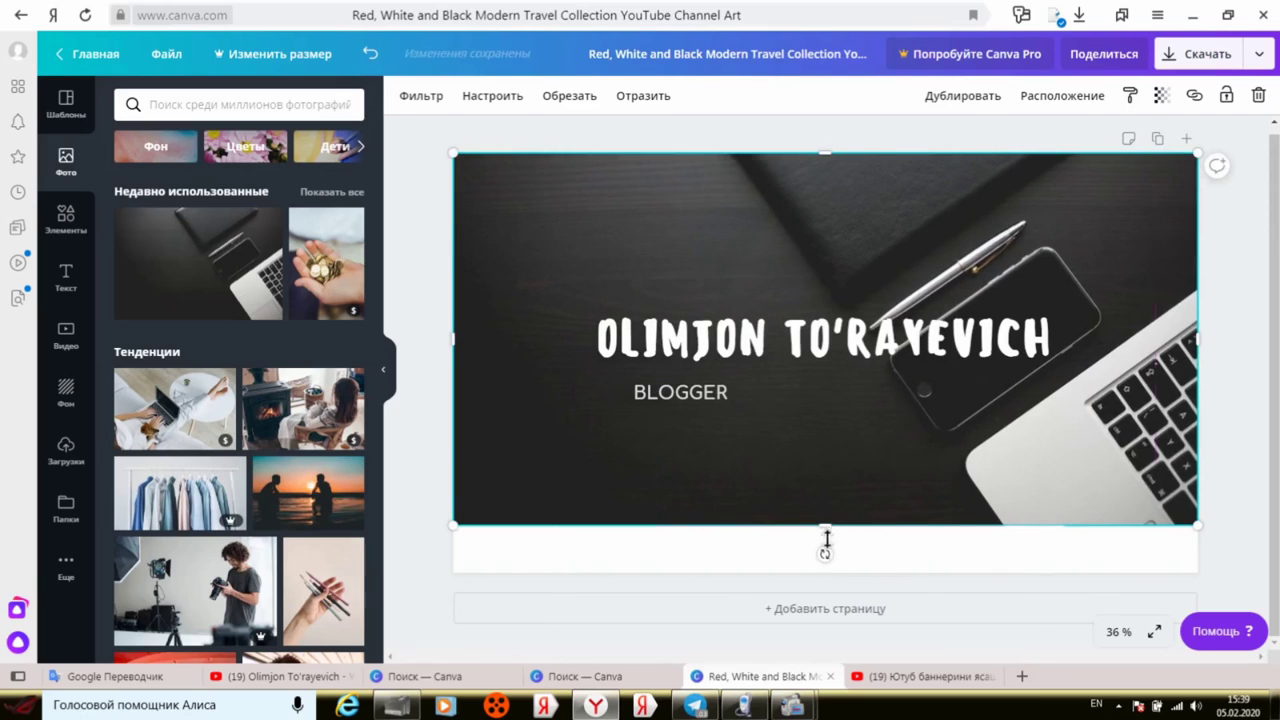
drag(826, 538, 824, 573)
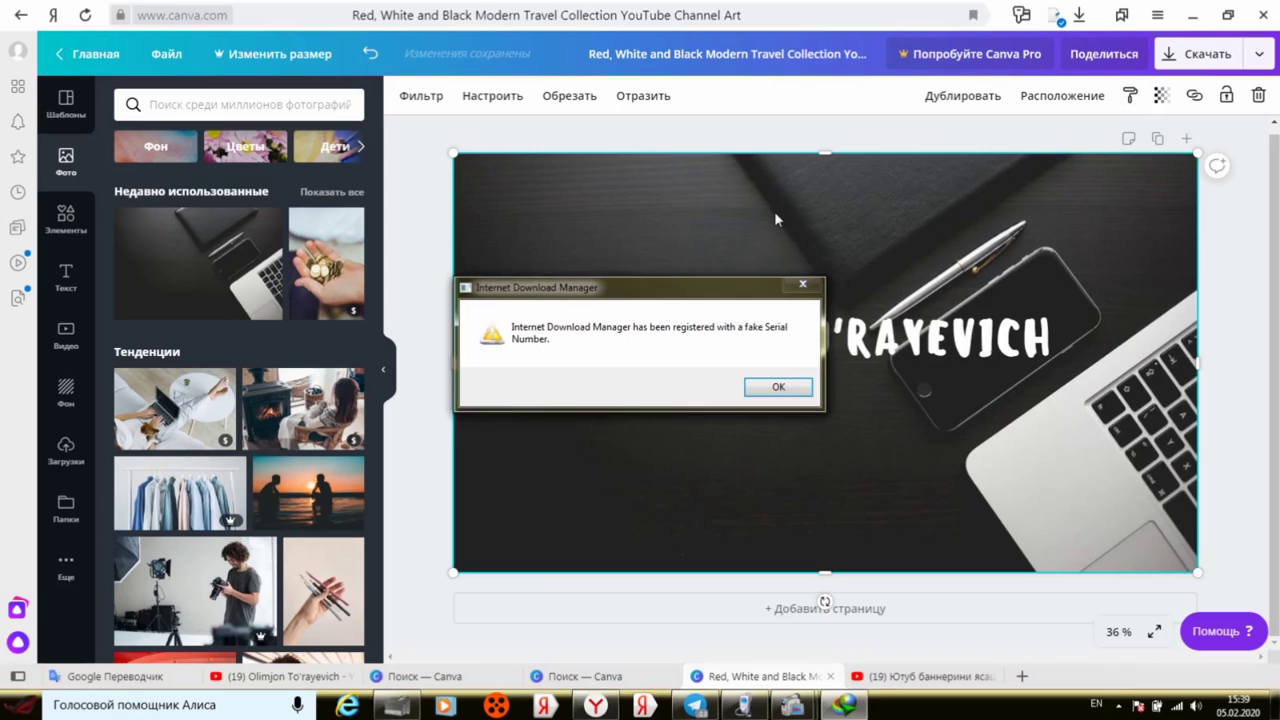
Step: Dismiss the Internet Download Manager warning, download the banner as a JPG, and close the Canva Pro offer
click(802, 284)
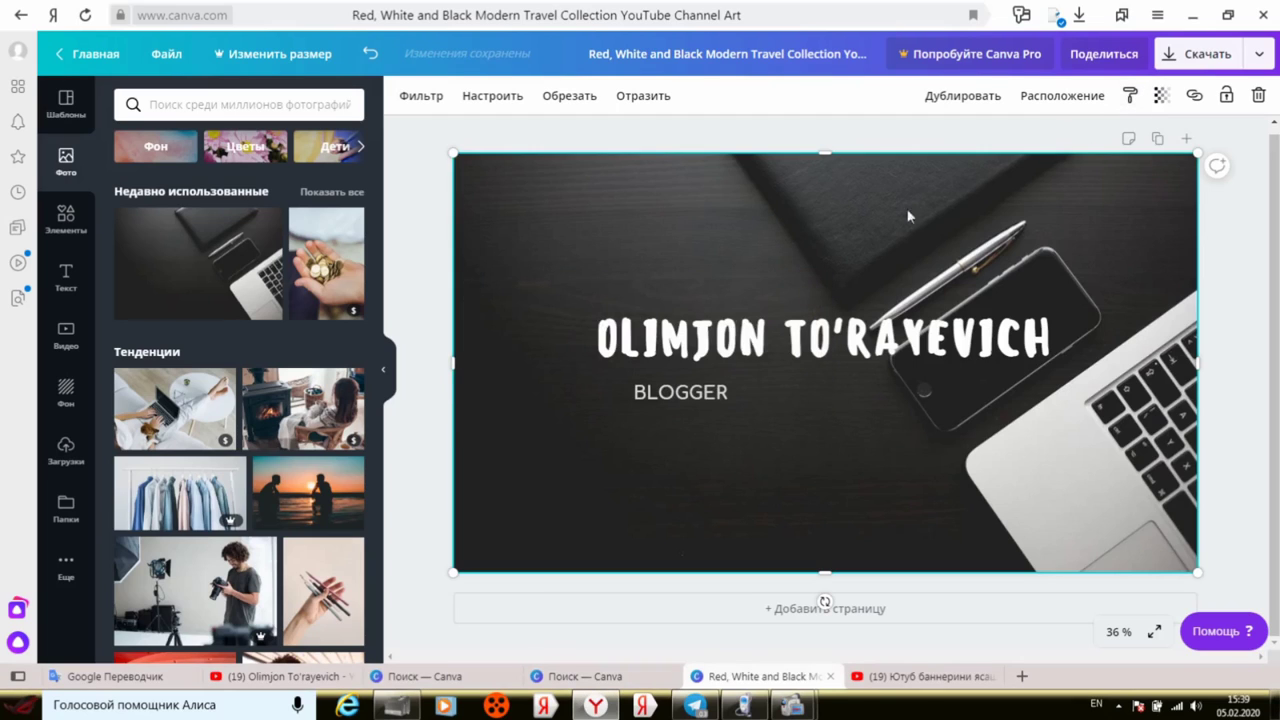
click(1172, 56)
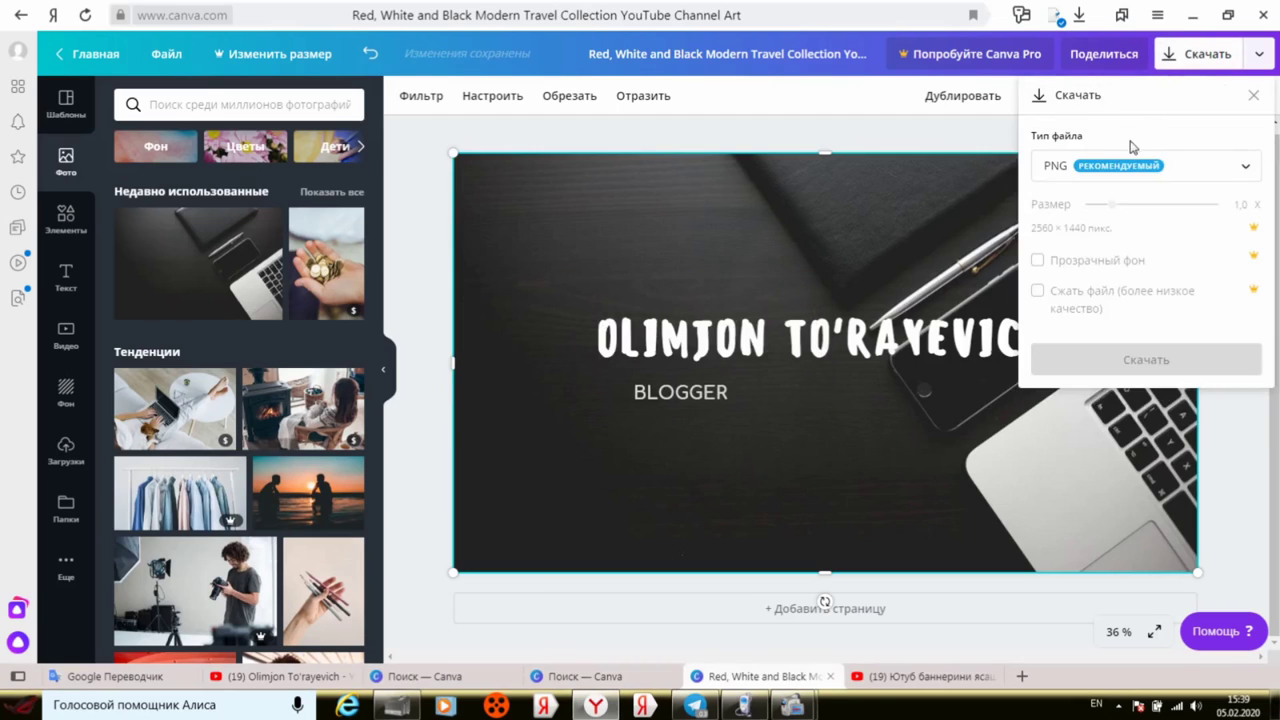
click(1243, 167)
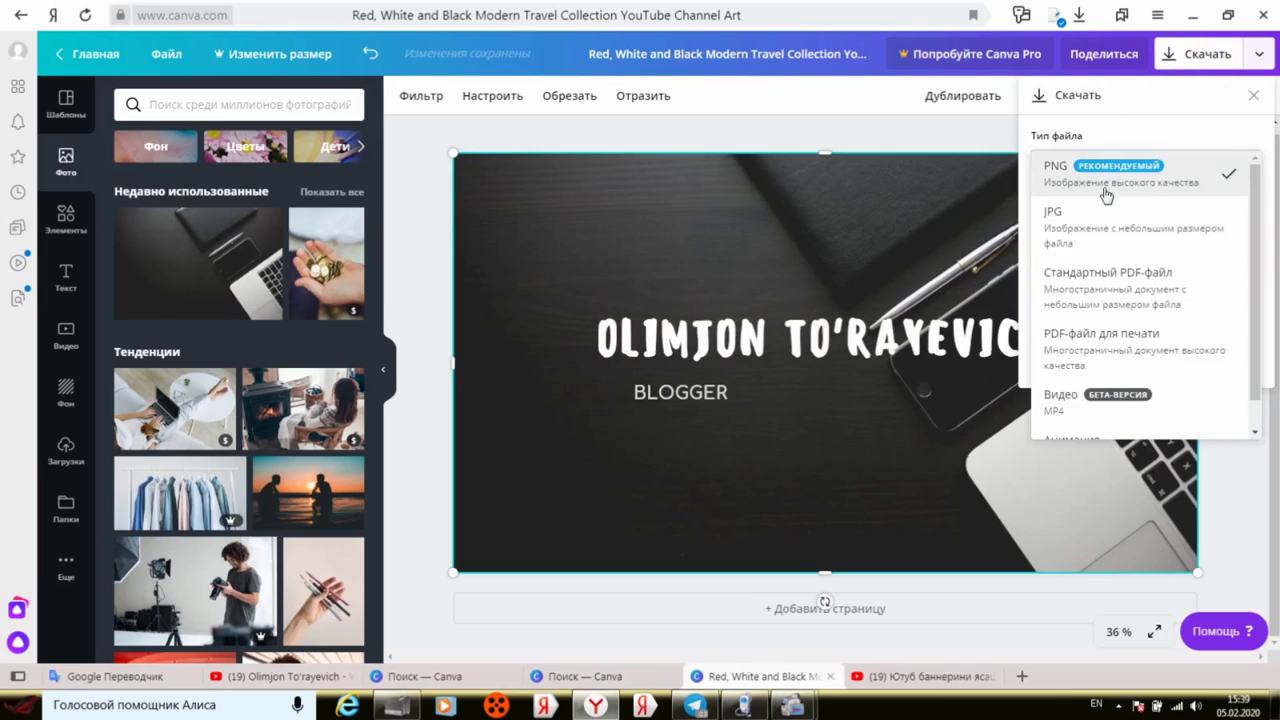
click(1095, 216)
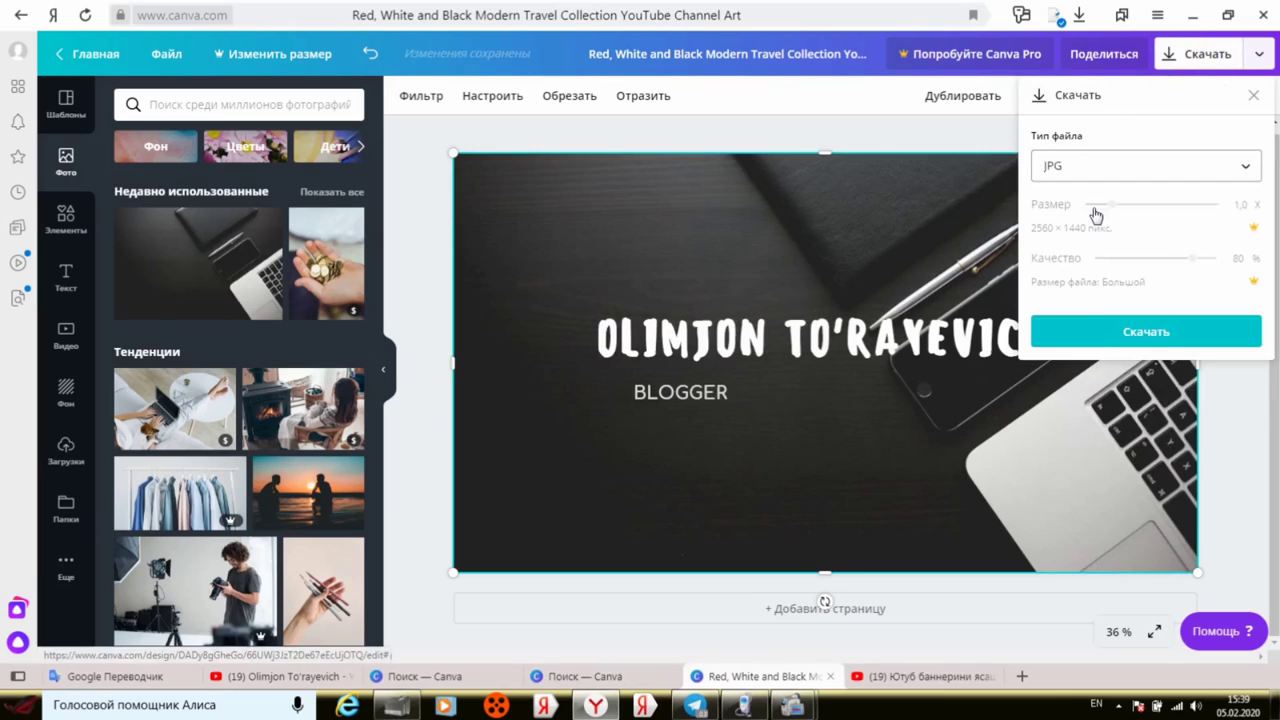
click(1126, 333)
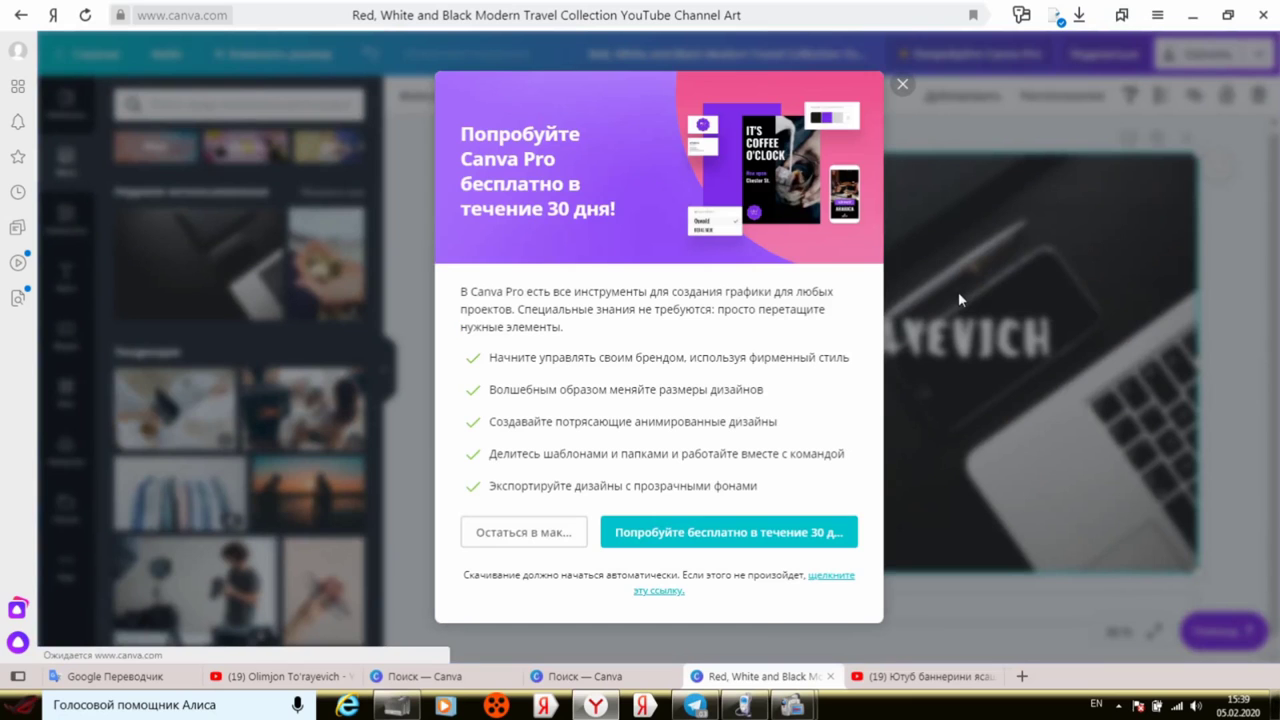
click(903, 88)
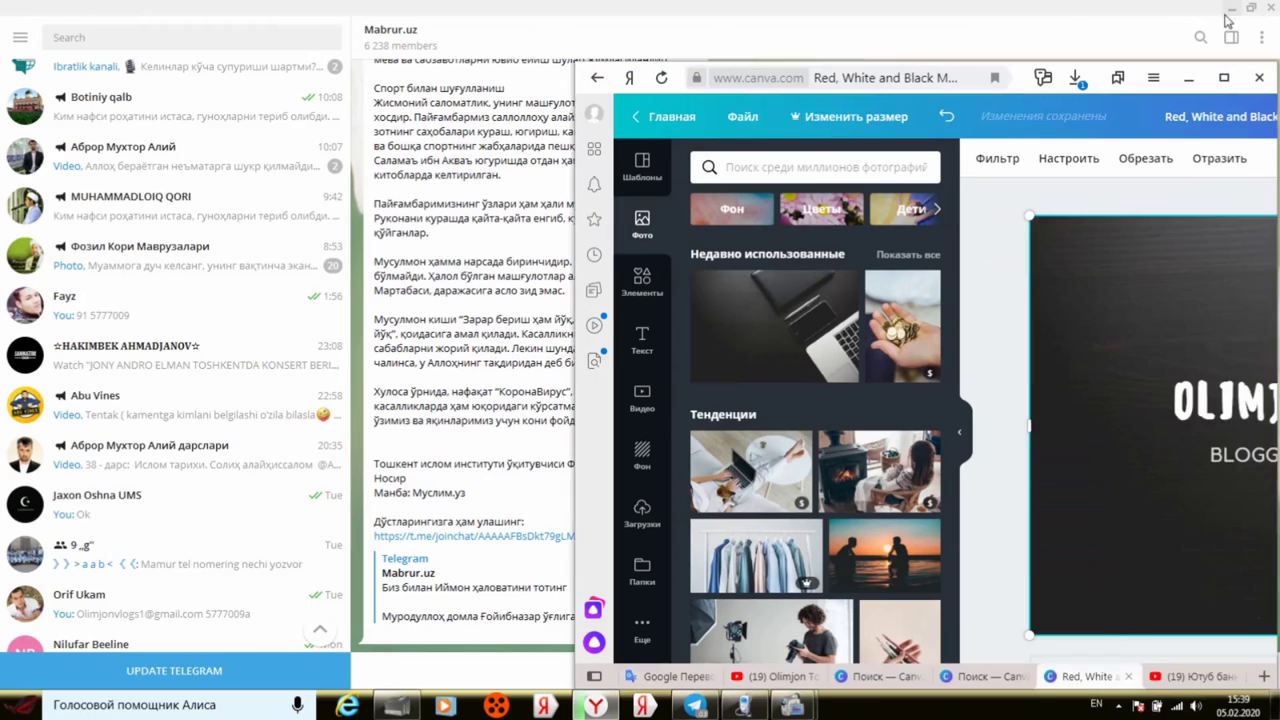
Step: Clear the Telegram window away and copy the downloaded banner JPG from the browser's downloads to the desktop
click(1228, 15)
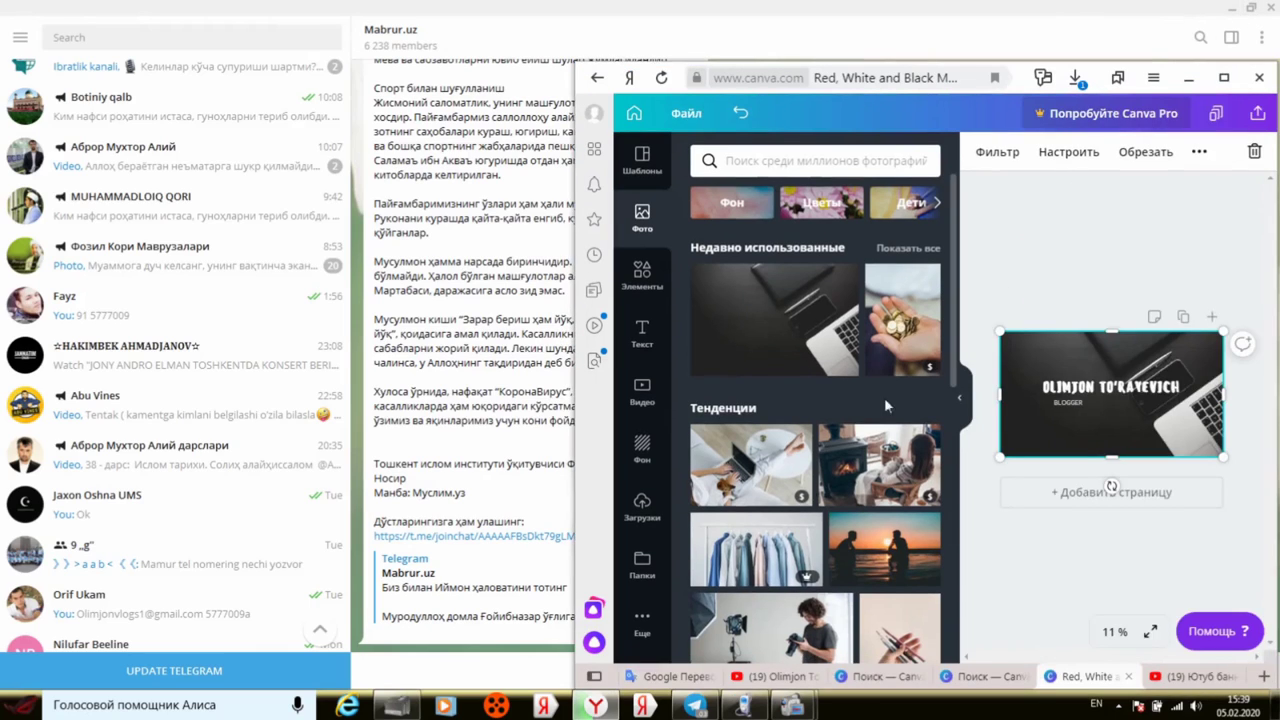
click(693, 707)
click(693, 707)
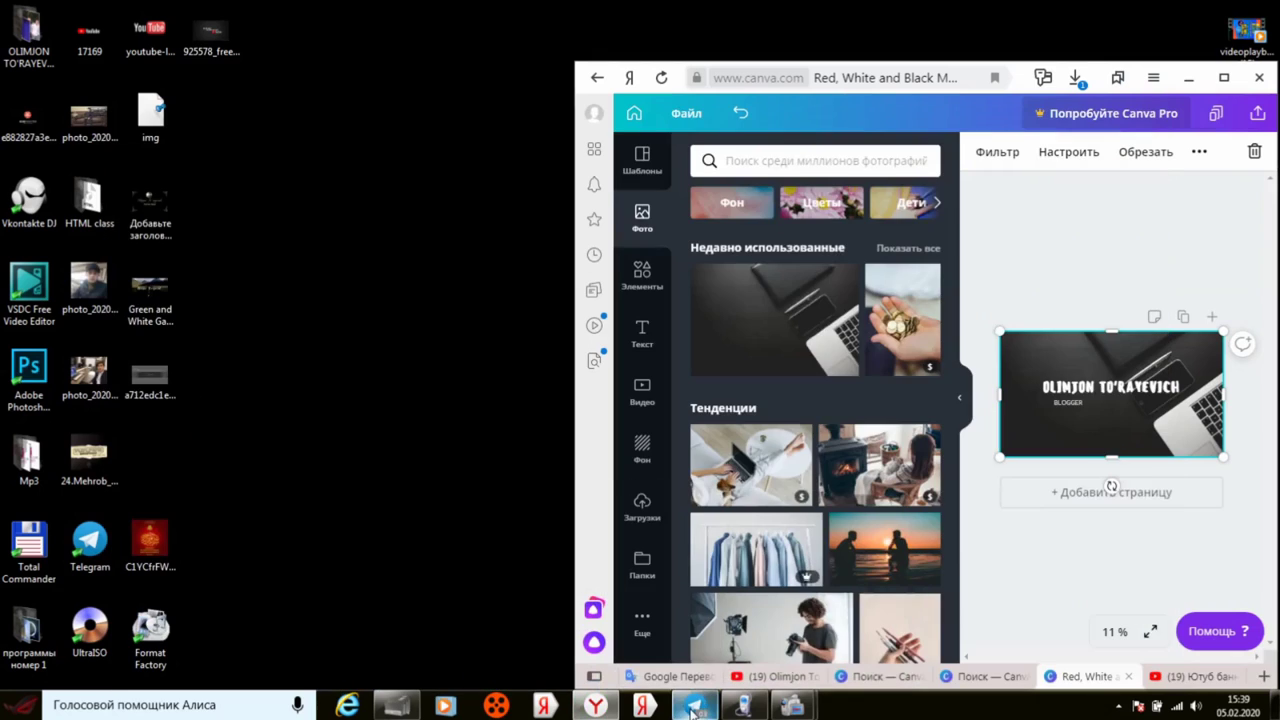
click(1075, 79)
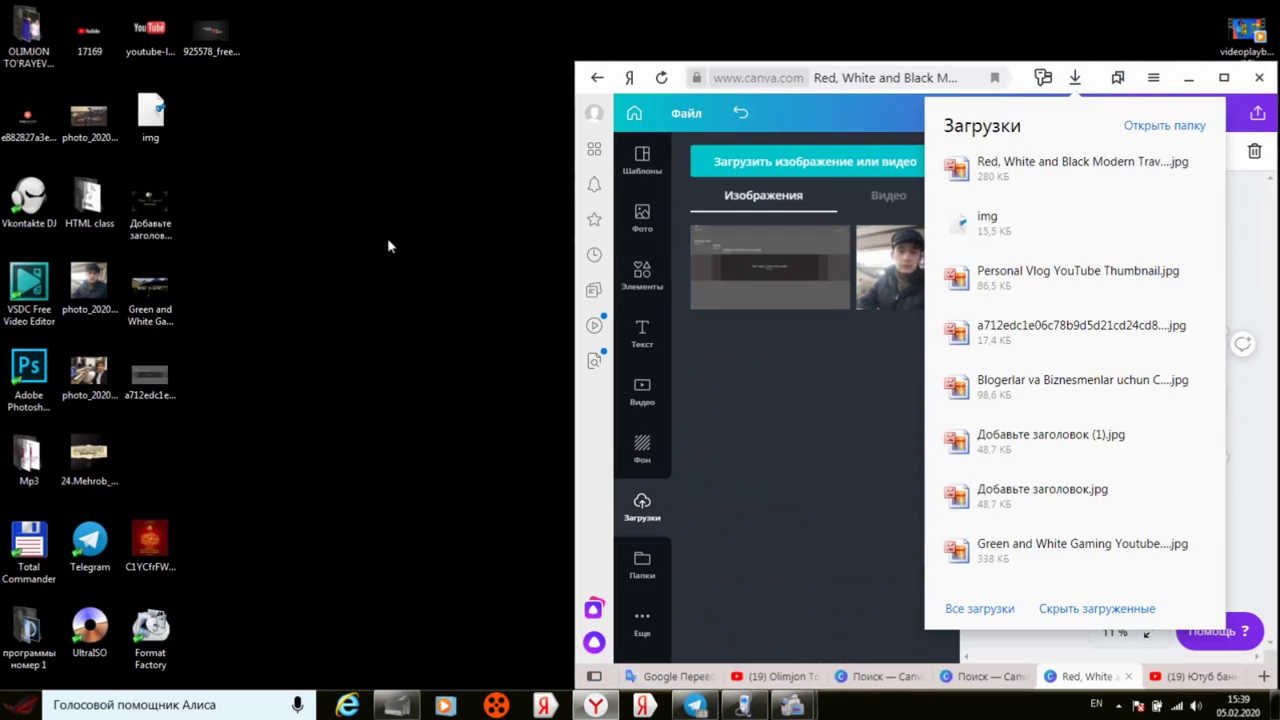
drag(390, 246, 391, 244)
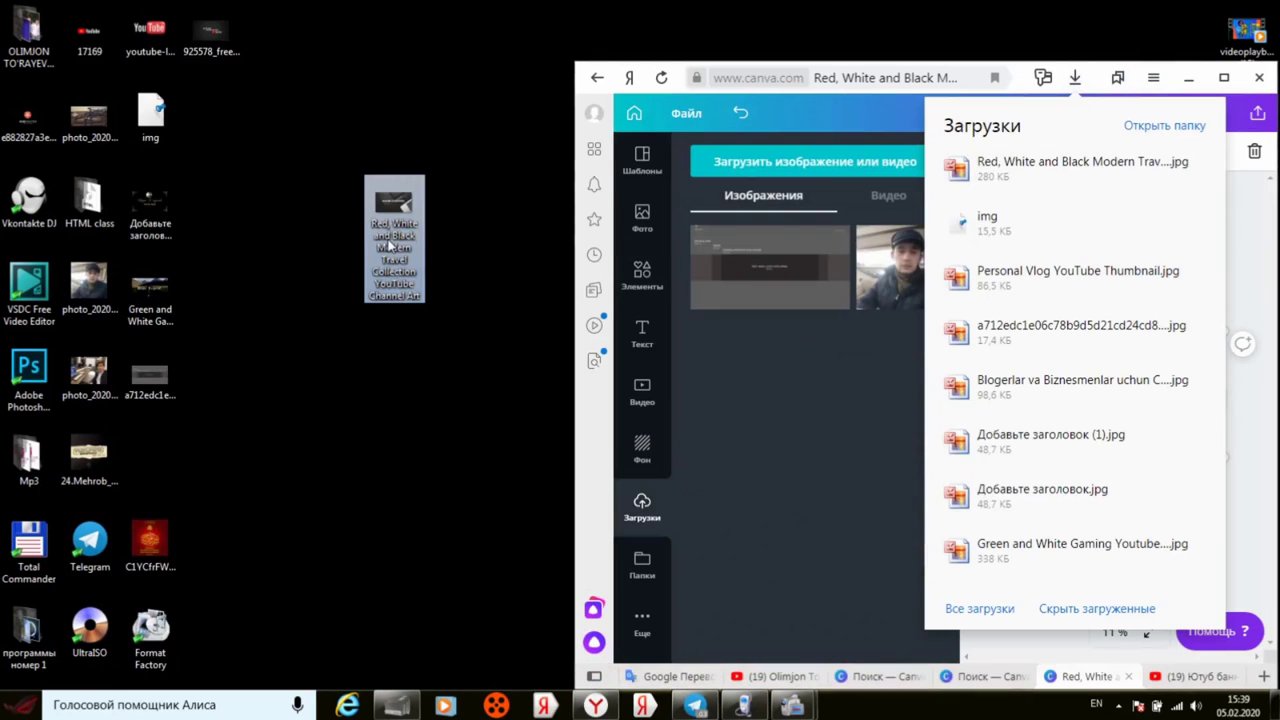
click(1222, 79)
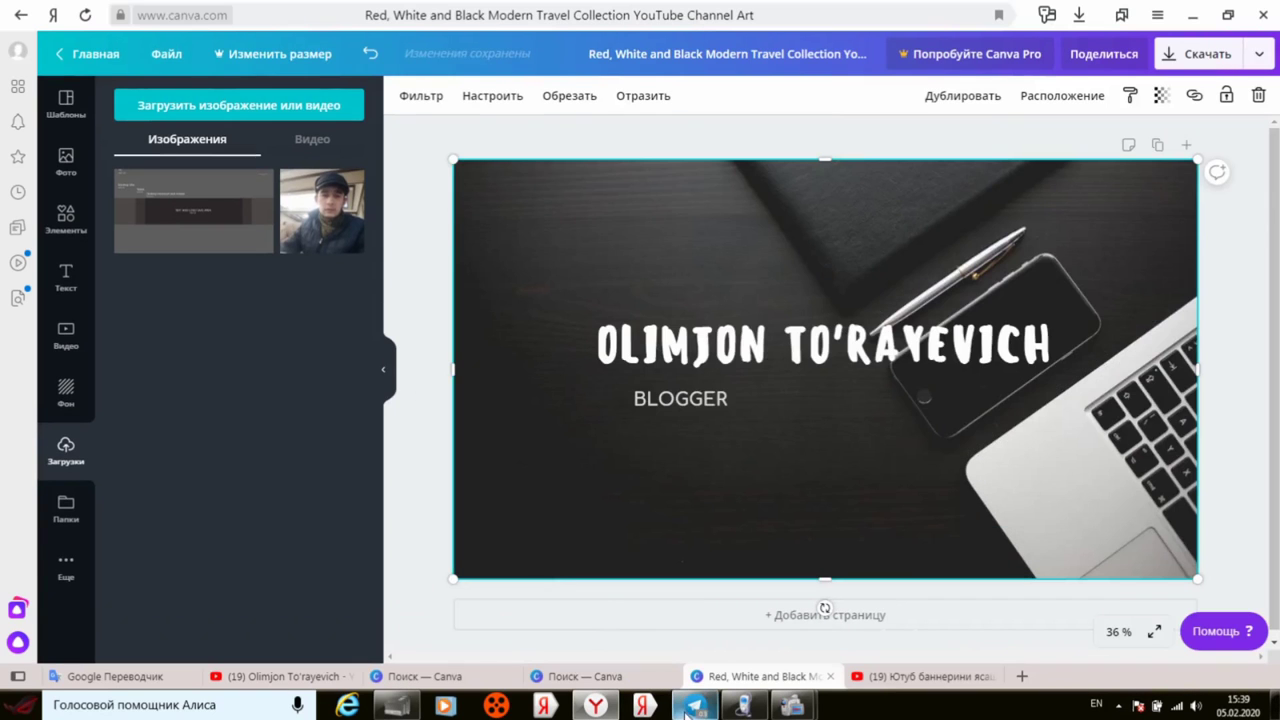
Step: View the banner JPG saved on the desktop, close the viewer, and return to Canva in the browser
click(596, 706)
click(409, 226)
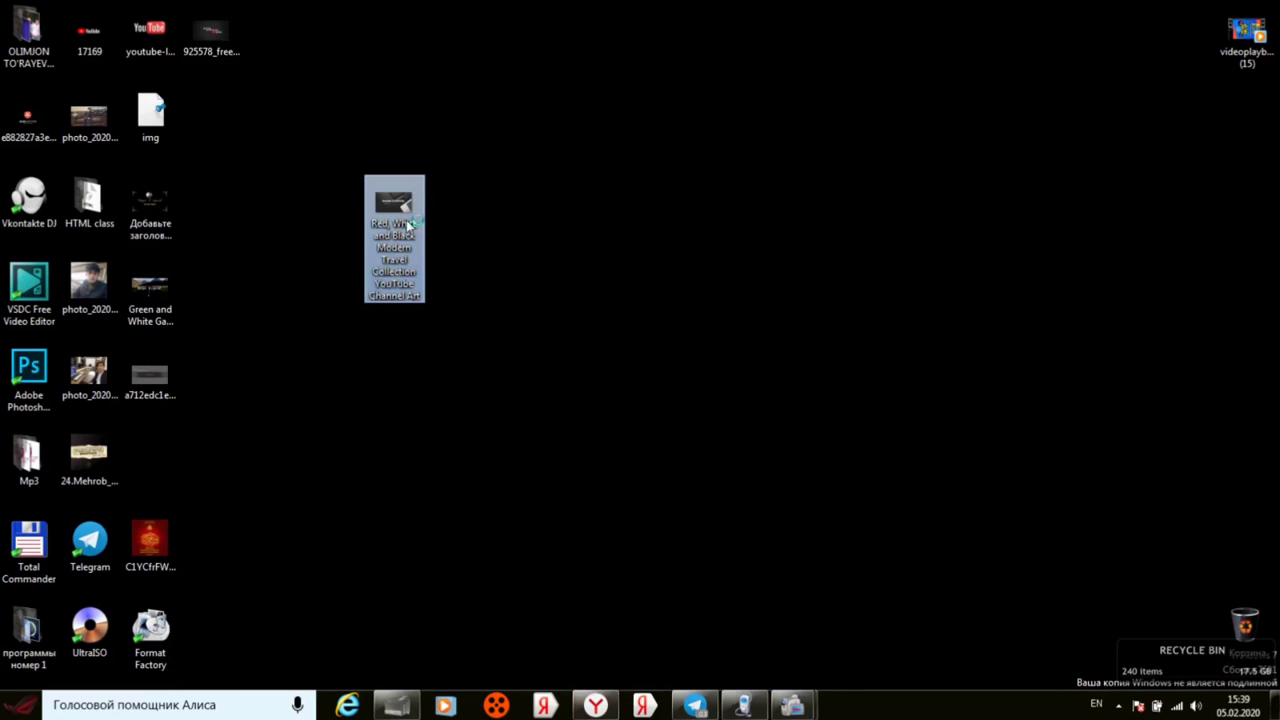
double_click(409, 226)
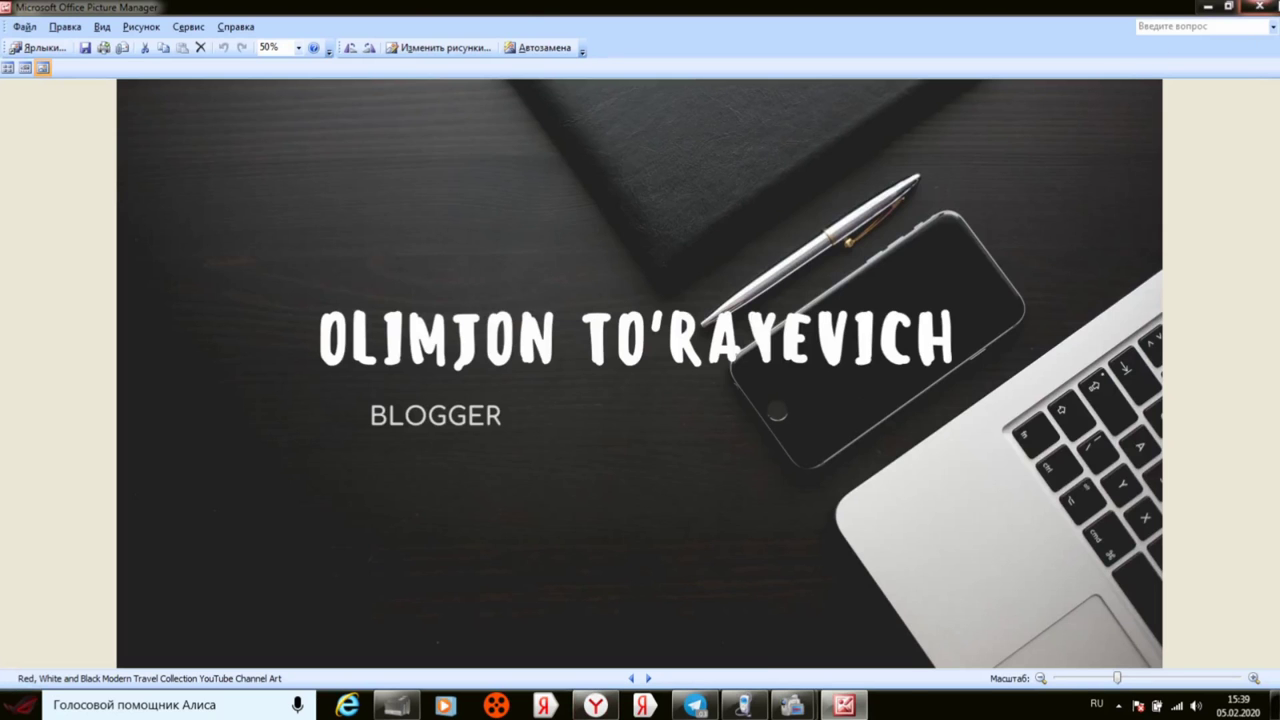
click(1262, 6)
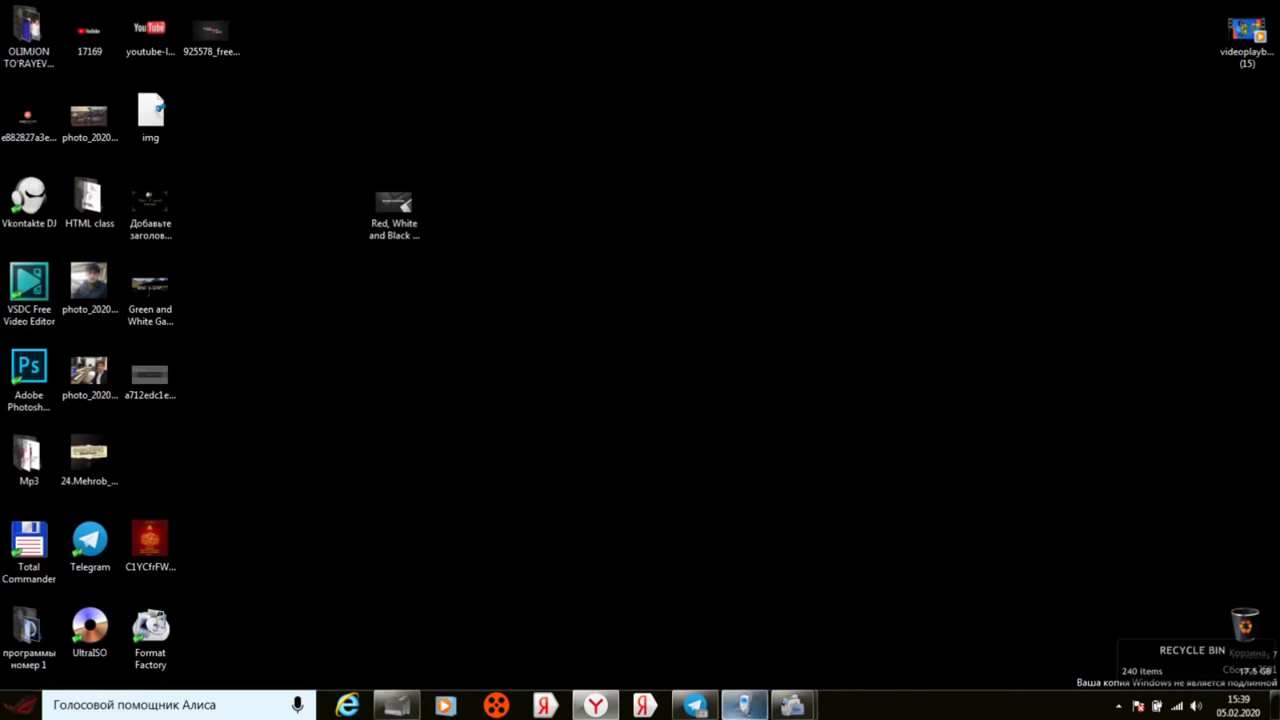
click(594, 706)
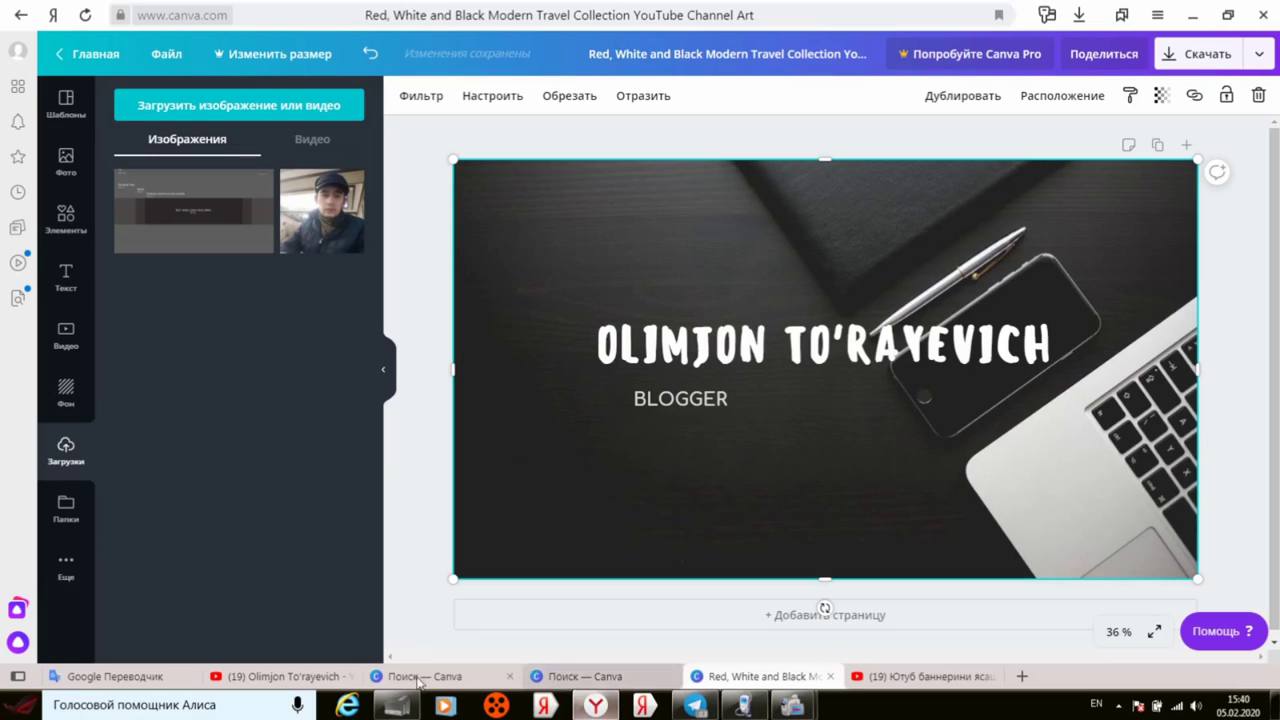
Step: Switch to the channel page on YouTube and open the channel art editor for the existing banner
click(278, 676)
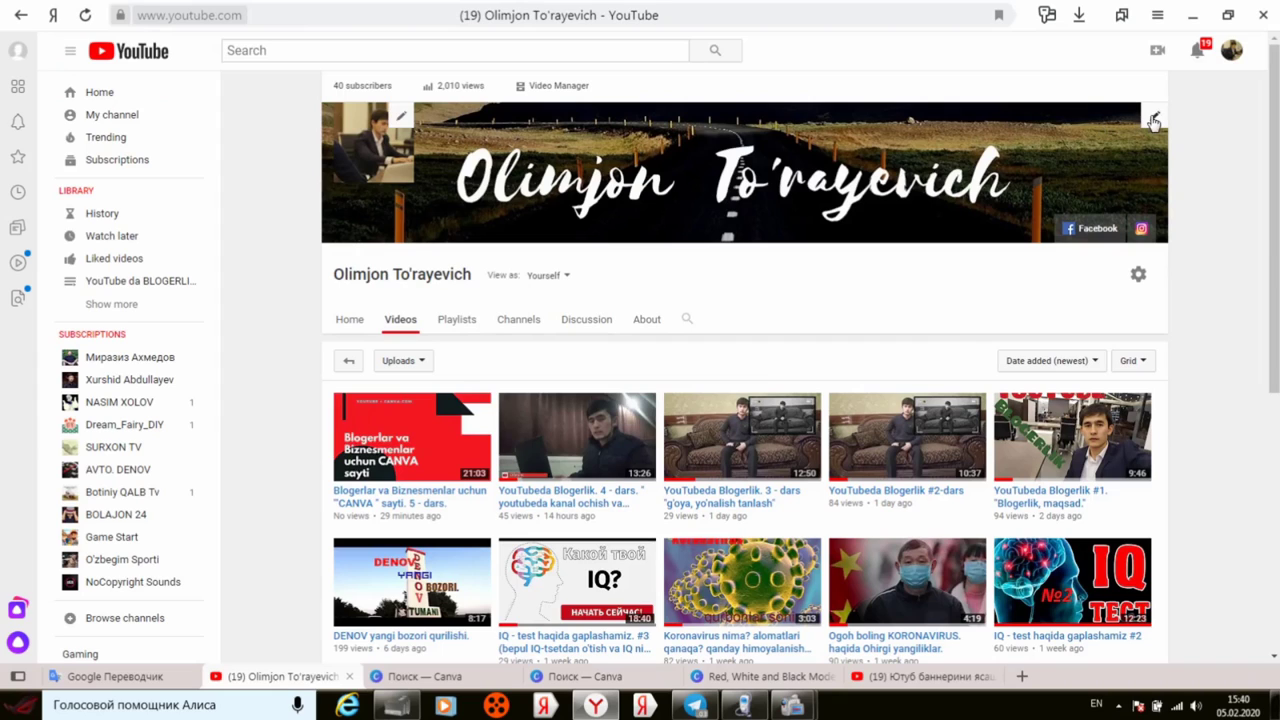
click(1154, 117)
click(1123, 163)
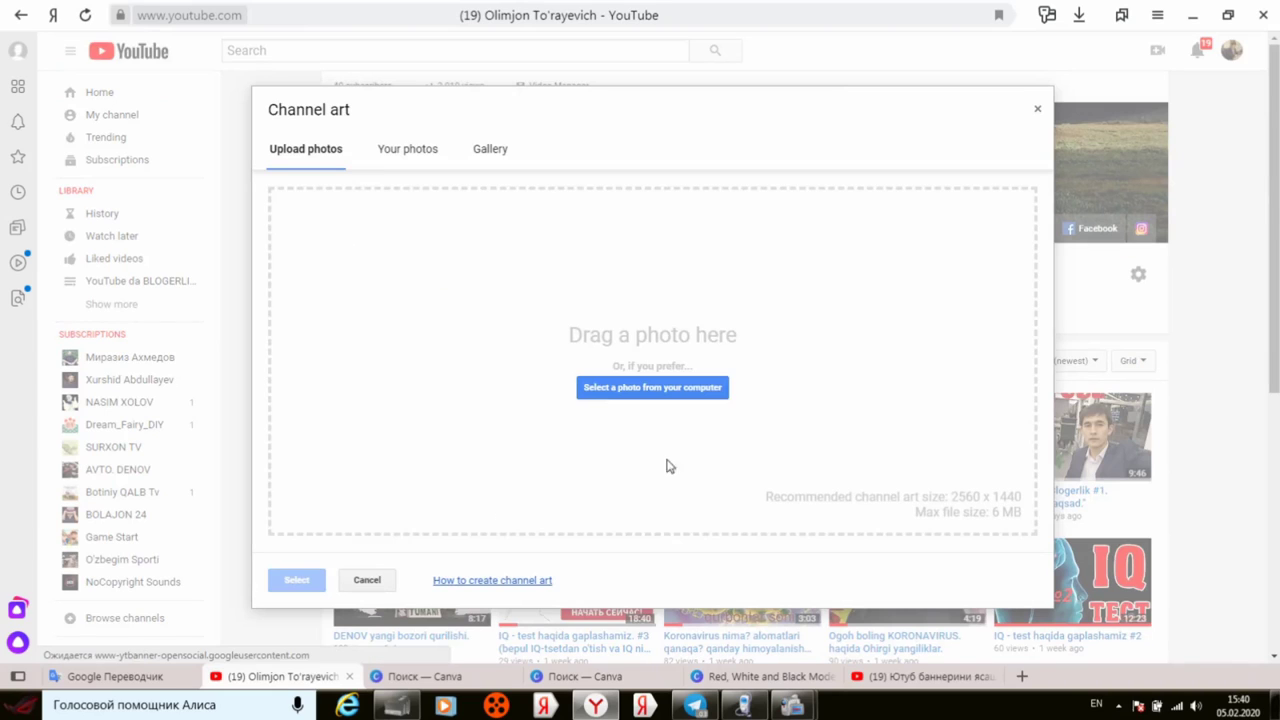
Step: Upload the "Red, White and Black Modern Travel Collection YouTube Channel Art" JPG from the desktop, review its crop, and apply it as channel art
click(617, 387)
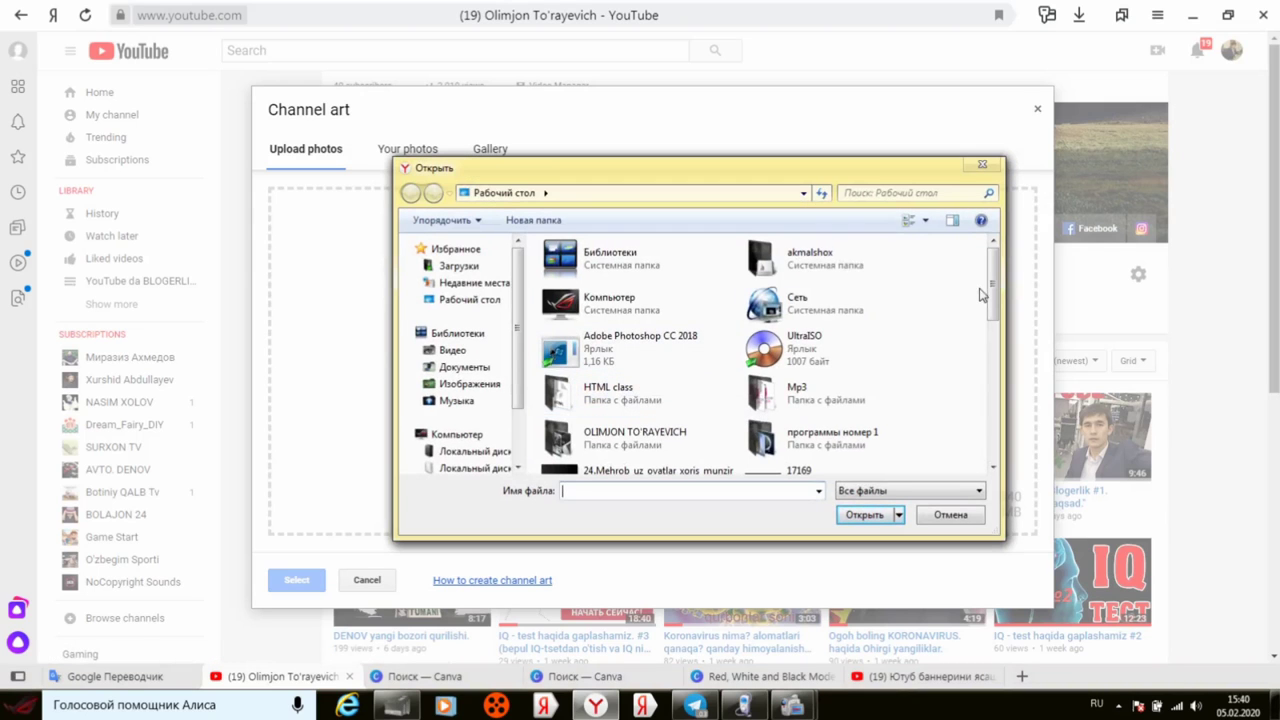
drag(993, 298, 999, 436)
click(596, 318)
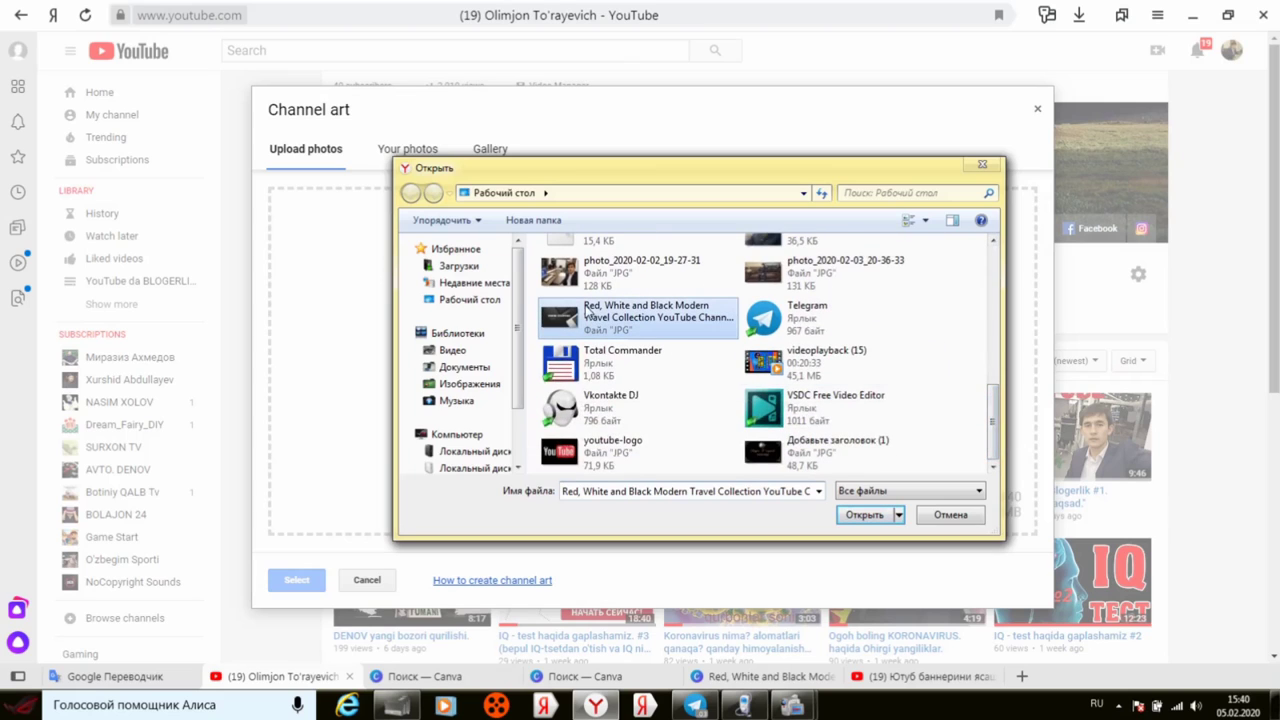
click(862, 515)
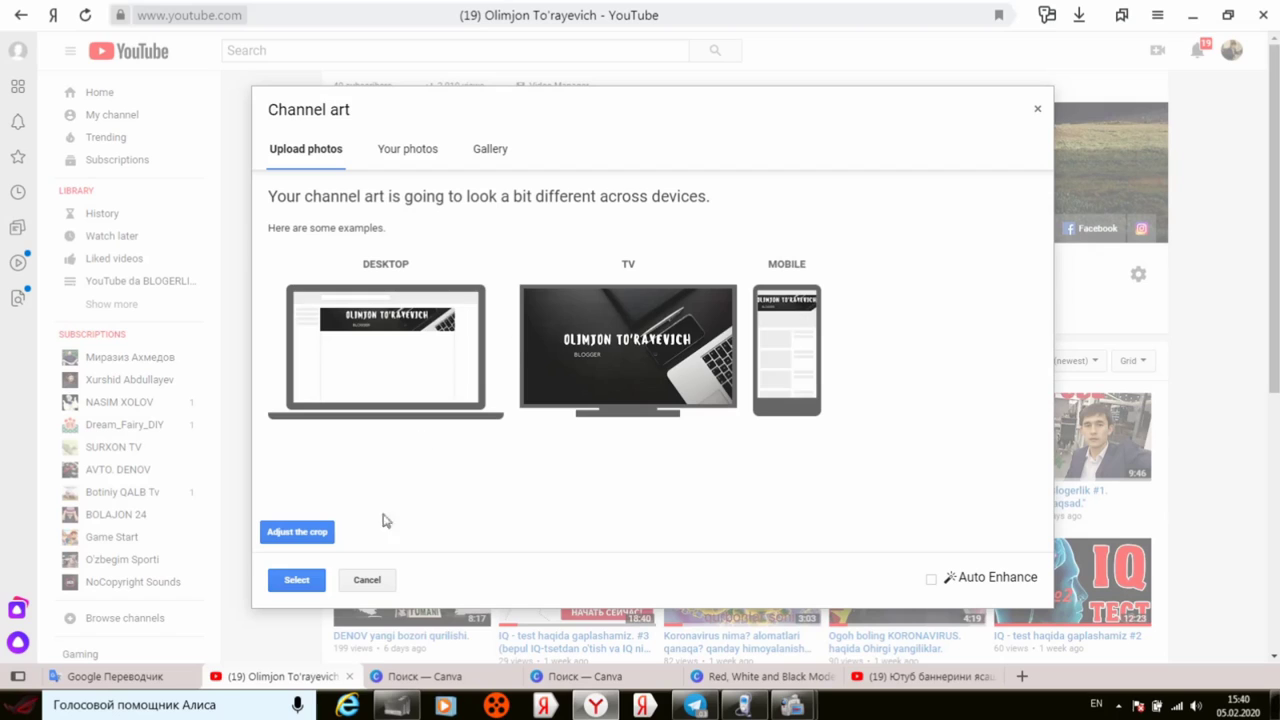
click(298, 533)
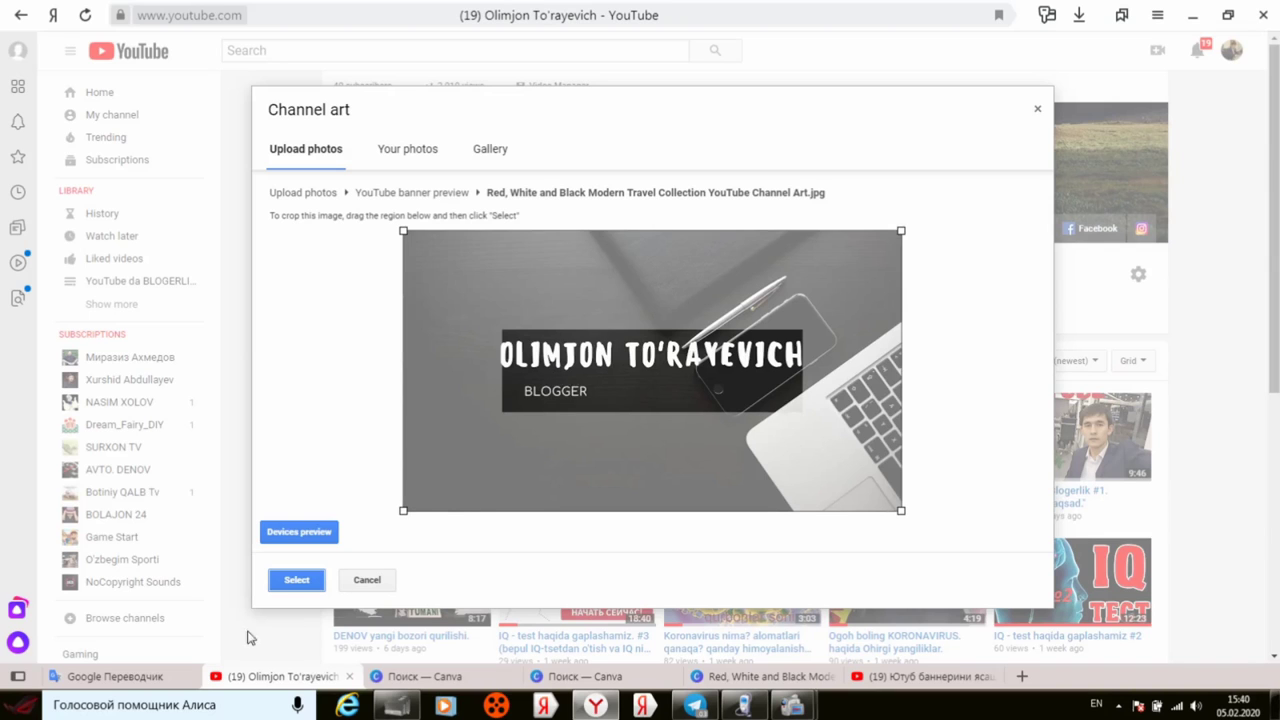
click(296, 580)
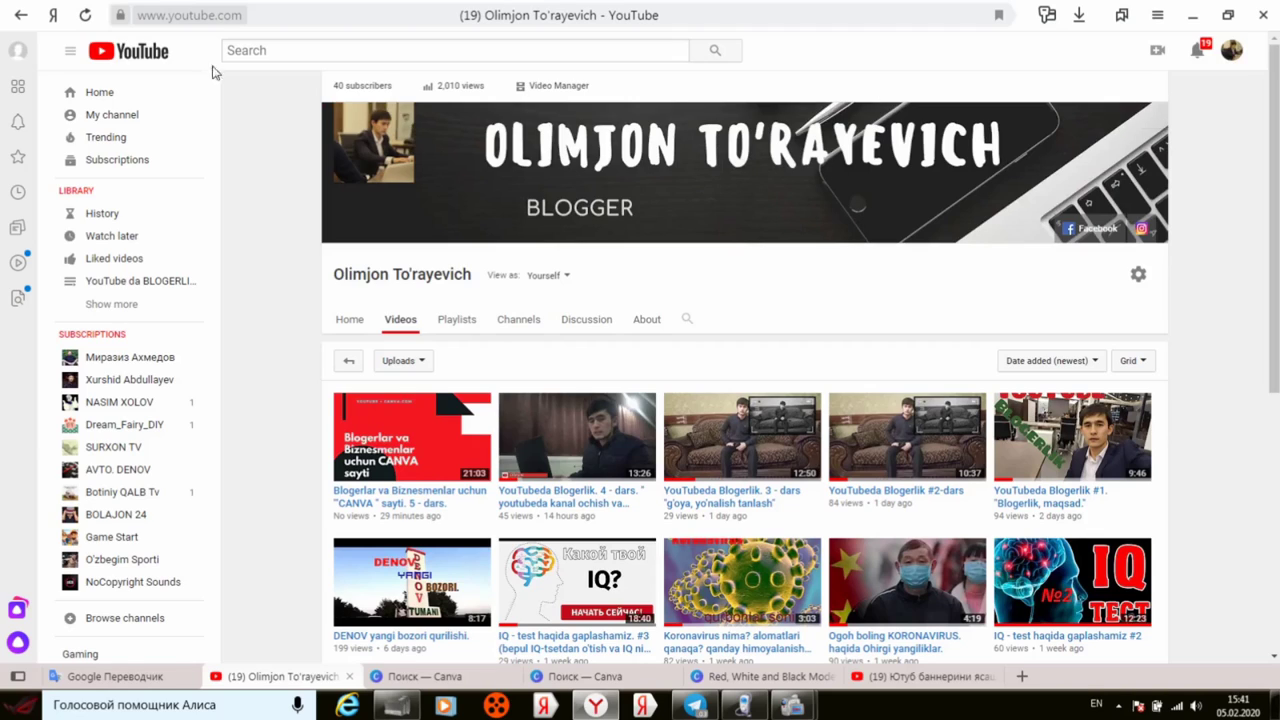
Step: Open the channel from the YouTube home page to view the new banner, then open and close its channel art upload dialog
click(139, 57)
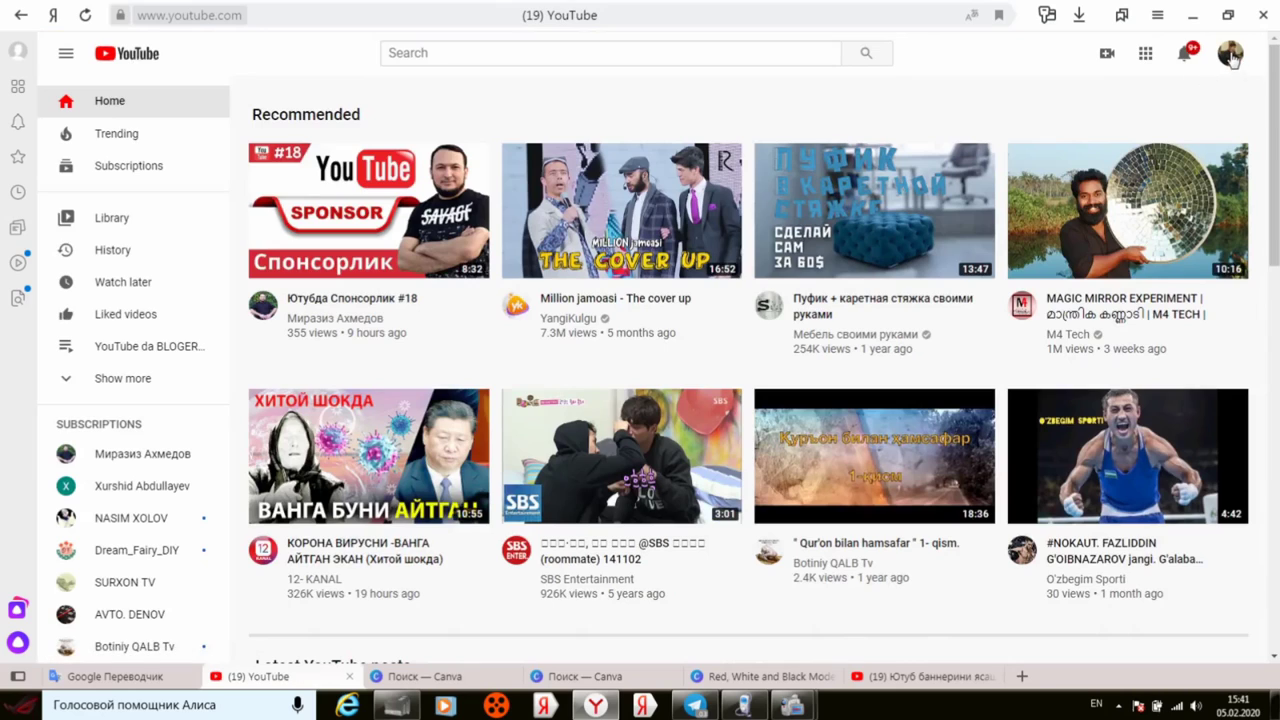
click(1230, 53)
click(1083, 176)
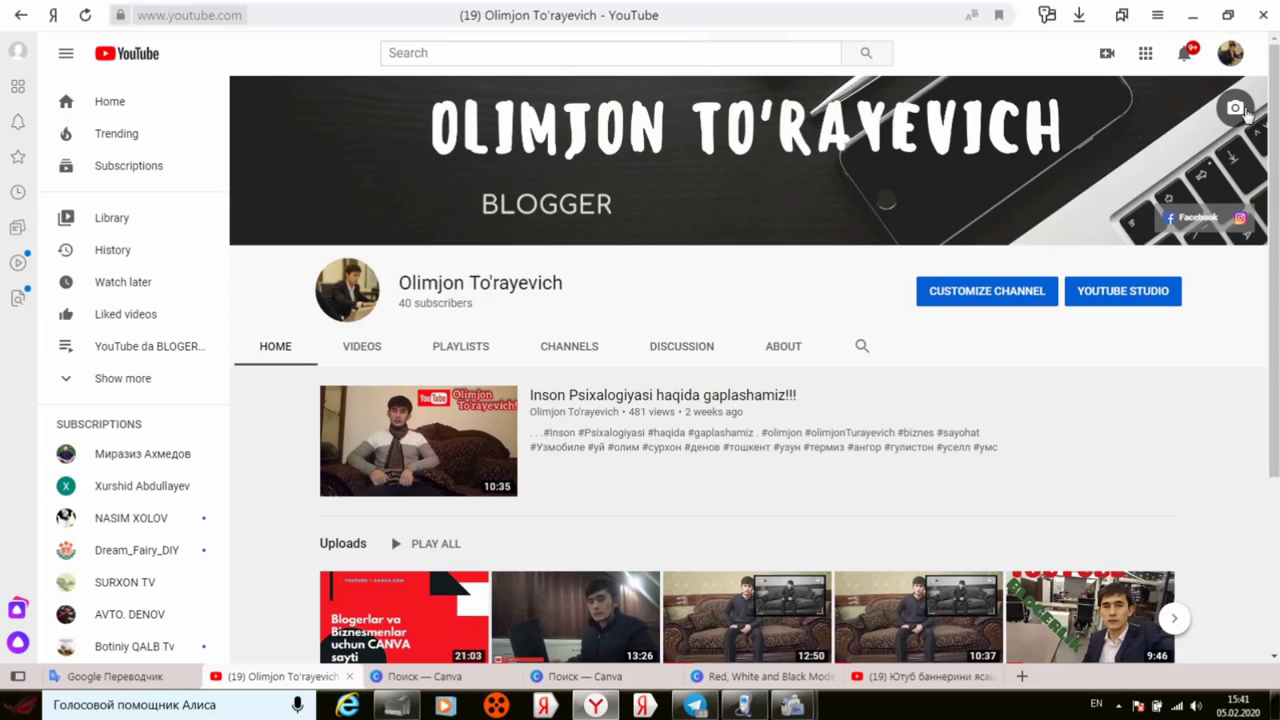
click(1236, 108)
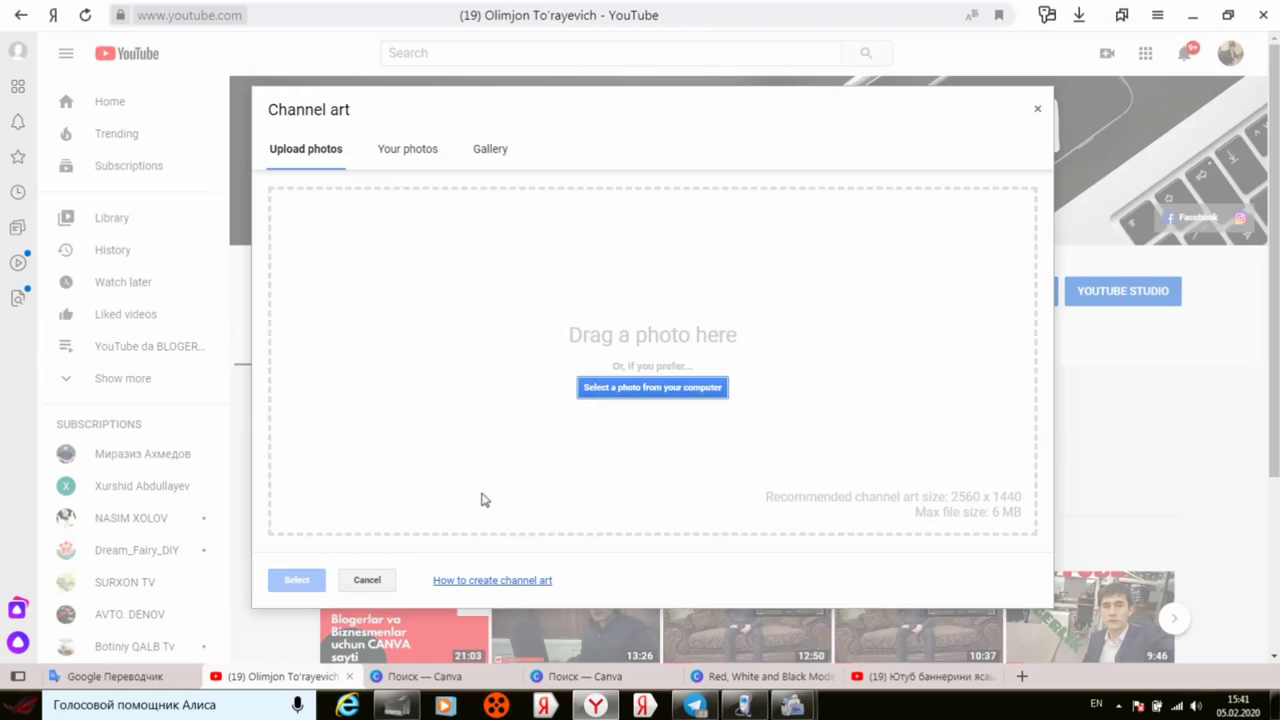
click(1038, 112)
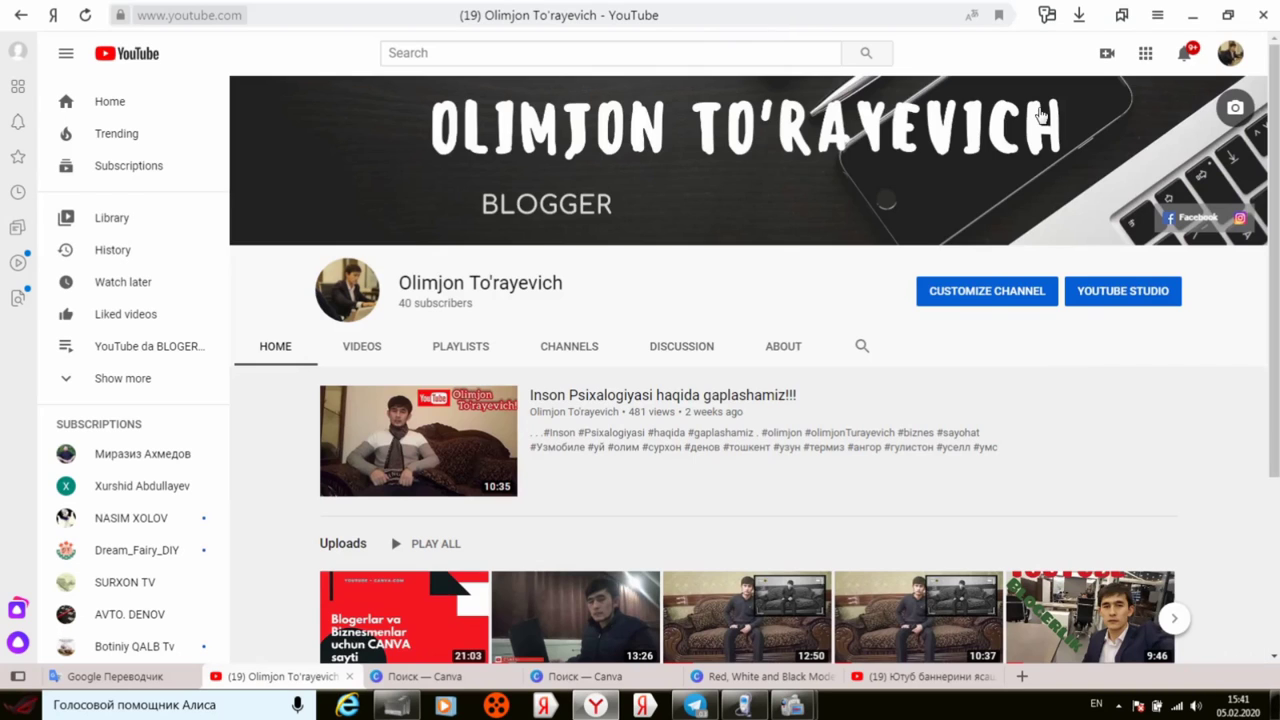
Step: Enter channel customization, open the channel art editor from the banner, and close it without choosing a photo
click(969, 298)
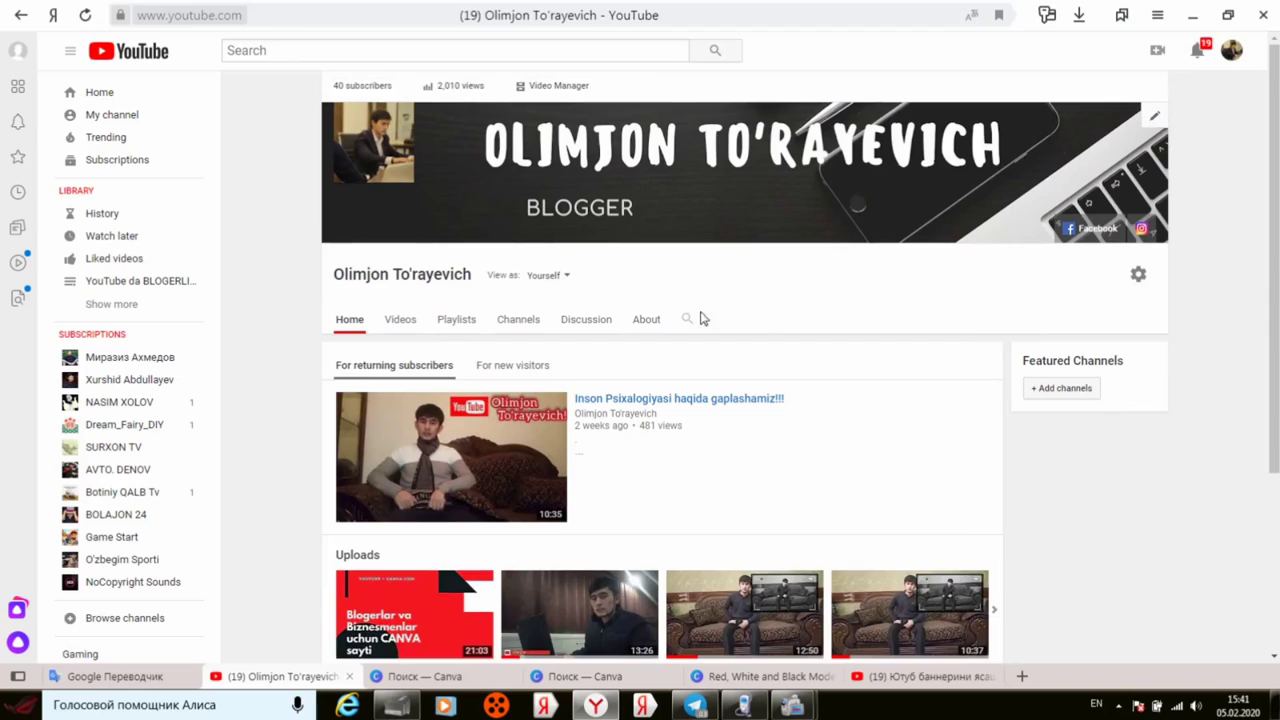
click(1156, 118)
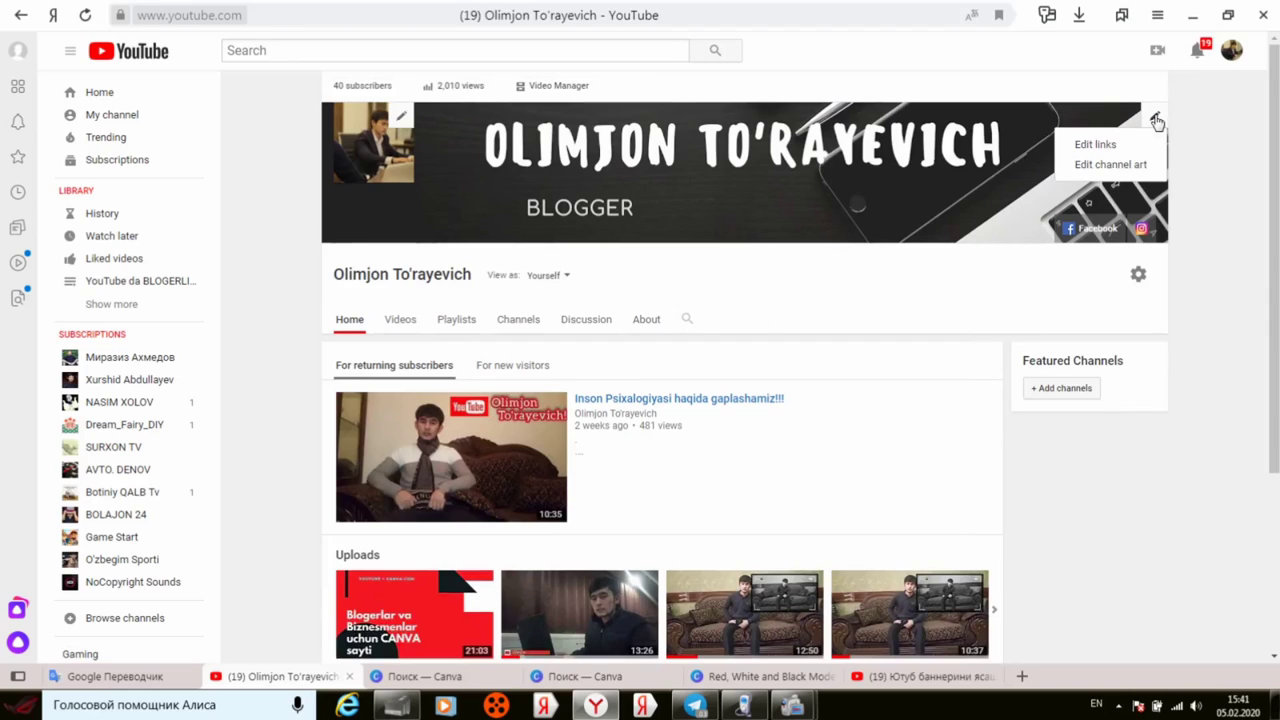
click(1103, 166)
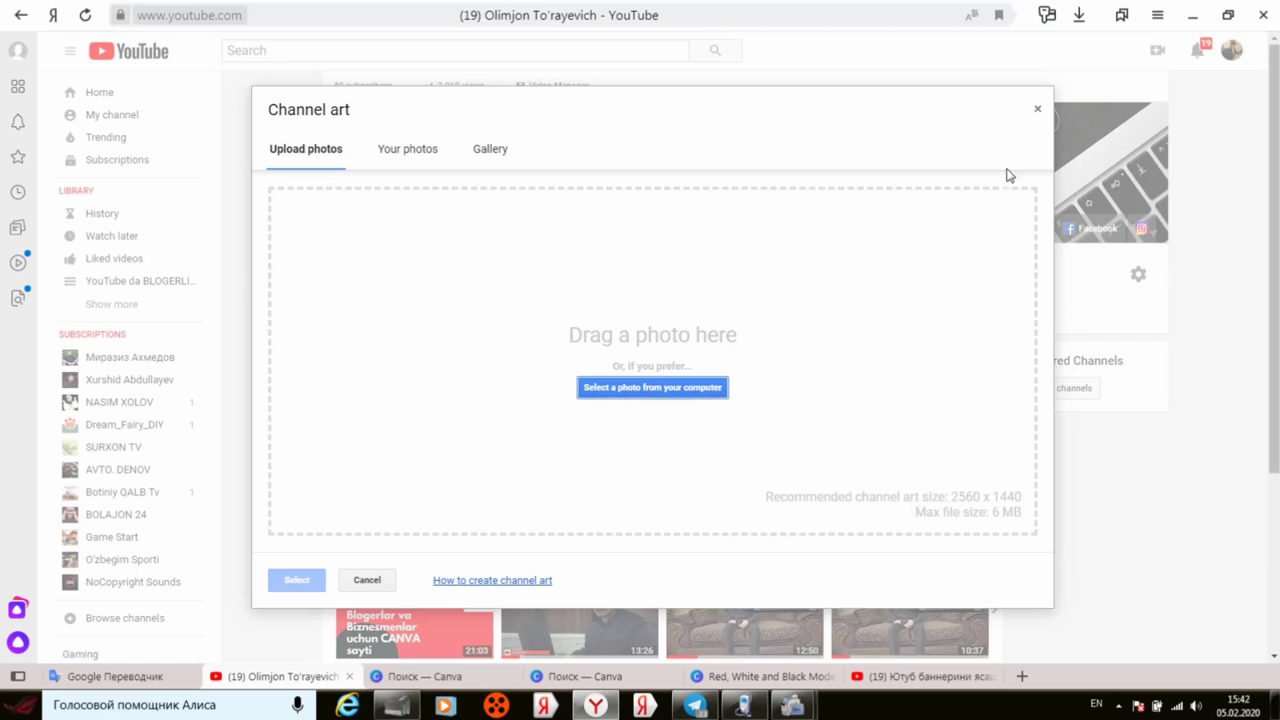
click(1039, 112)
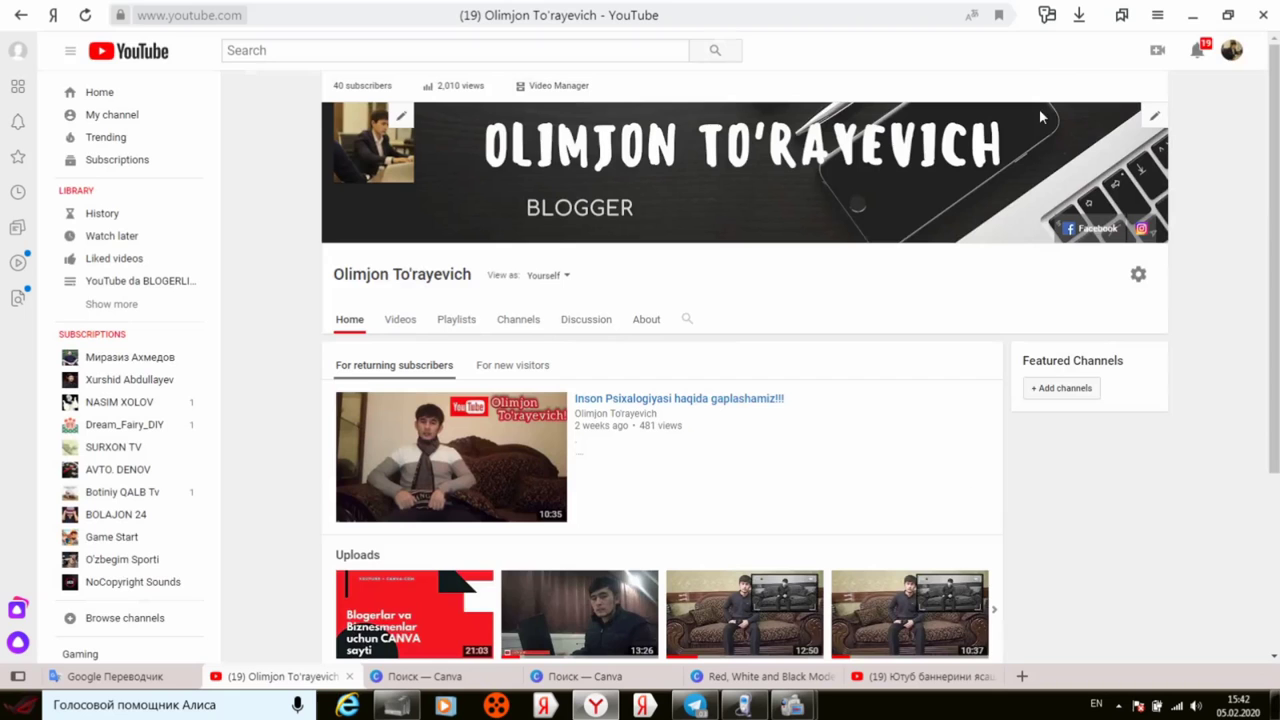